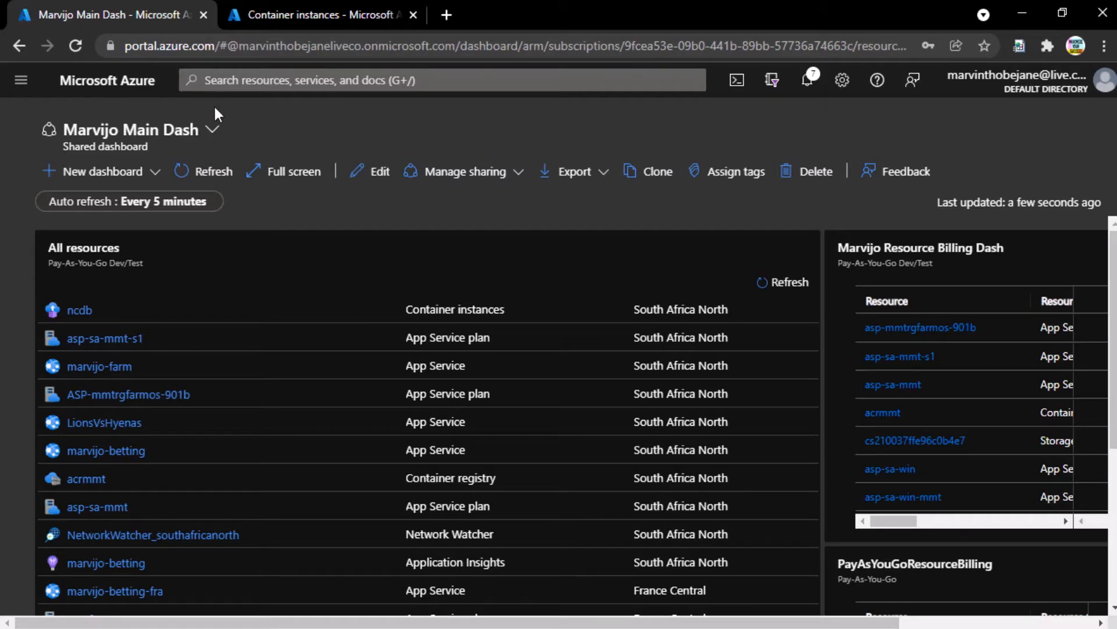
# - Search 'app servi' to reach the App Services list and start creating a new web app
pyautogui.click(274, 81)
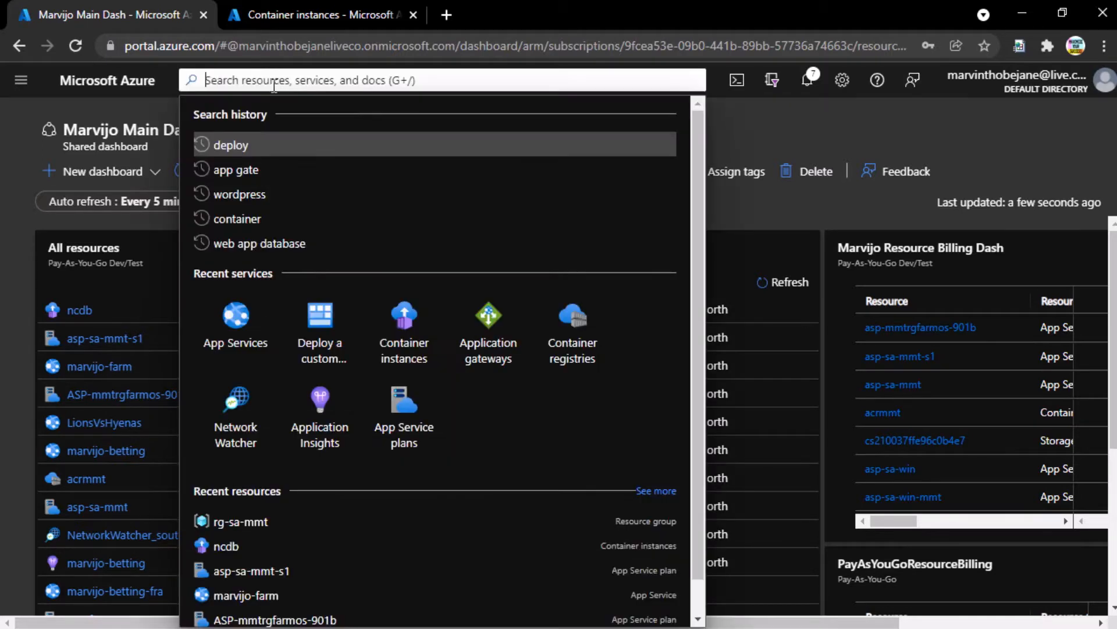
pyautogui.click(249, 337)
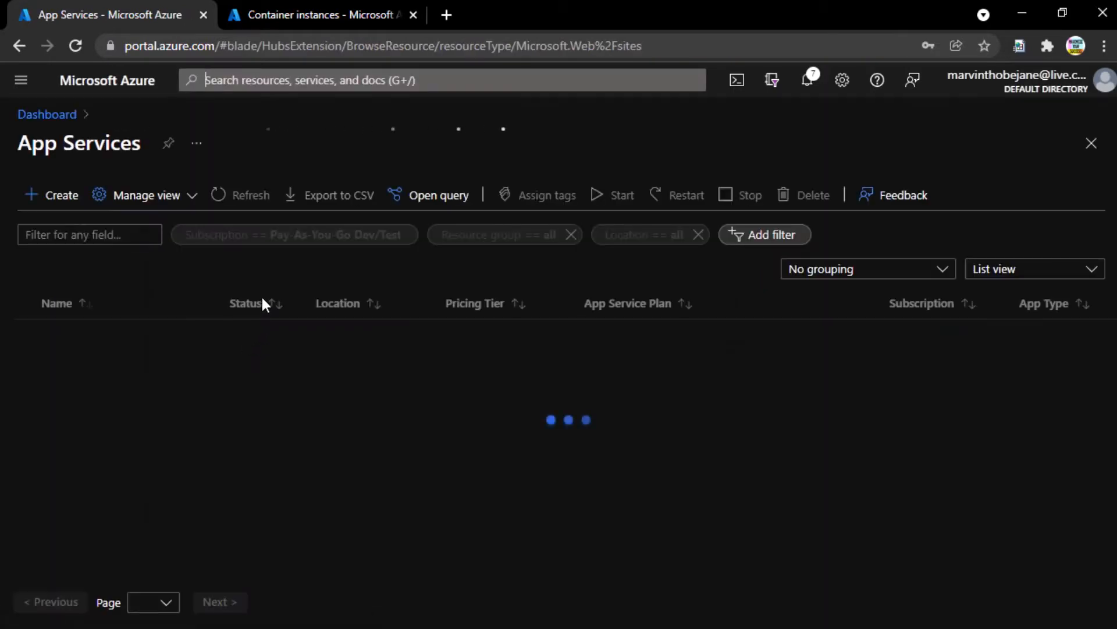
pyautogui.click(229, 80)
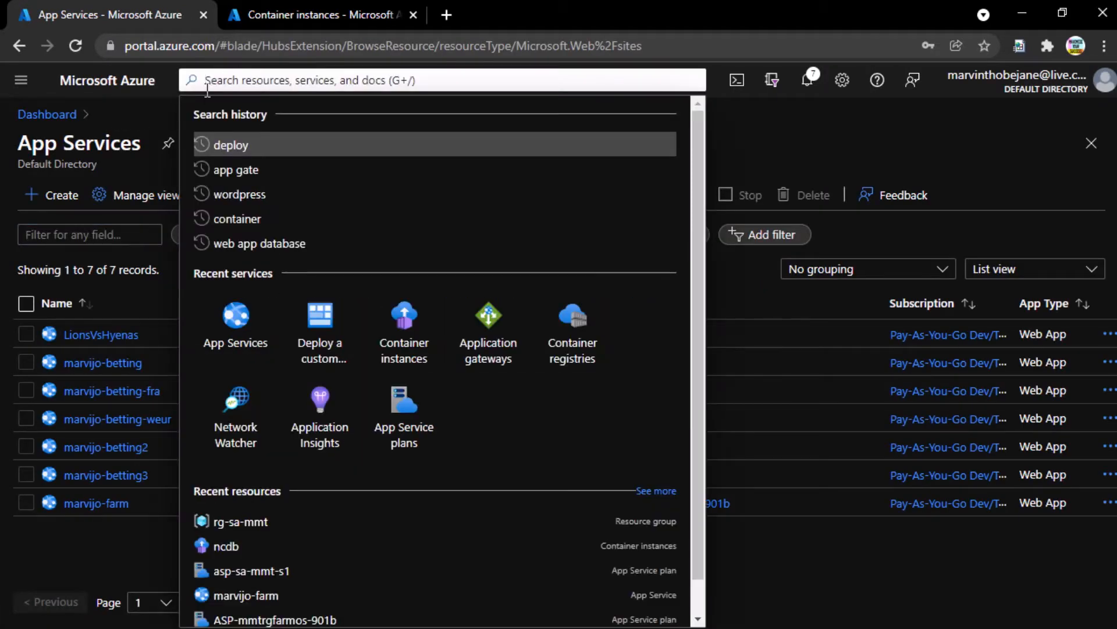
pyautogui.write('app servi')
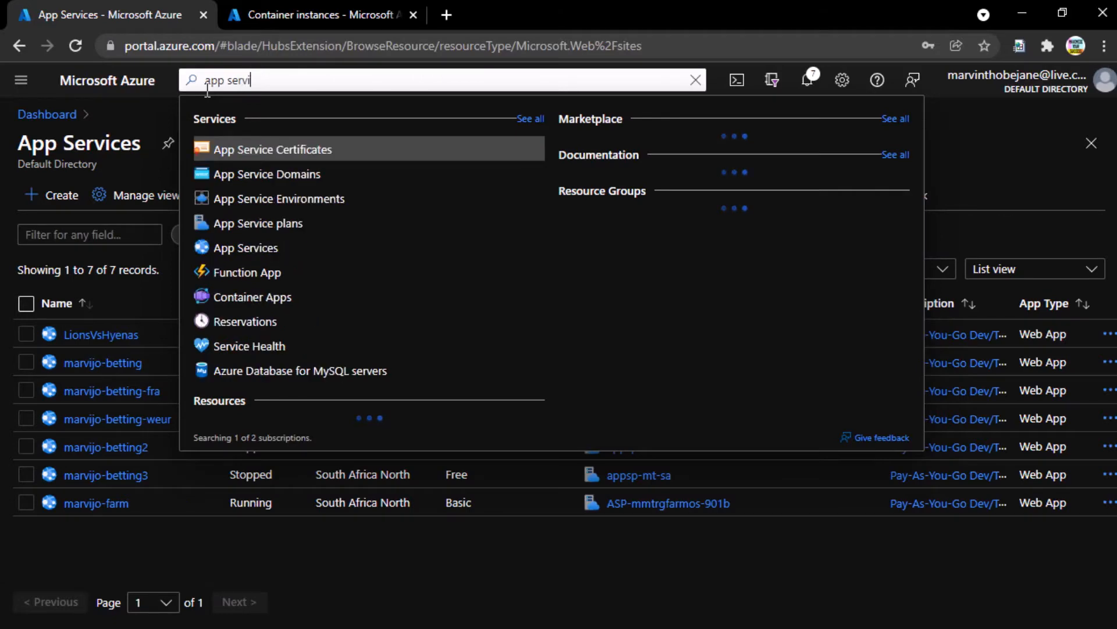
pyautogui.click(249, 248)
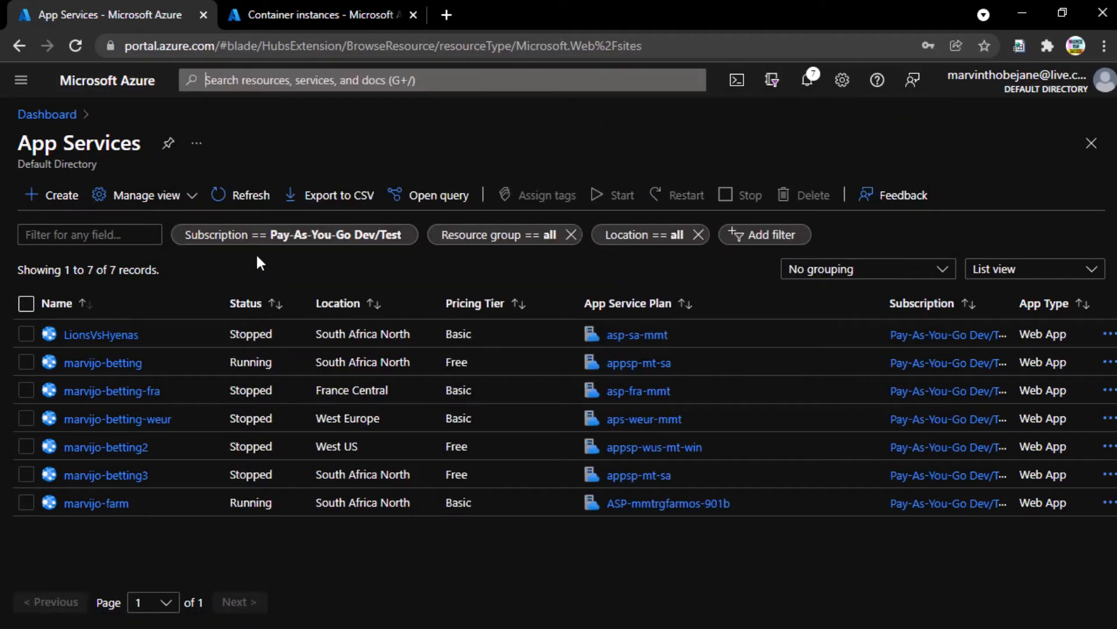
pyautogui.click(61, 205)
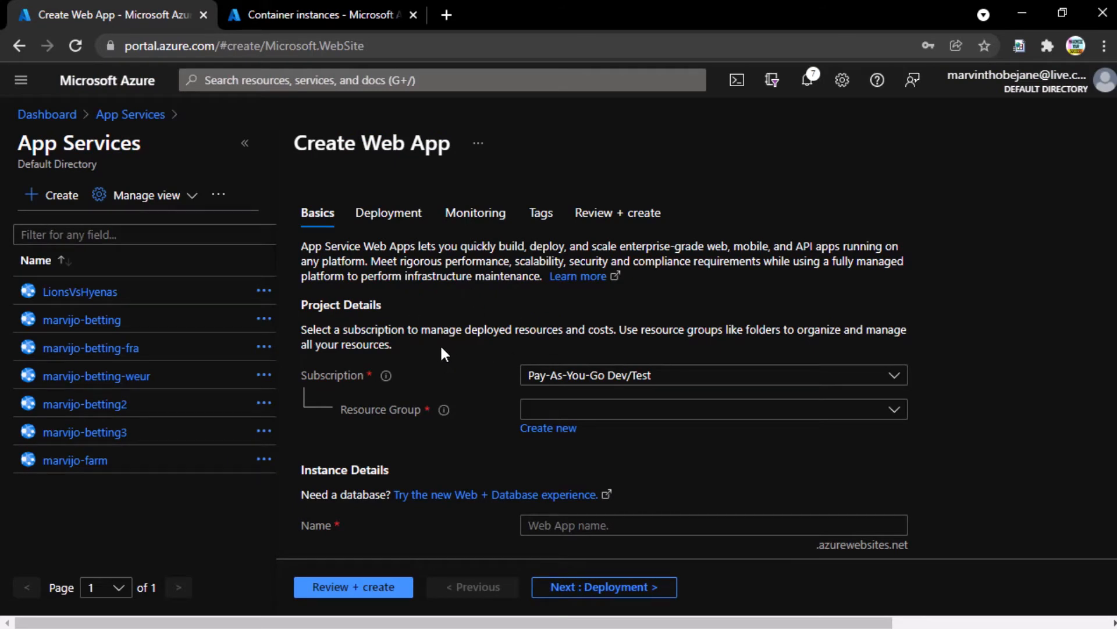
# - Select the existing resource group rg-sa-mmt, cancelling the new resource group prompt
pyautogui.click(245, 143)
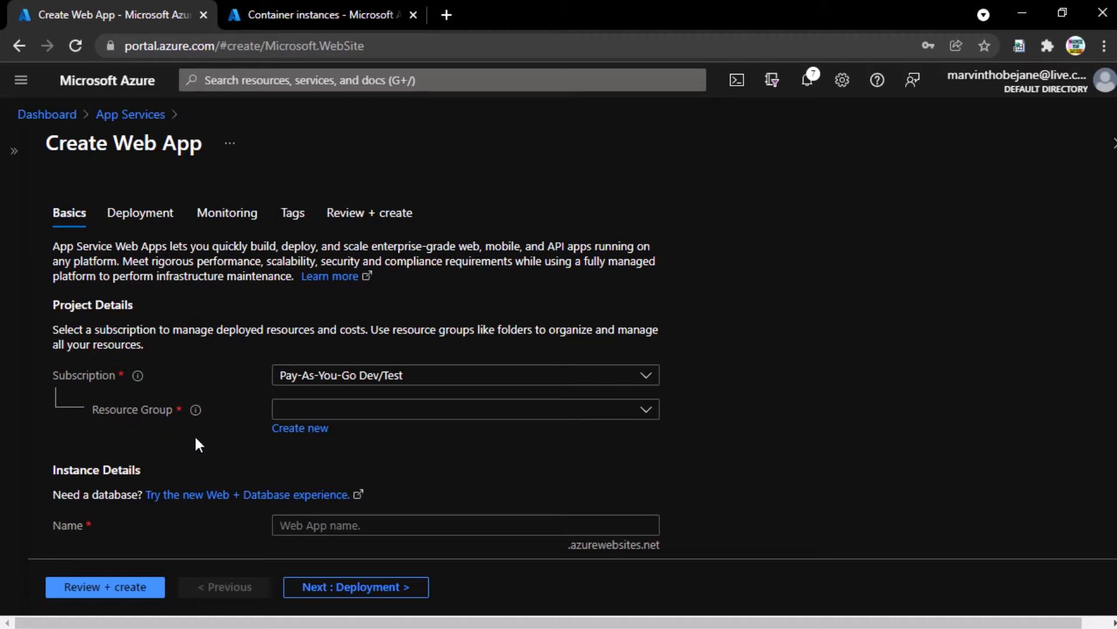
pyautogui.click(382, 414)
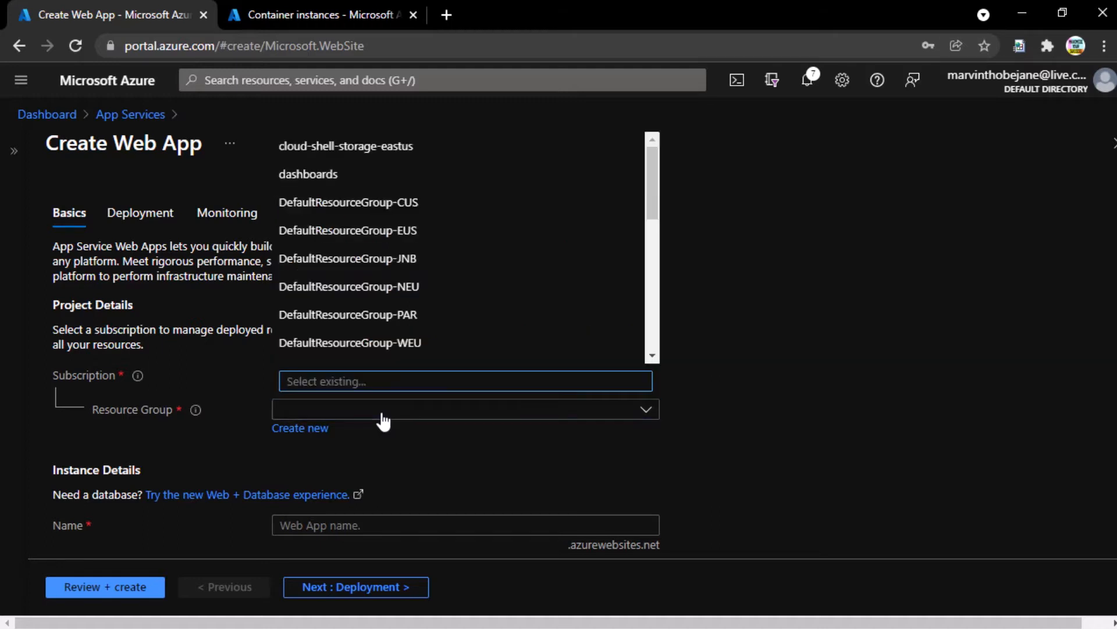
pyautogui.write('rg-sa')
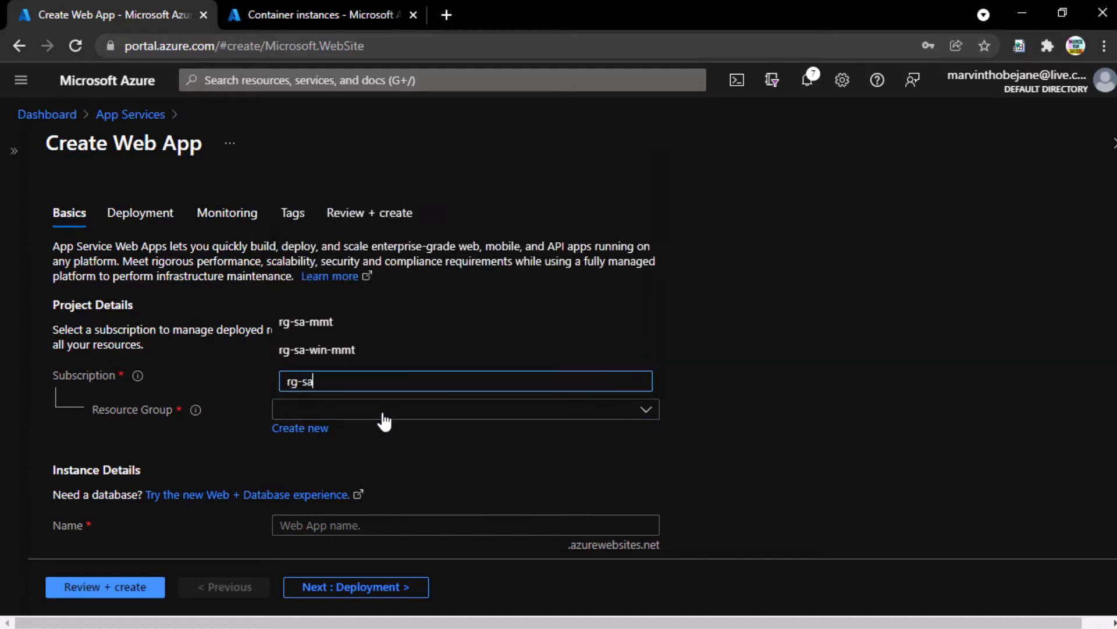
pyautogui.click(315, 321)
pyautogui.click(317, 435)
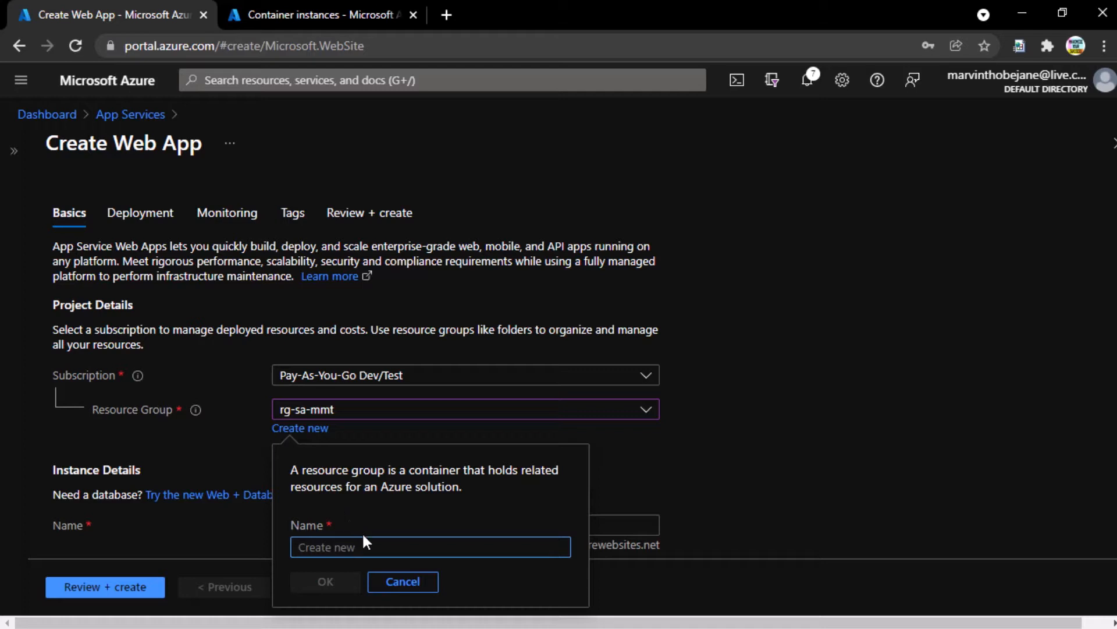
pyautogui.click(403, 582)
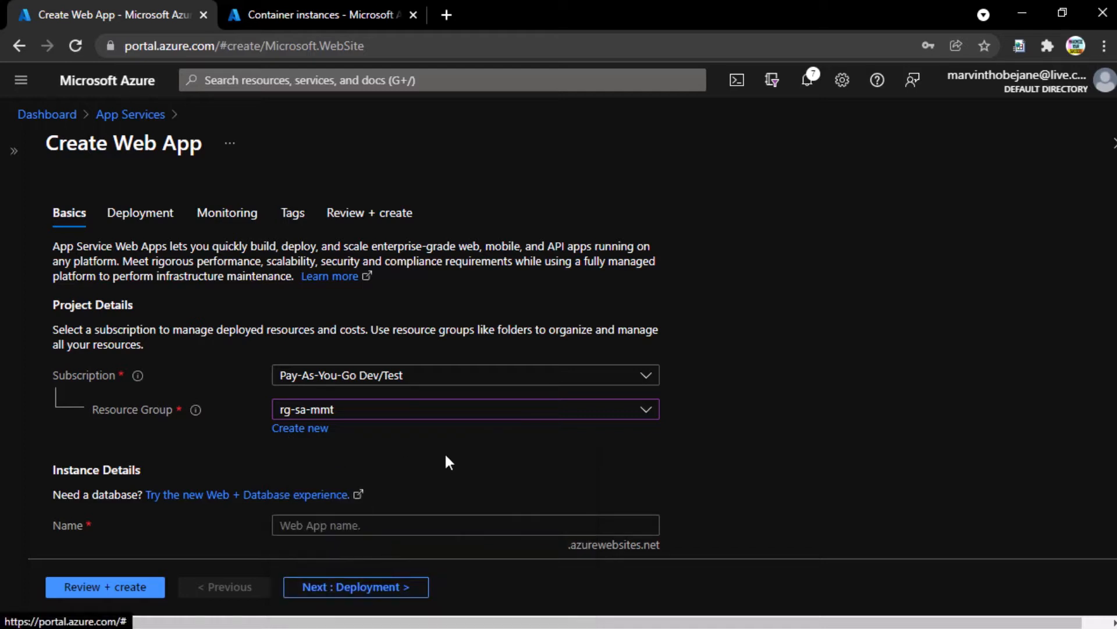
pyautogui.scroll(-2, 448, 461)
pyautogui.scroll(-2, 447, 456)
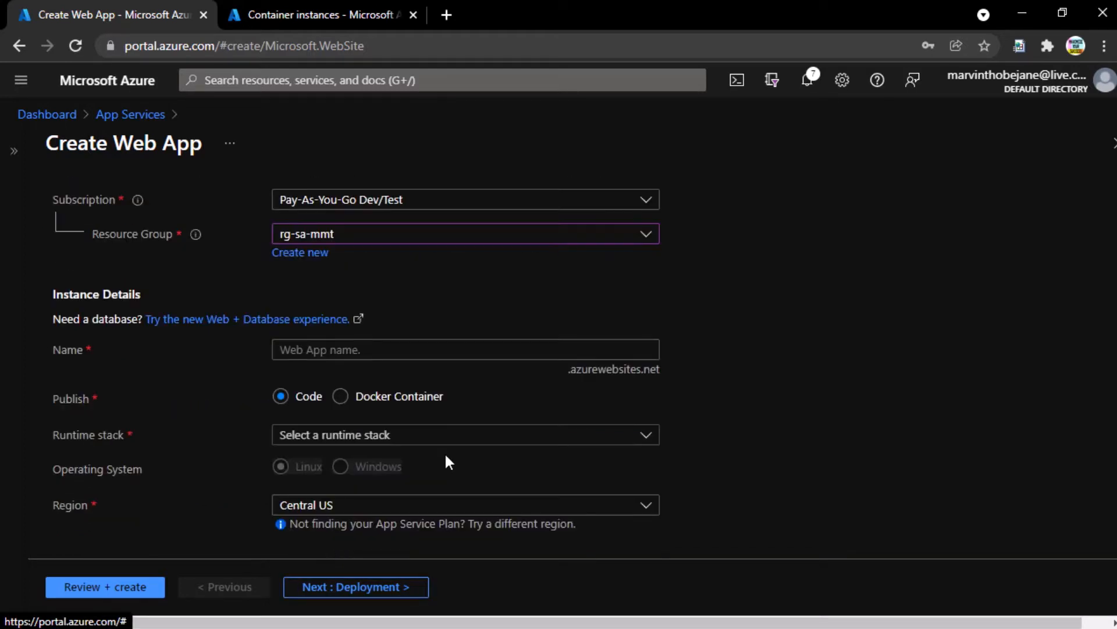
# - Enter 'news-consolidator' as the web app name and let it validate
pyautogui.click(362, 349)
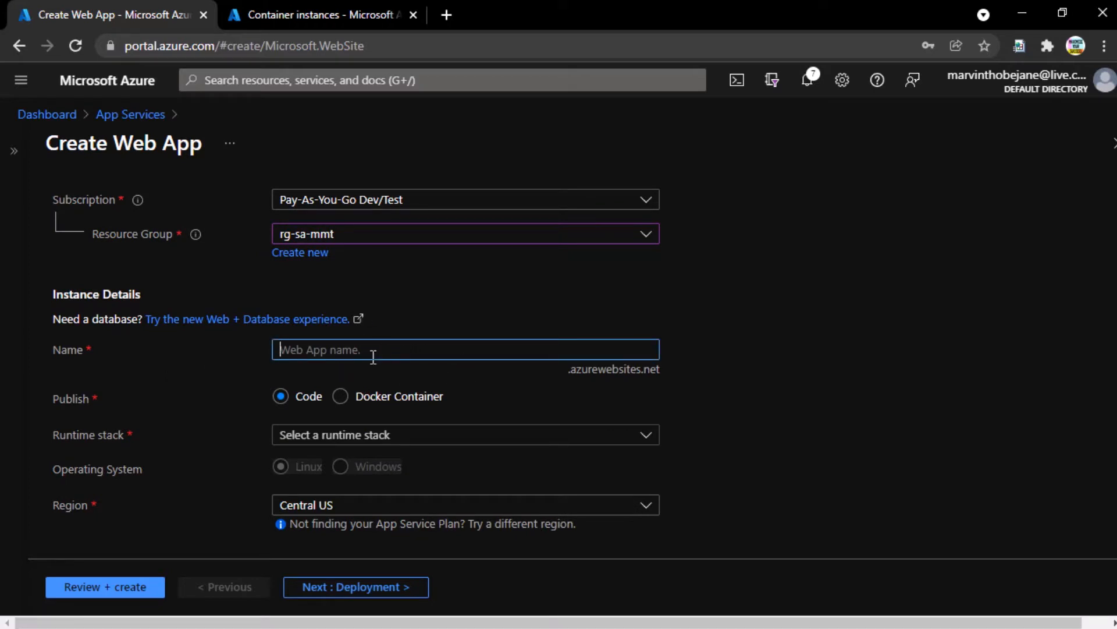
pyautogui.write('news-')
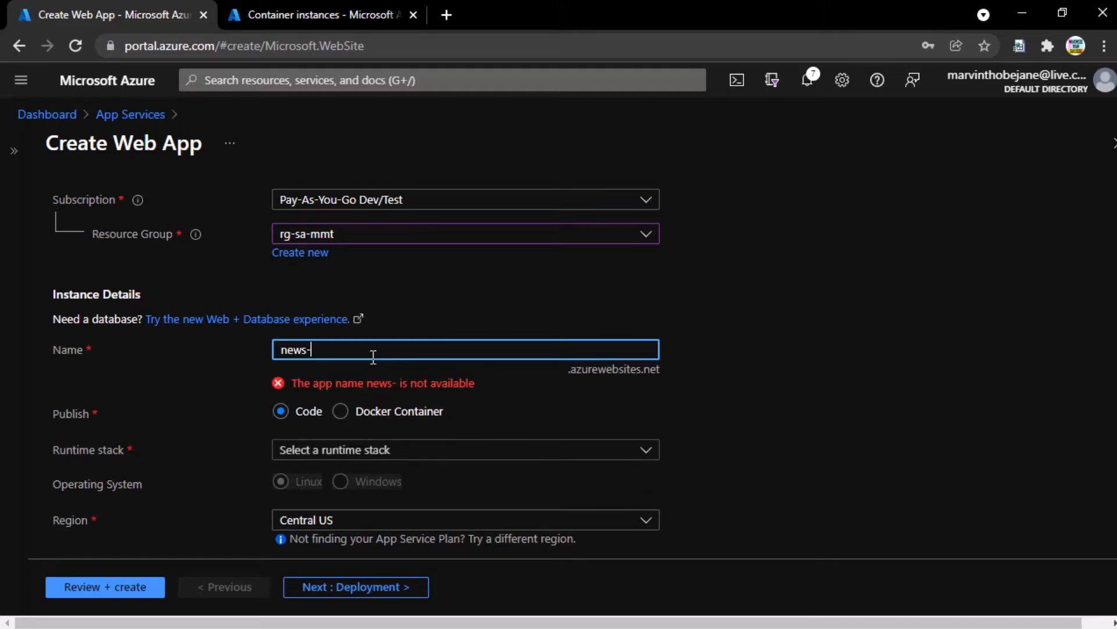
pyautogui.write('consolidator')
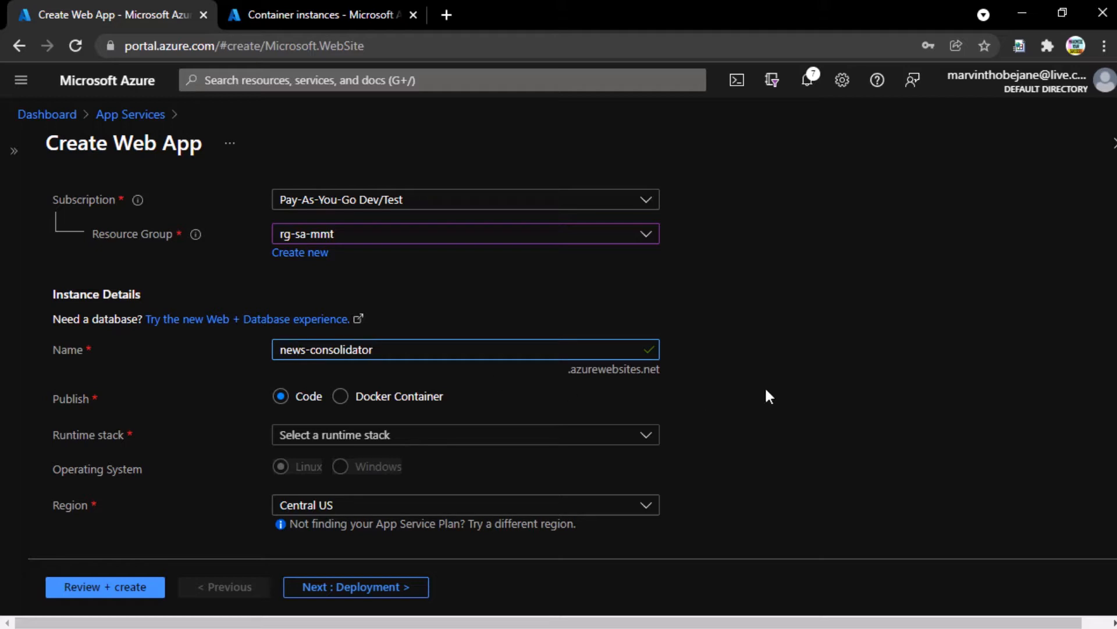
pyautogui.click(751, 377)
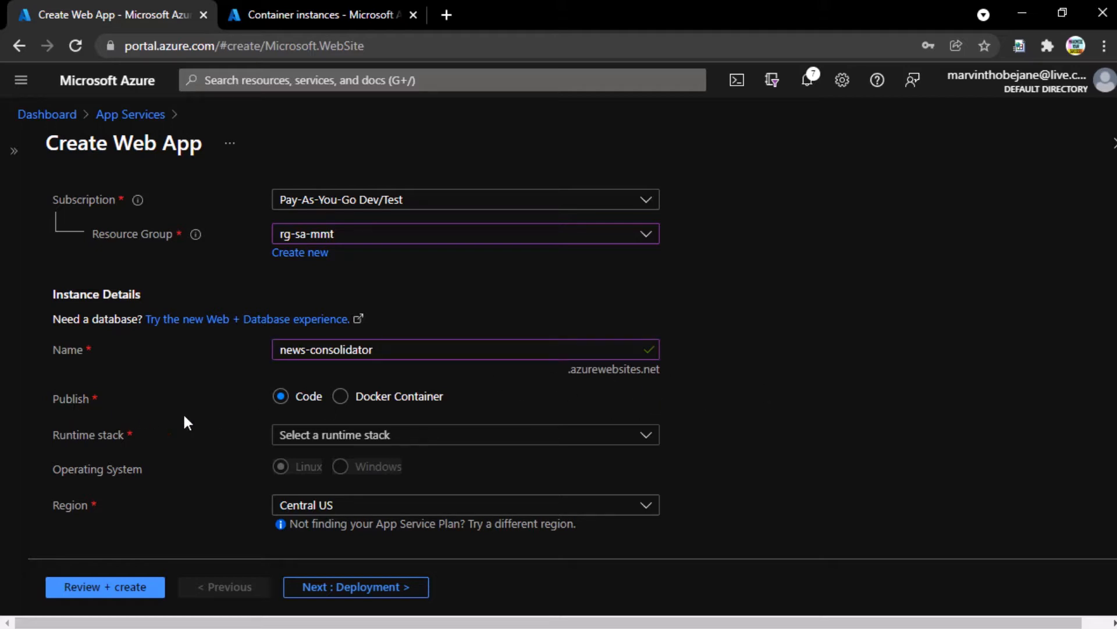
pyautogui.scroll(-5, 265, 410)
pyautogui.scroll(4, 266, 412)
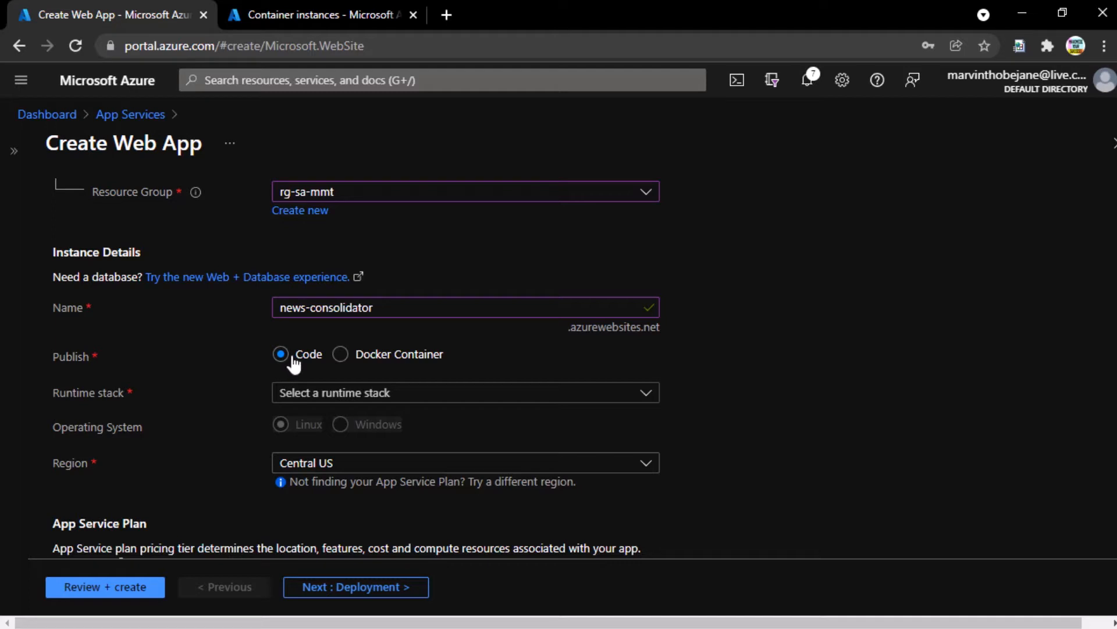
# - Set the publish option to Docker Container, leaving the runtime stack unselected
pyautogui.click(322, 401)
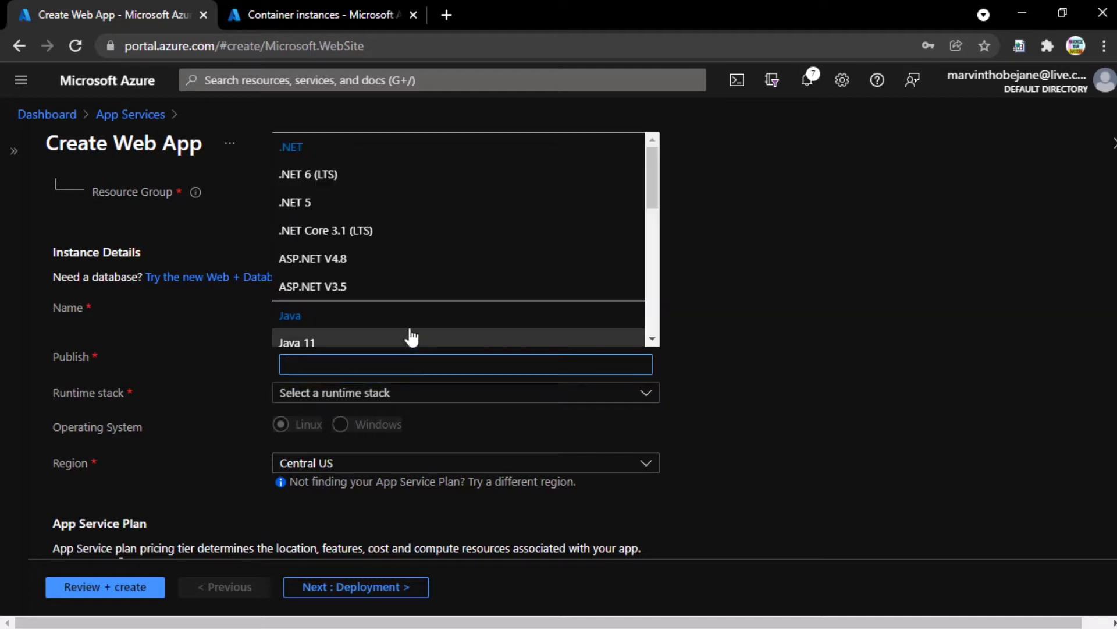
pyautogui.scroll(-3, 351, 227)
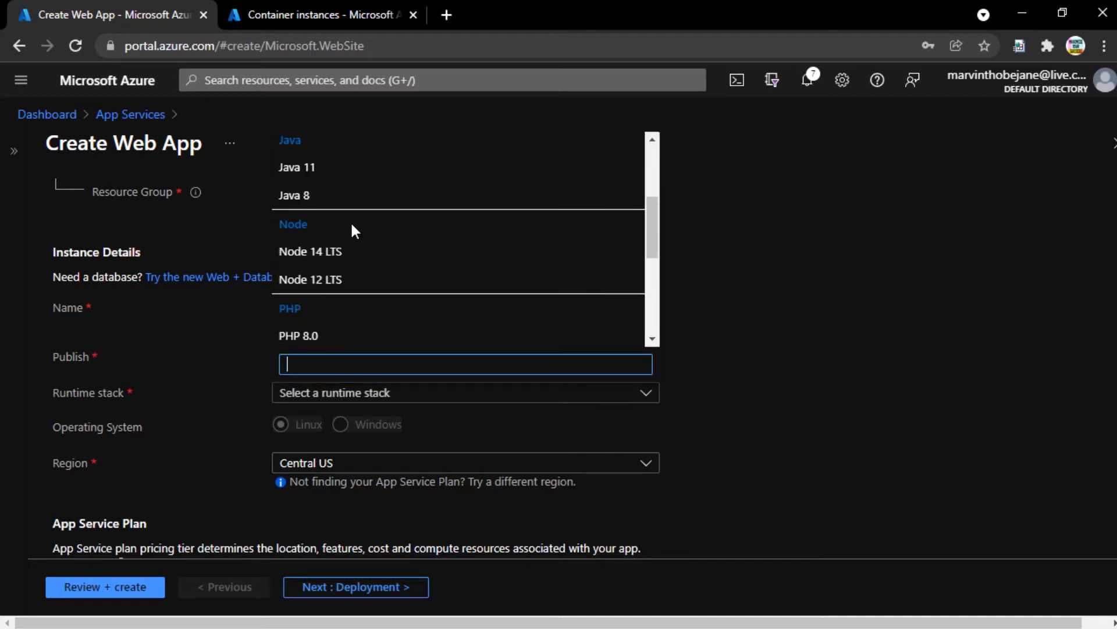
pyautogui.scroll(-5, 352, 224)
pyautogui.scroll(6, 353, 233)
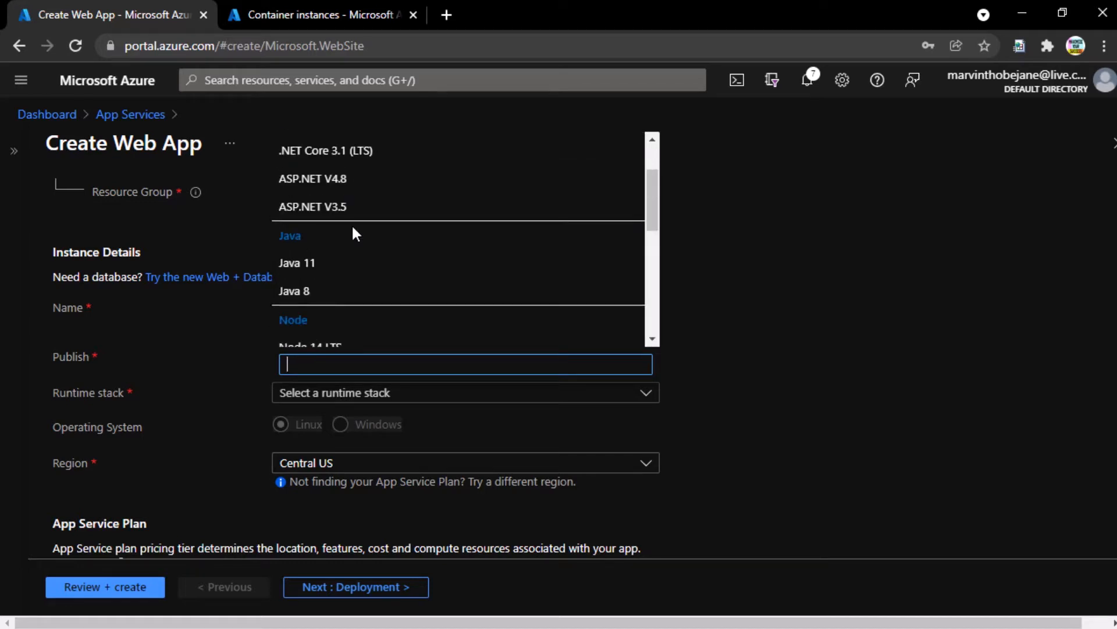
pyautogui.scroll(-2, 351, 231)
pyautogui.scroll(3, 361, 273)
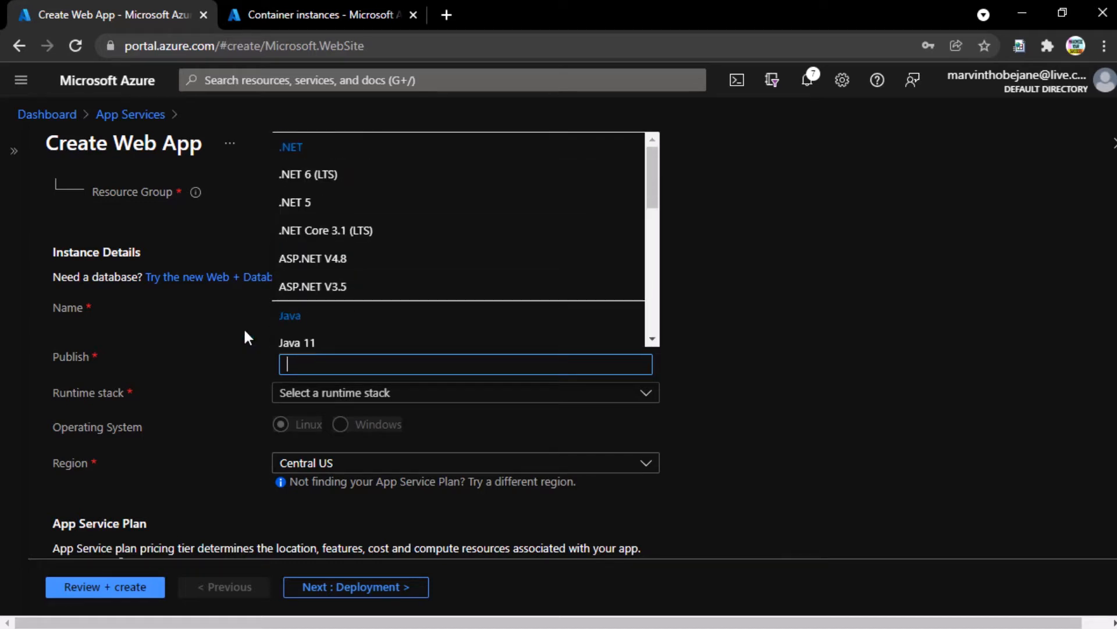
pyautogui.click(146, 384)
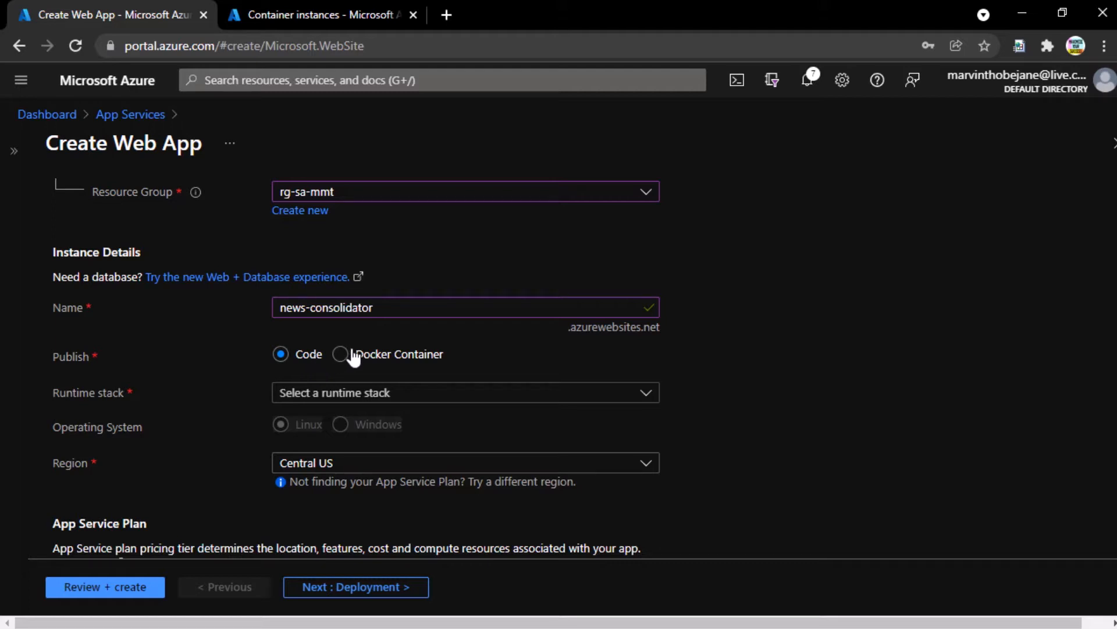
pyautogui.click(377, 356)
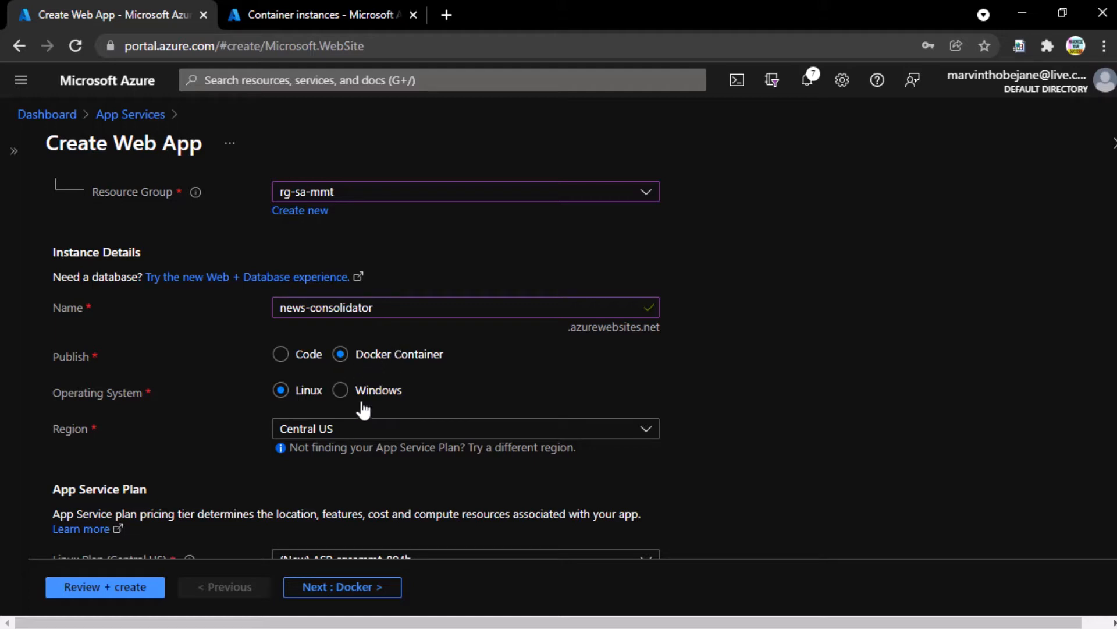
# - Set the region to South Africa North
pyautogui.click(369, 435)
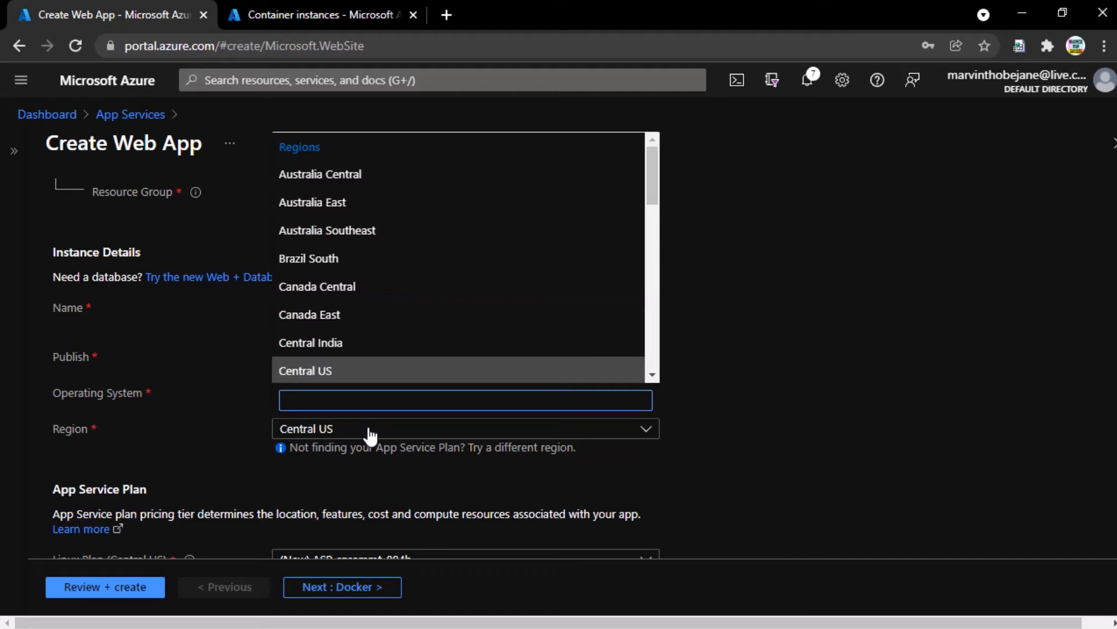
pyautogui.write('south')
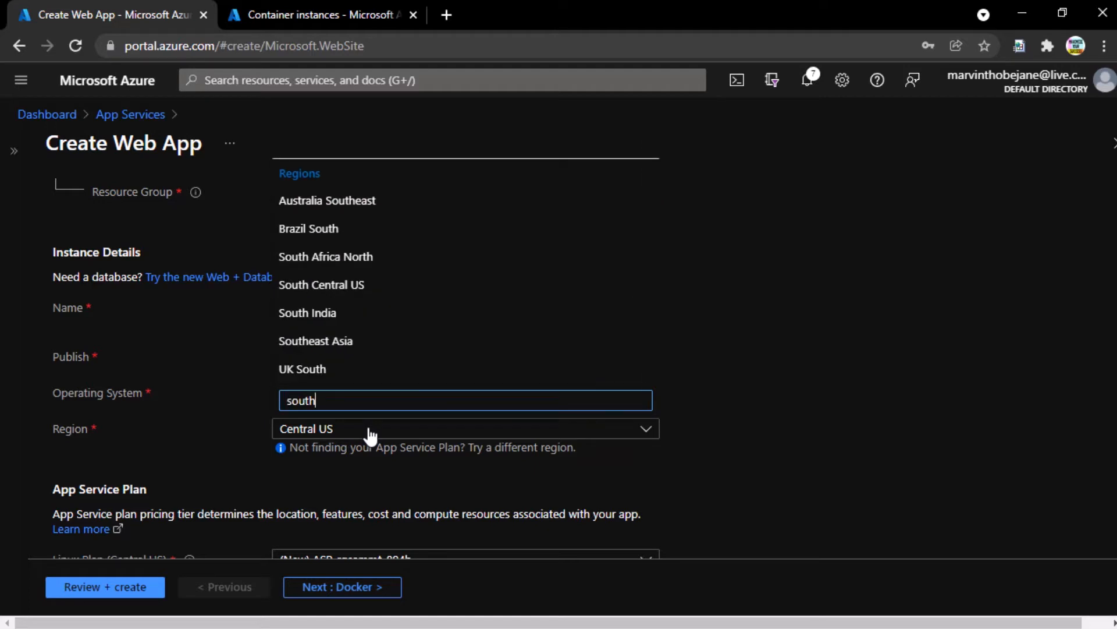
pyautogui.click(361, 258)
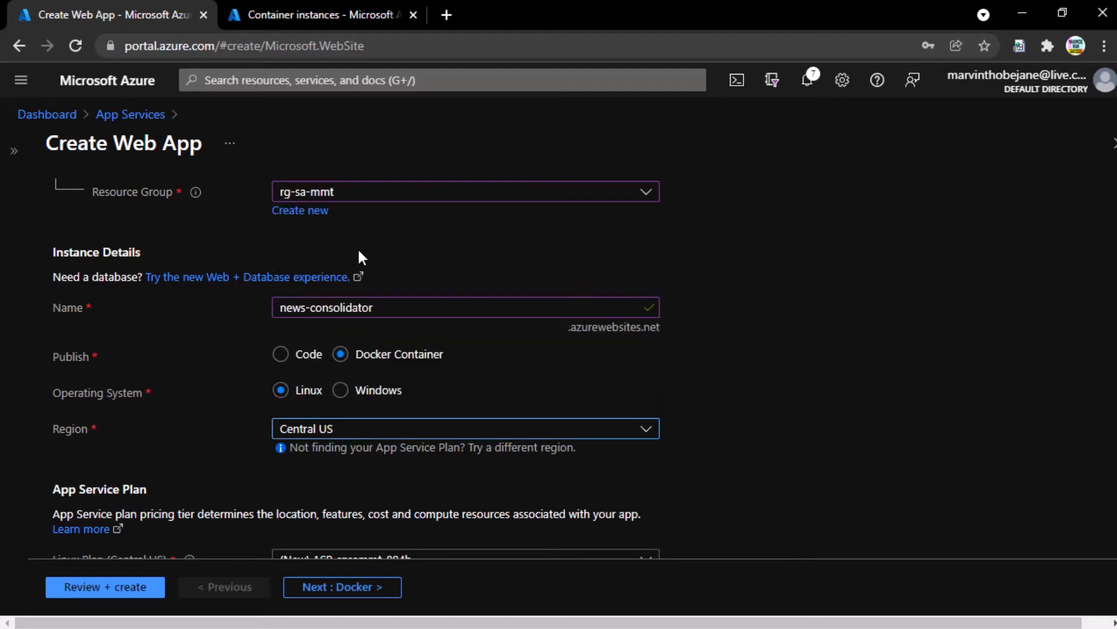
pyautogui.scroll(-2, 187, 429)
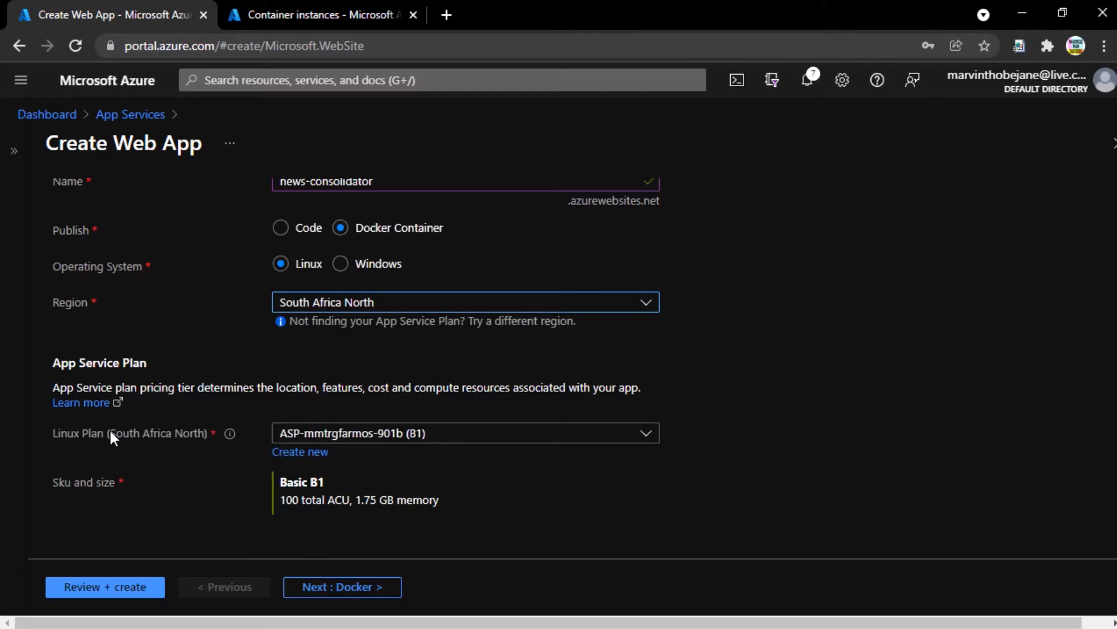
pyautogui.scroll(2, 461, 439)
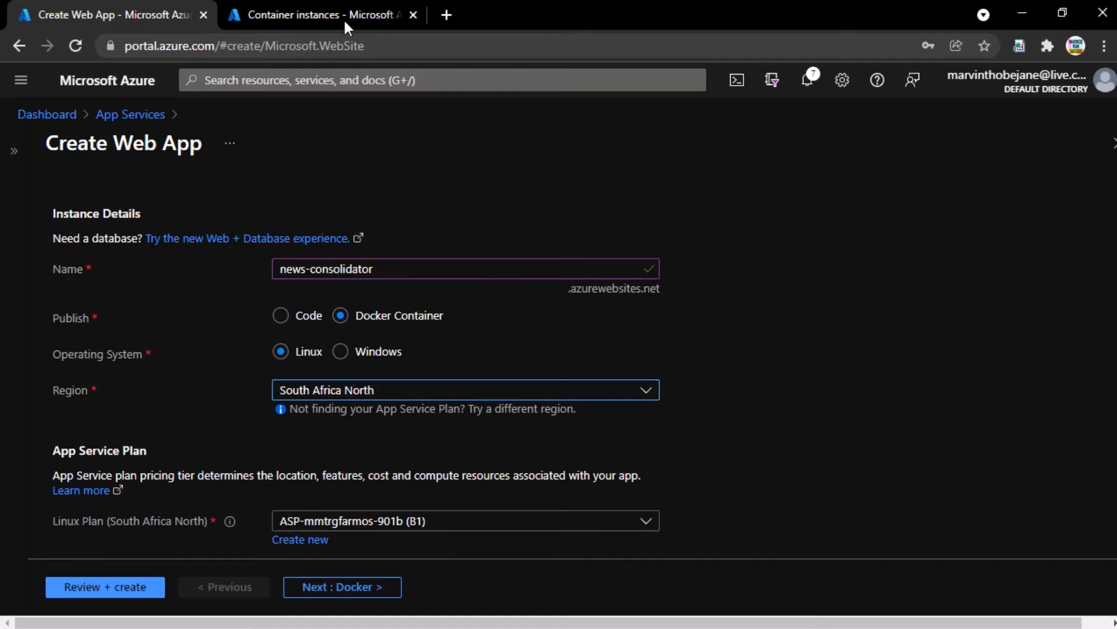
# - Go to Docker Hub and open the official wordpress image page
pyautogui.click(351, 47)
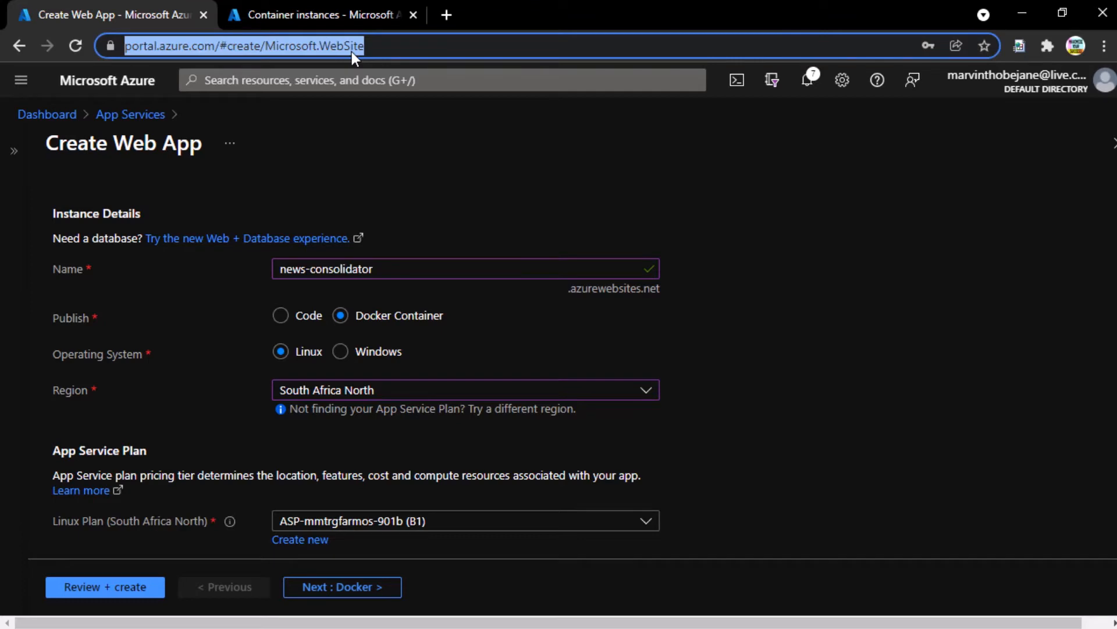
pyautogui.write('dockerh')
pyautogui.press('BackSpace')
pyautogui.write('hub')
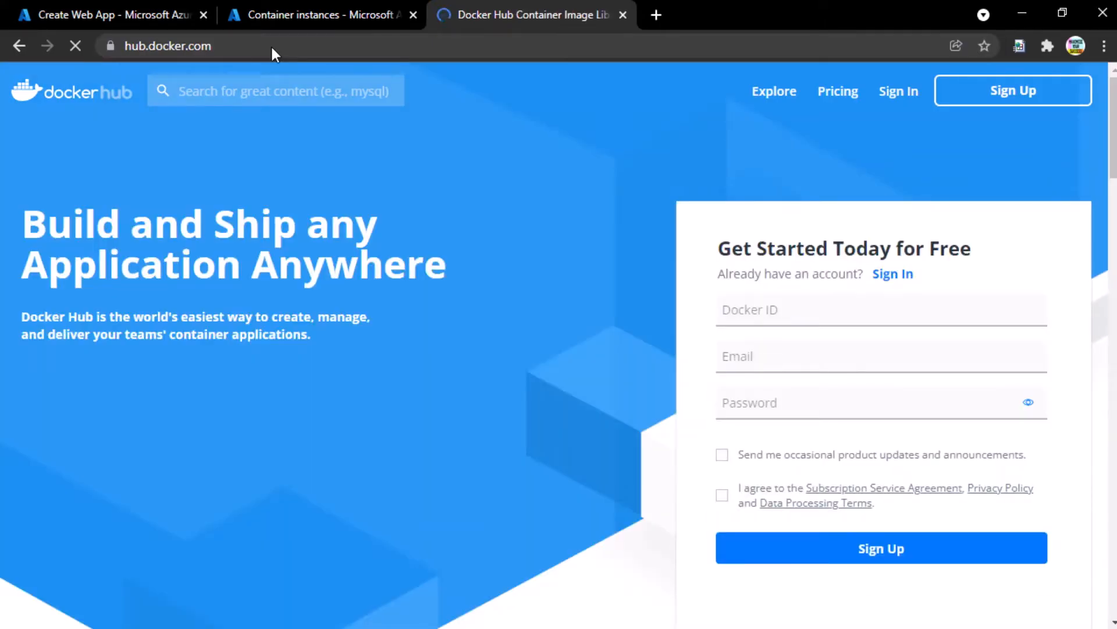
pyautogui.click(773, 96)
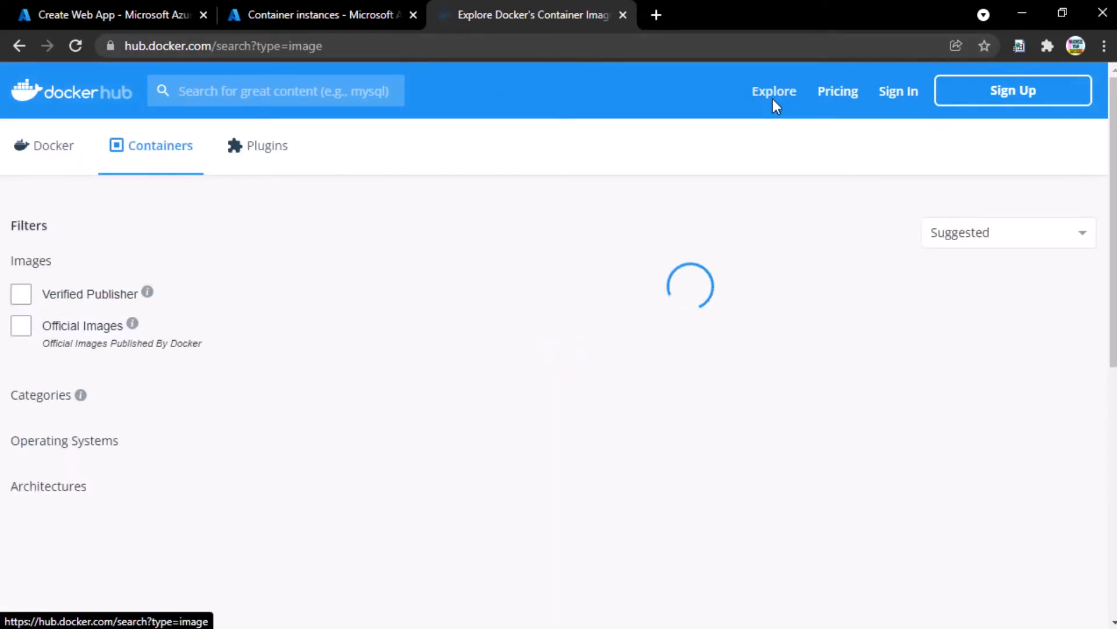
pyautogui.click(209, 95)
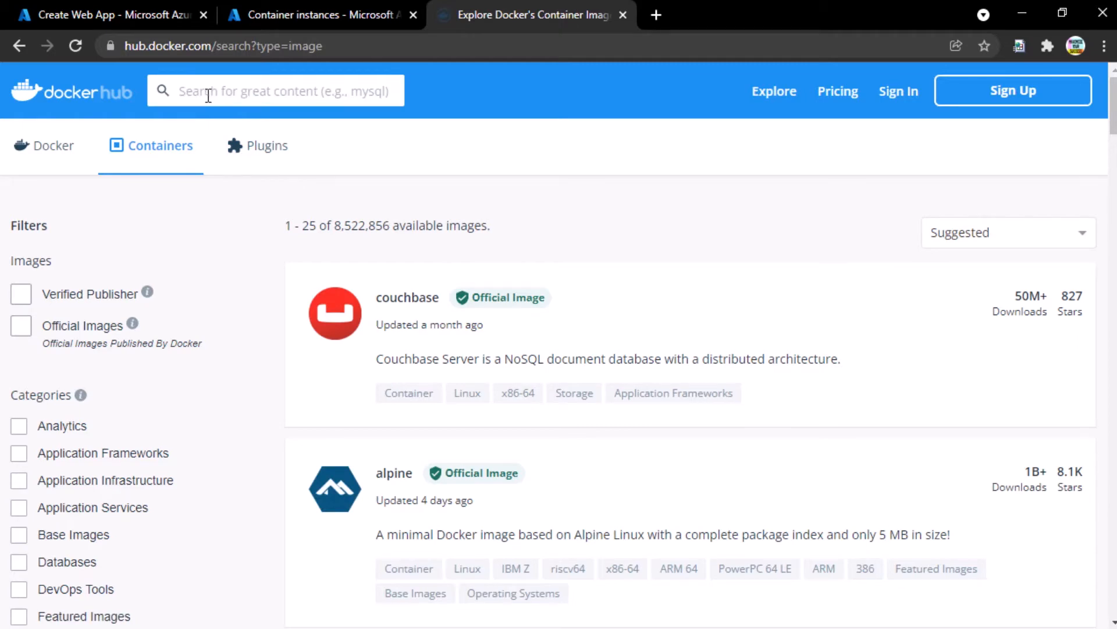
pyautogui.write('wordpress')
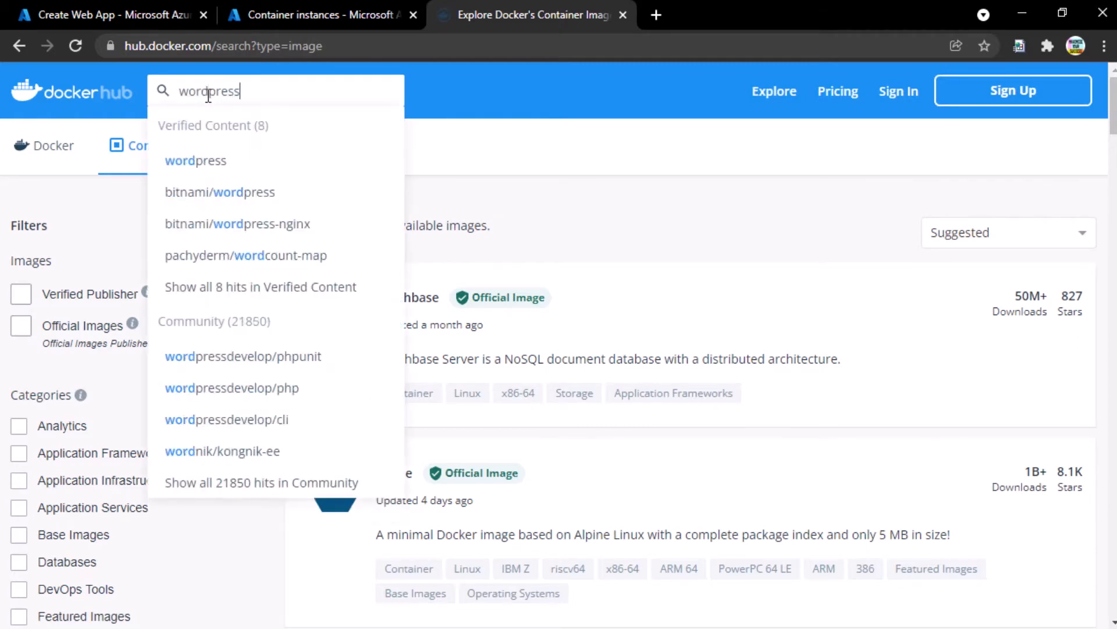
pyautogui.click(201, 162)
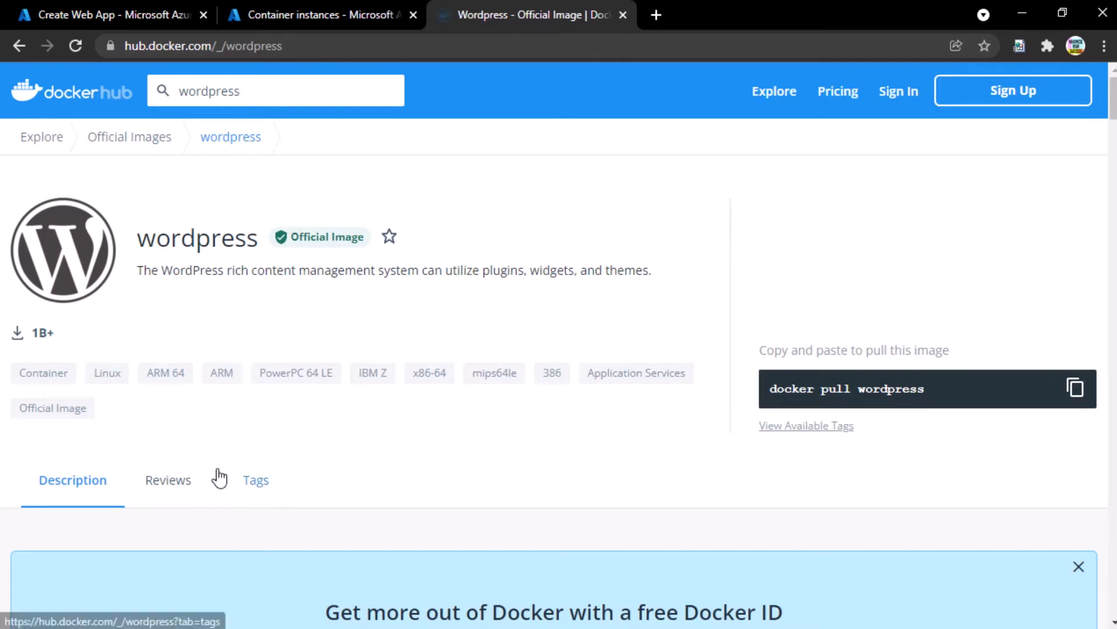
# - Check all platforms of the wordpress 'latest' tag on the Tags page, then return to Azure
pyautogui.scroll(-3, 250, 442)
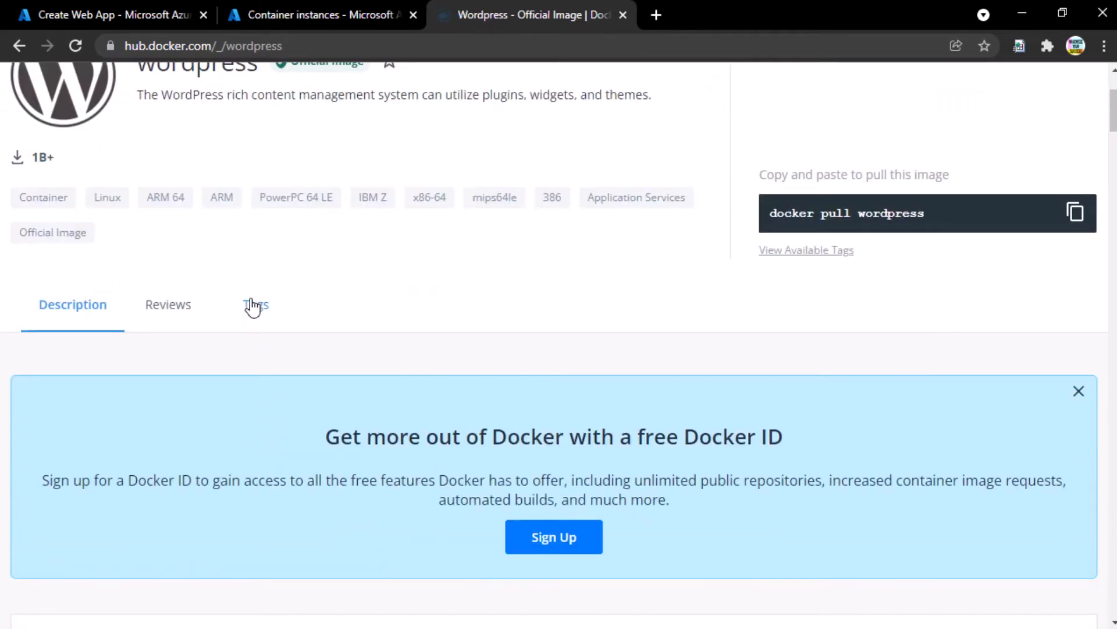
pyautogui.click(238, 317)
pyautogui.scroll(1, 227, 336)
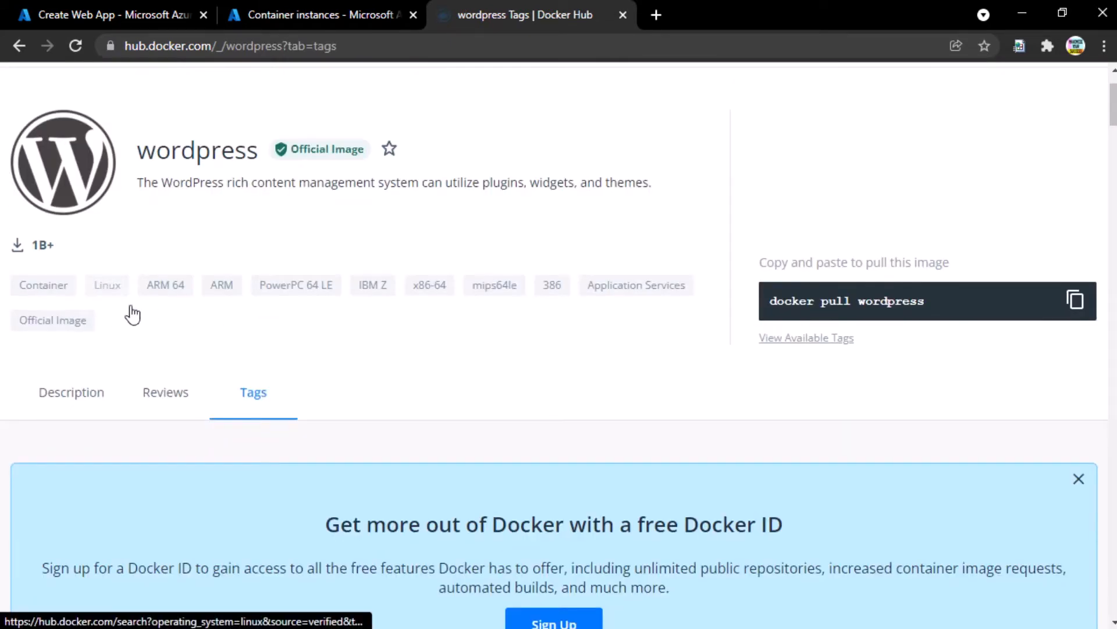
pyautogui.scroll(-6, 329, 410)
pyautogui.scroll(3, 245, 255)
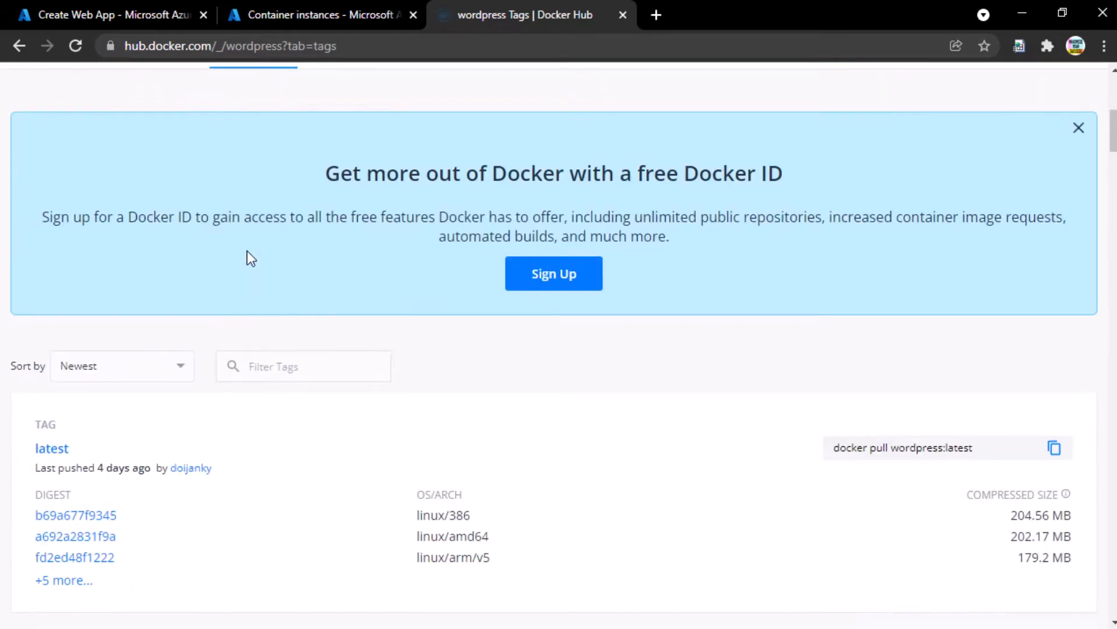
pyautogui.scroll(-3, 236, 250)
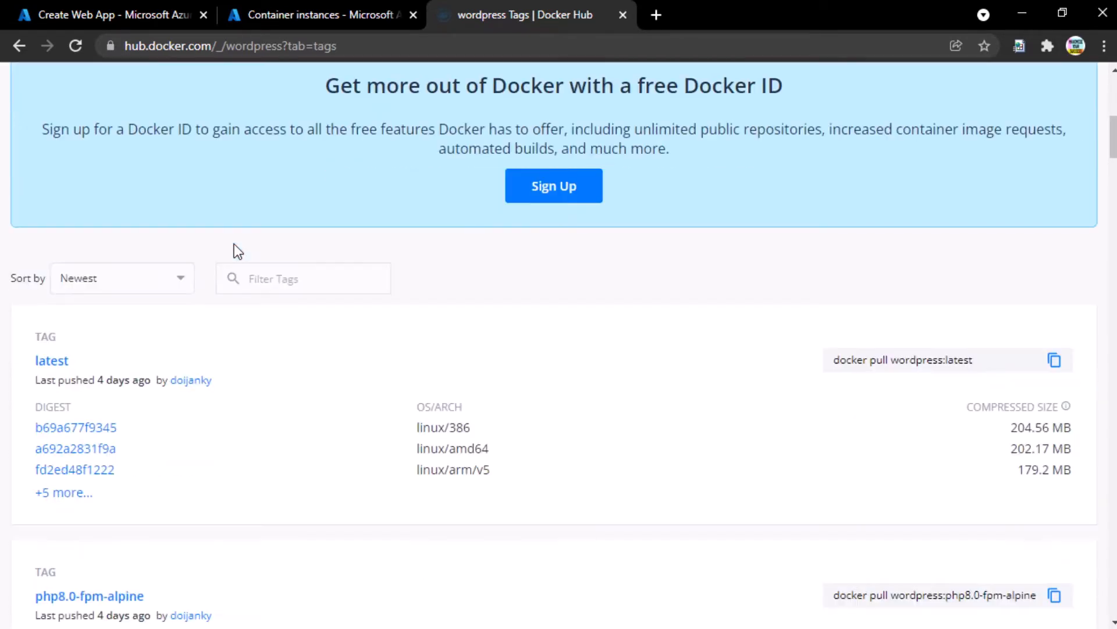
pyautogui.tripleClick(431, 406)
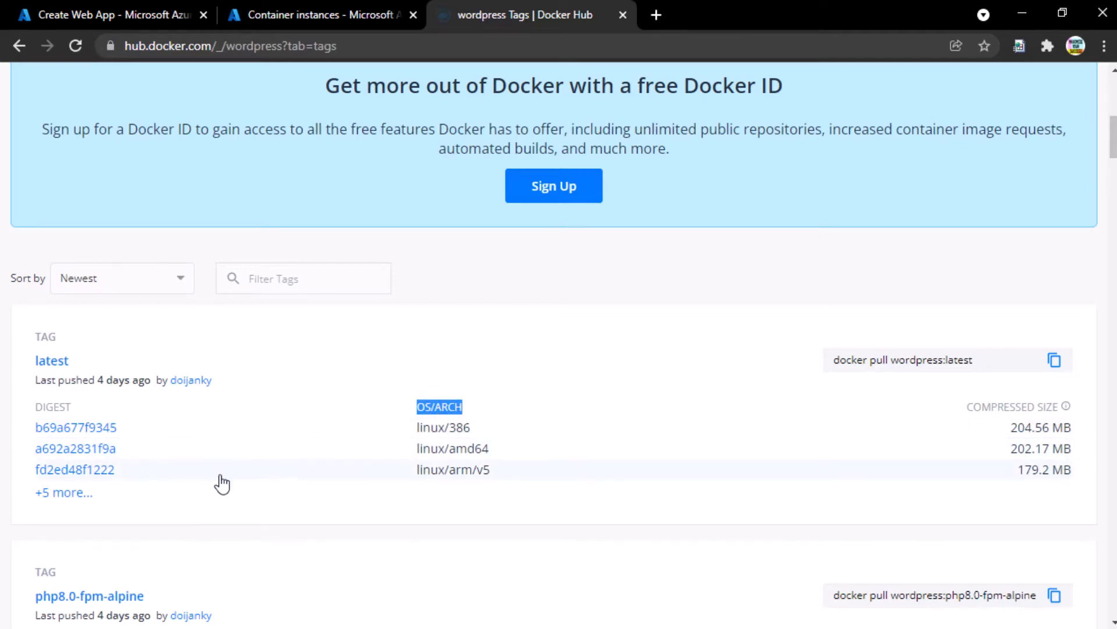
pyautogui.scroll(-3, 221, 483)
pyautogui.click(43, 319)
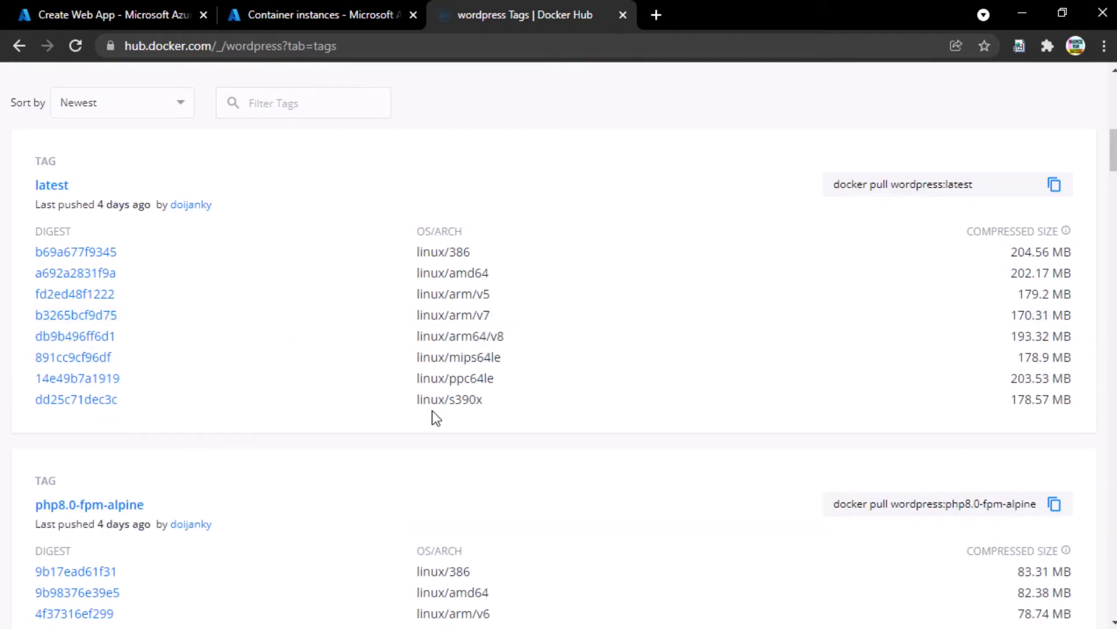
pyautogui.scroll(10, 432, 316)
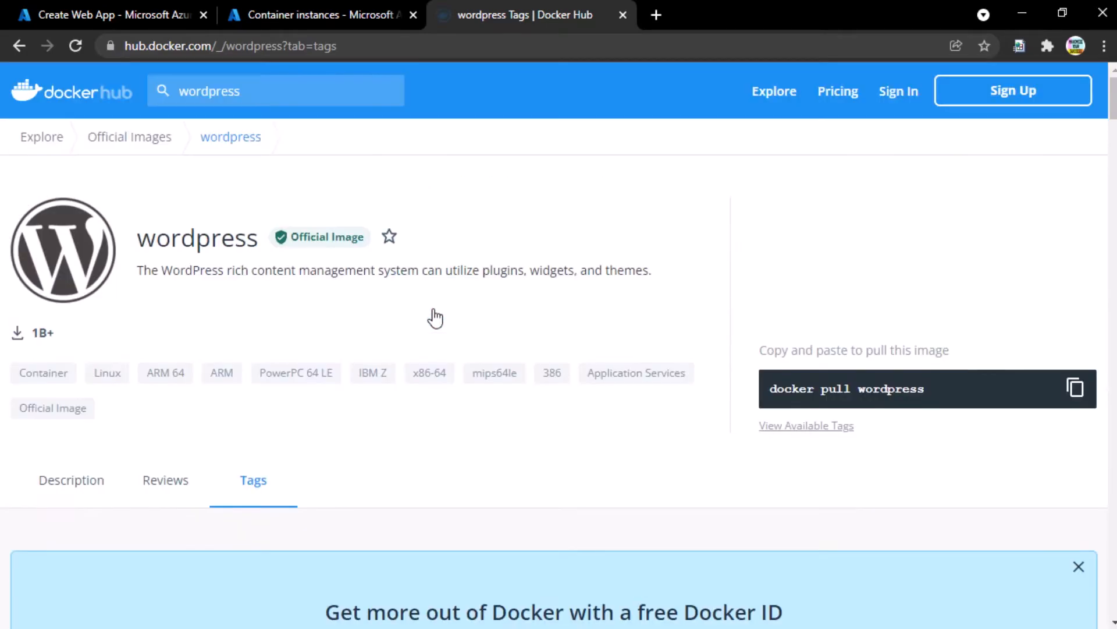
pyautogui.click(123, 3)
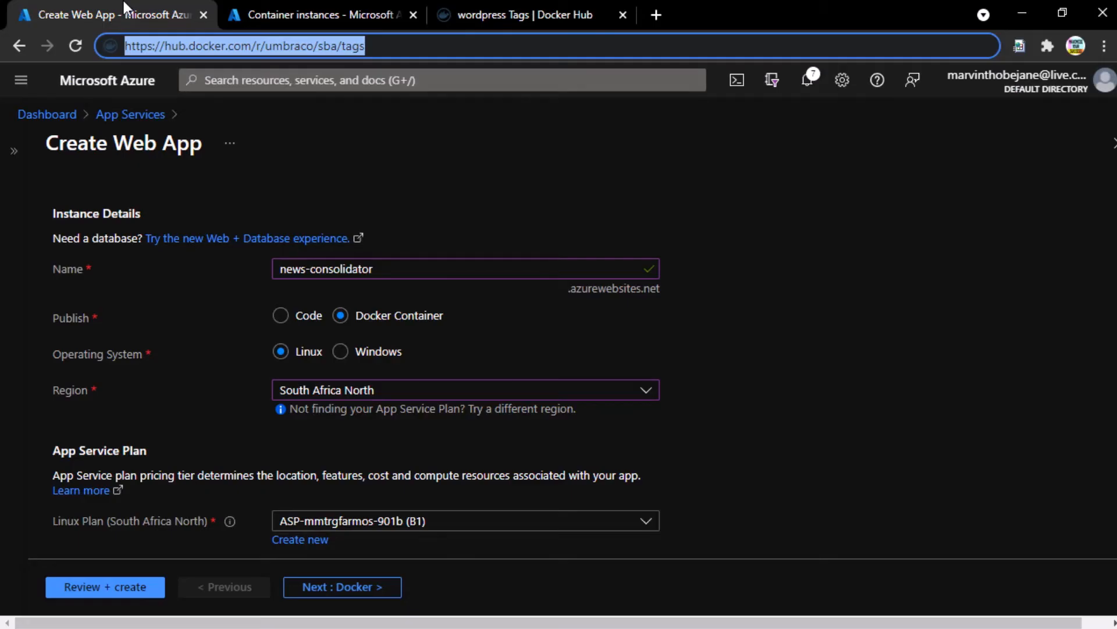
# - Select the Linux plan asp-sa-mmt-s1 (S1) and begin creating a new App Service Plan
pyautogui.click(142, 378)
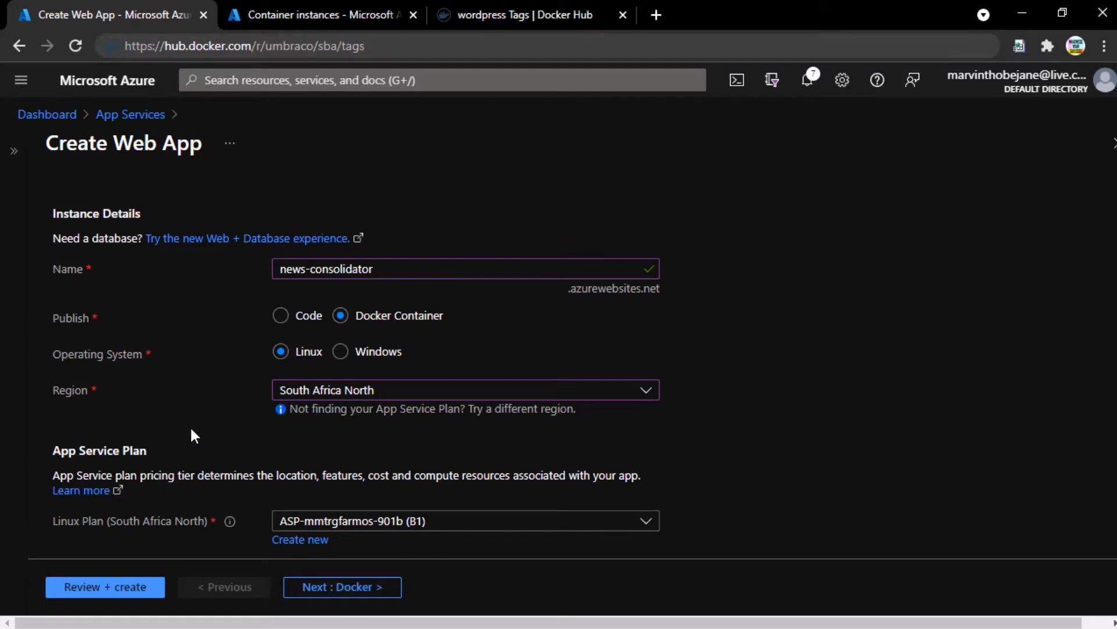
pyautogui.scroll(-2, 198, 437)
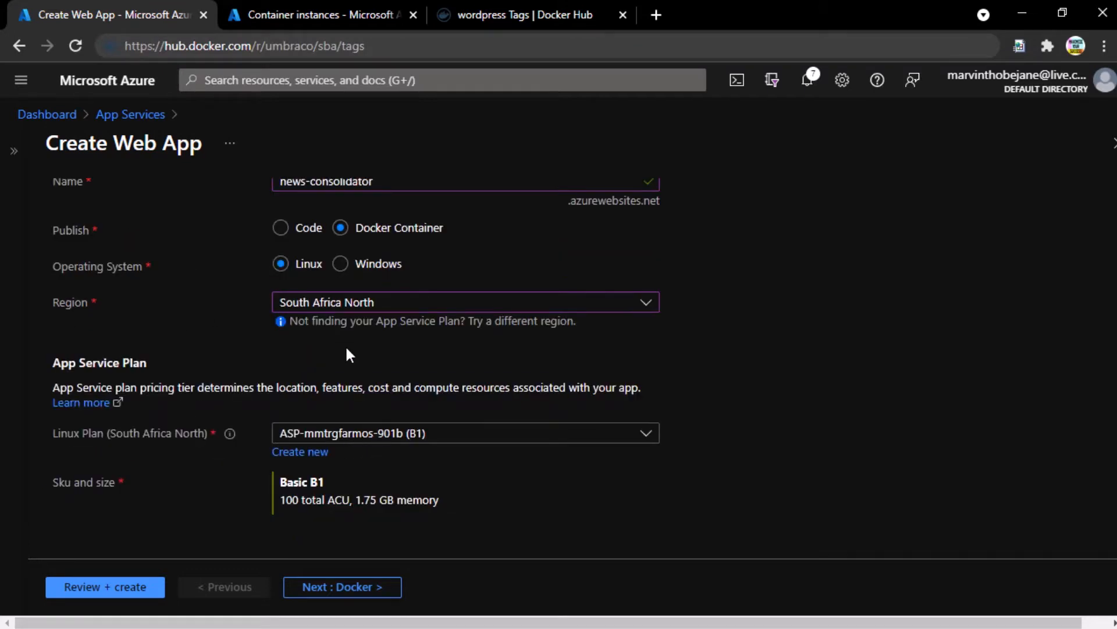
pyautogui.click(361, 440)
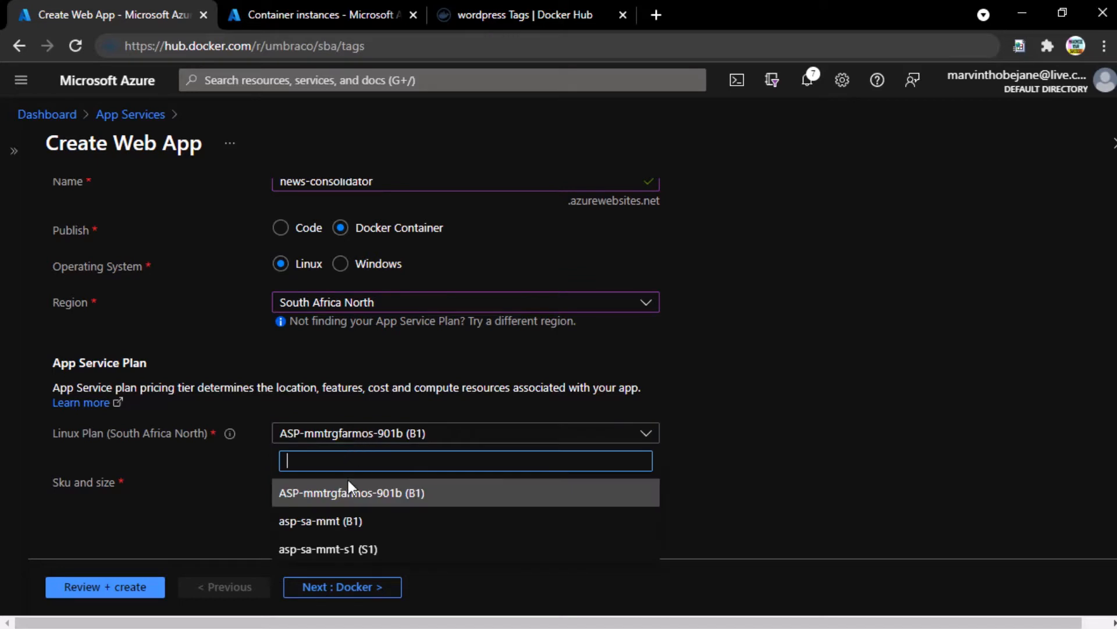
pyautogui.click(366, 550)
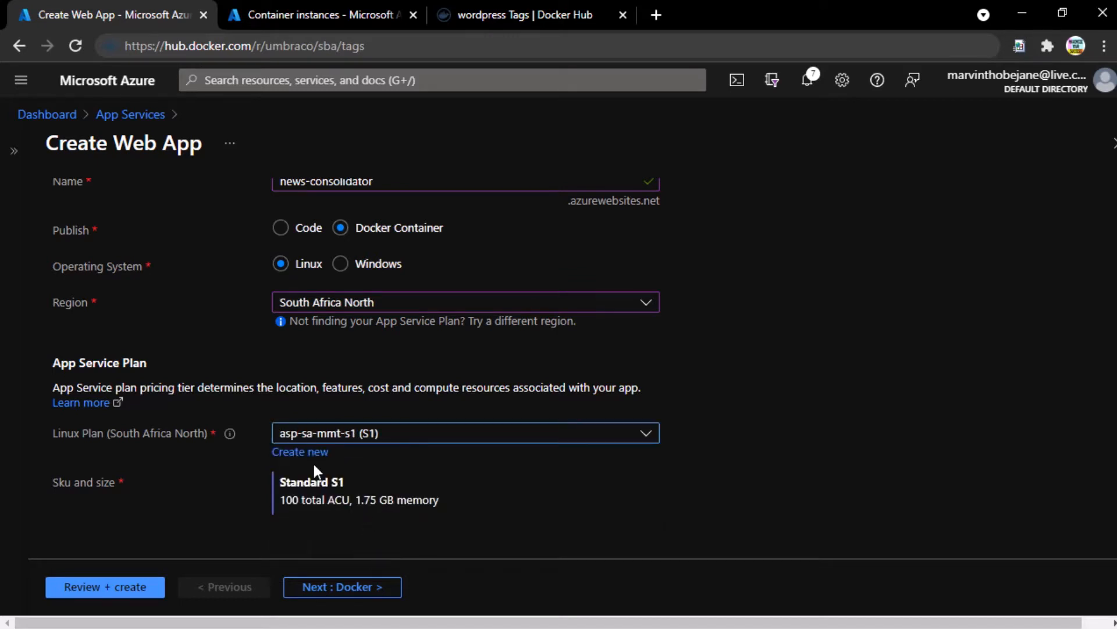
pyautogui.click(309, 456)
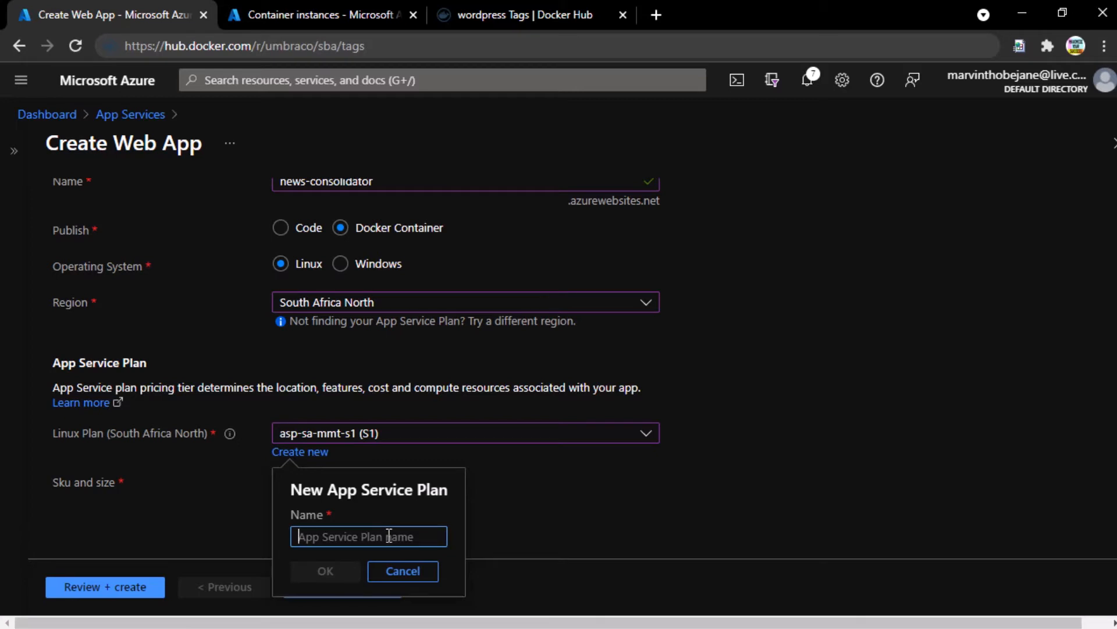
# - Create the new plan named asp-sa-mmt-s1-2 and bring up its pricing tiers
pyautogui.write('asp-sa-')
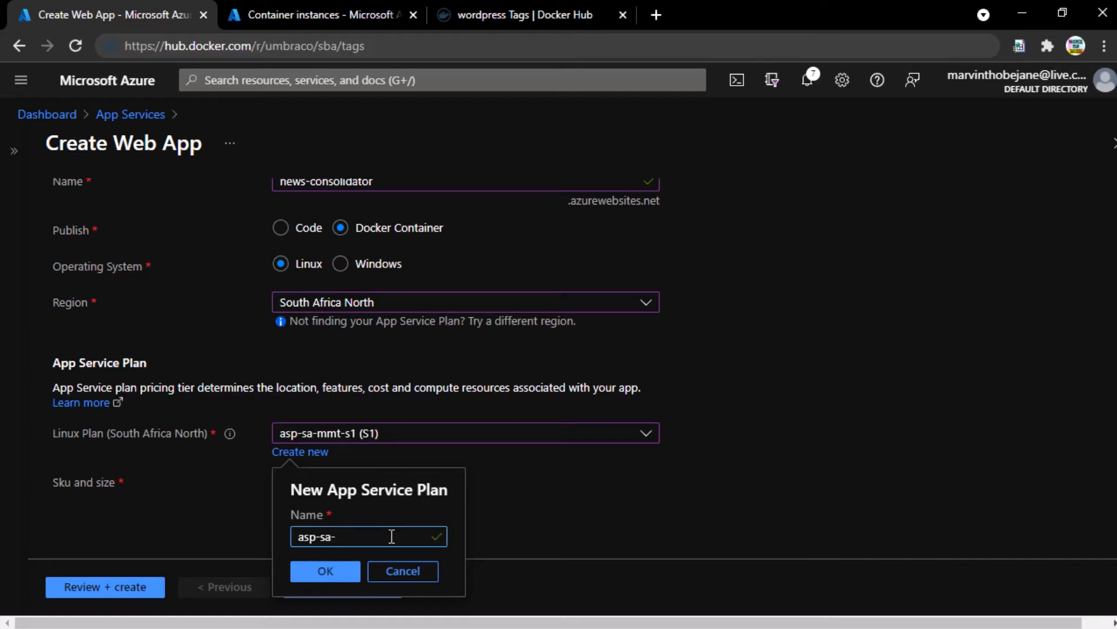
pyautogui.write('mmt-')
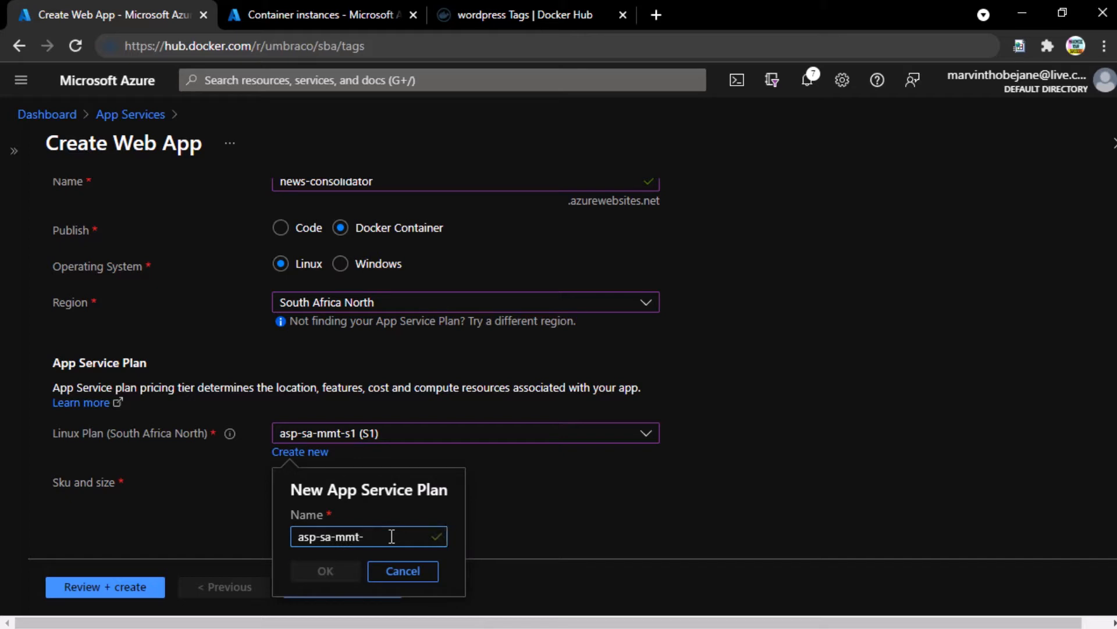
pyautogui.write('s1v2')
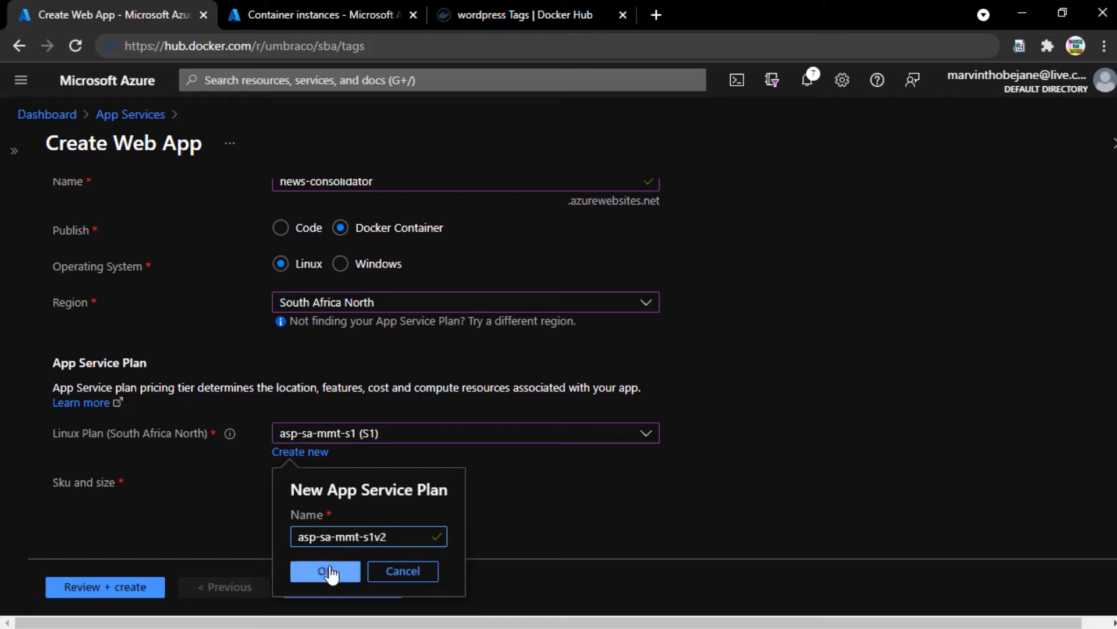
pyautogui.press('Left')
pyautogui.press('BackSpace')
pyautogui.write('-')
pyautogui.click(330, 567)
pyautogui.click(330, 518)
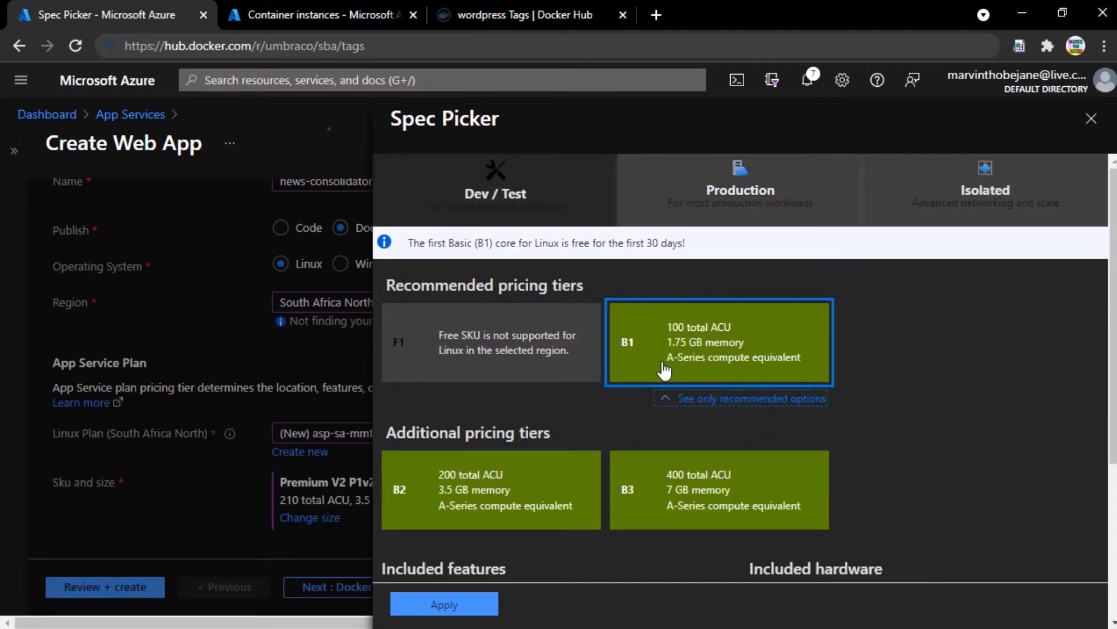
# - Apply the Production Premium V2 P2v2 tier (420 ACU, 7 GB memory) to the plan
pyautogui.click(716, 197)
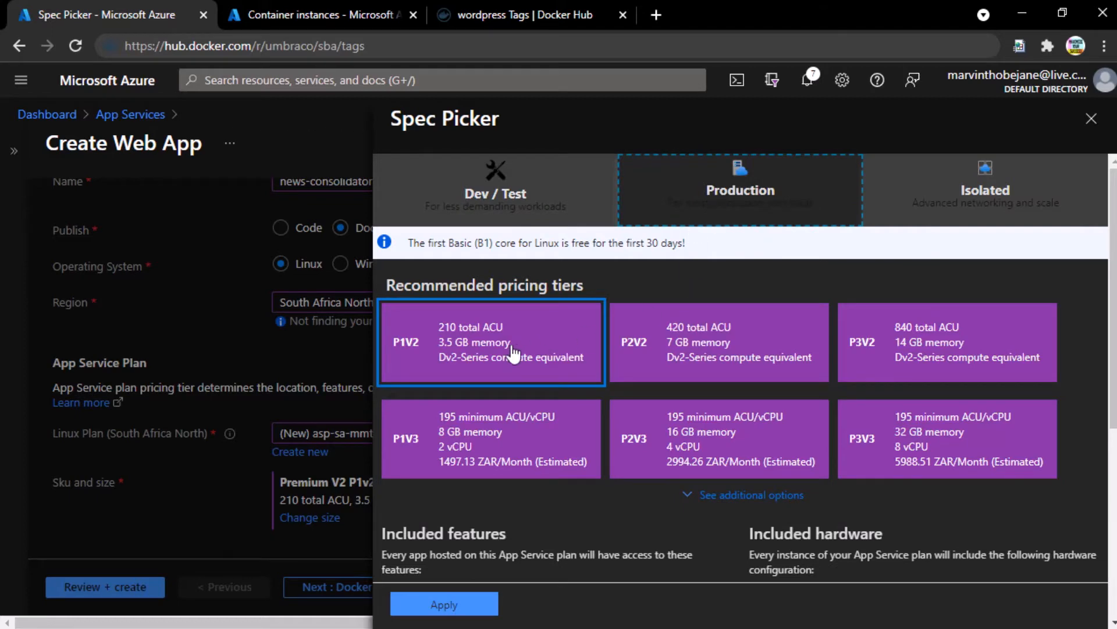
pyautogui.click(456, 361)
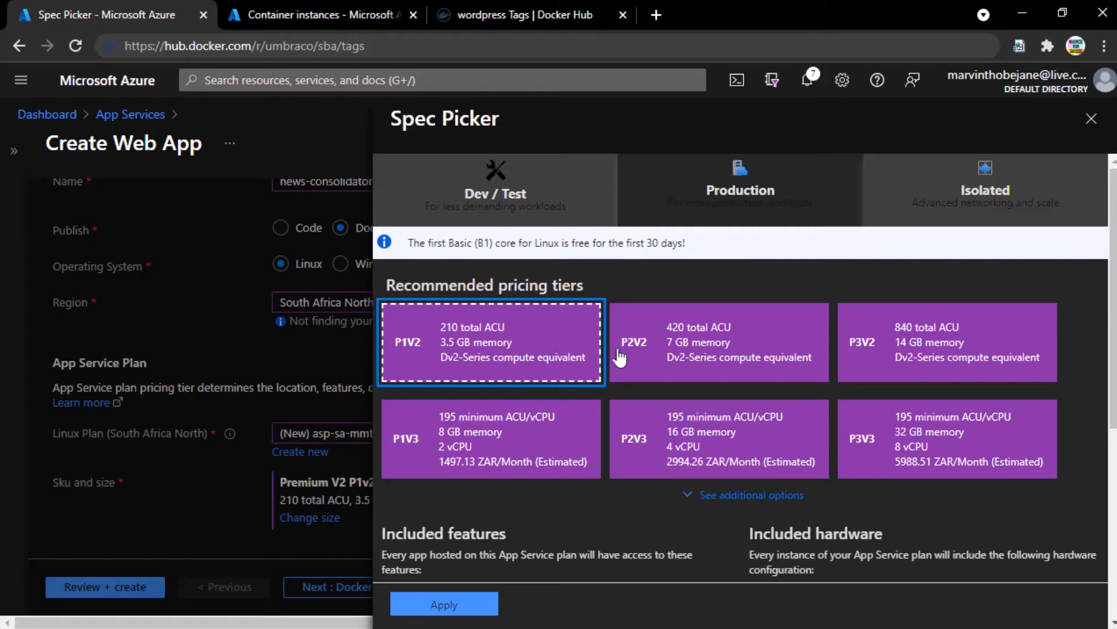
pyautogui.click(719, 343)
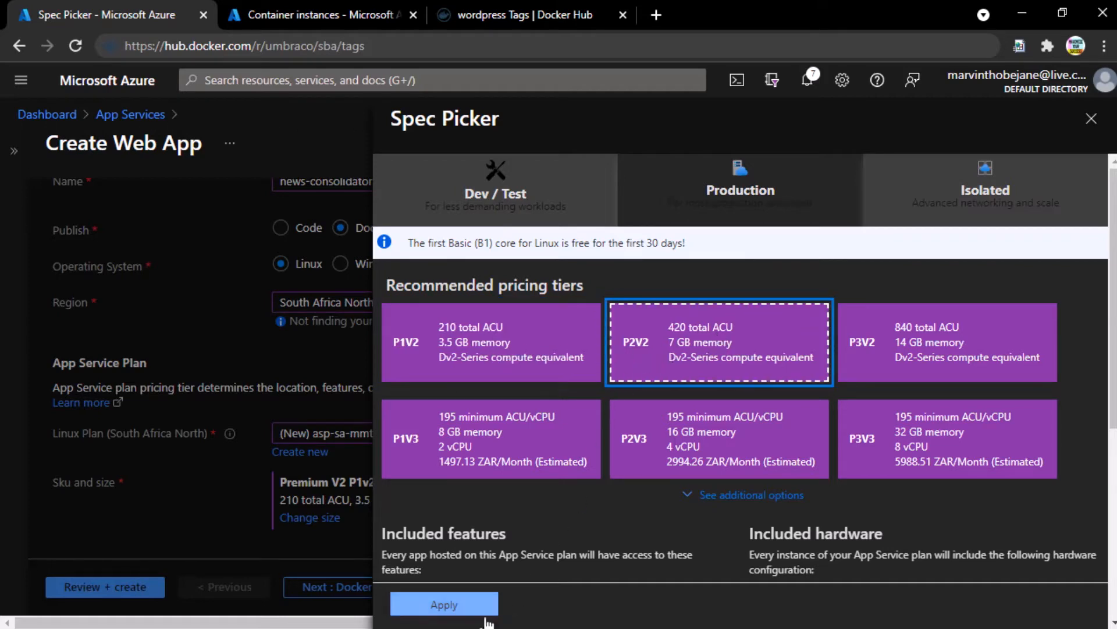
pyautogui.click(444, 602)
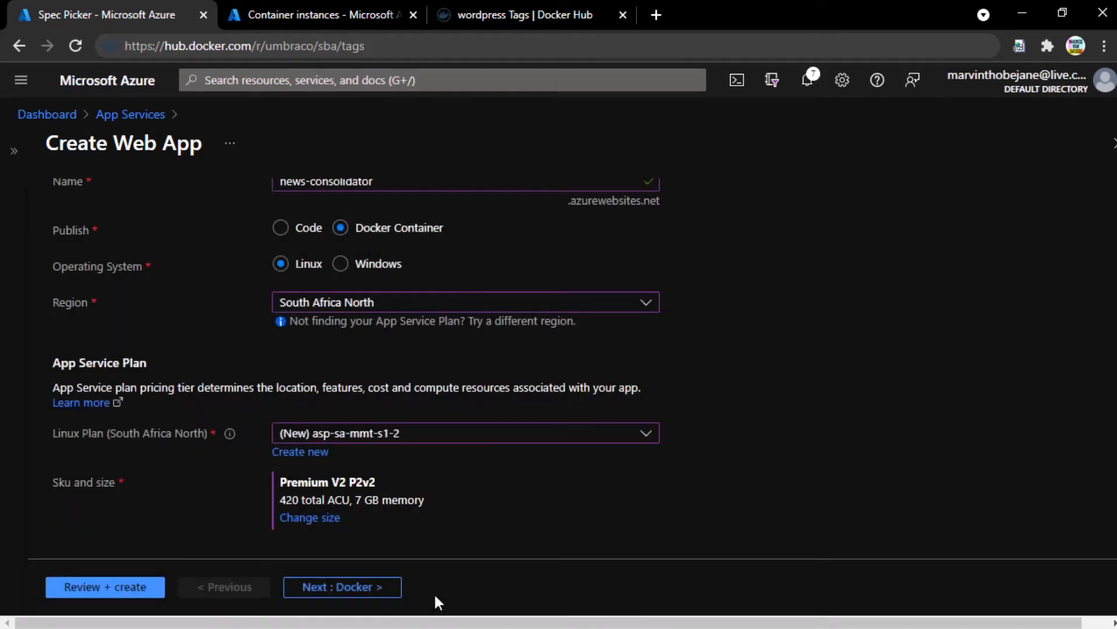
# - Switch the plan to the Dev/Test Basic B3 tier and proceed to the Docker settings
pyautogui.click(320, 517)
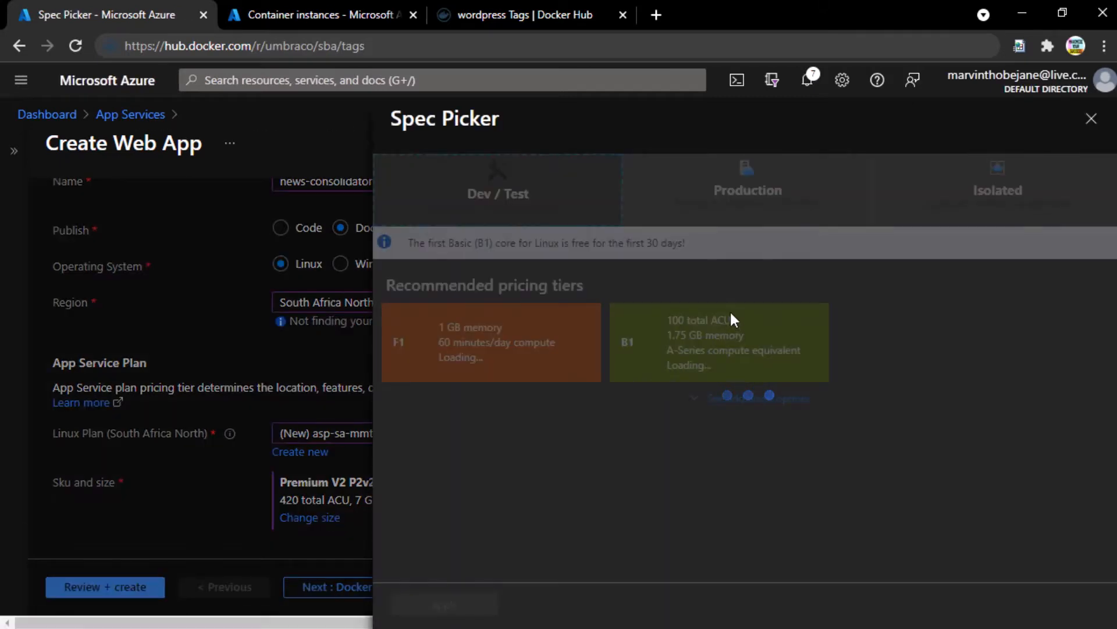
pyautogui.click(549, 202)
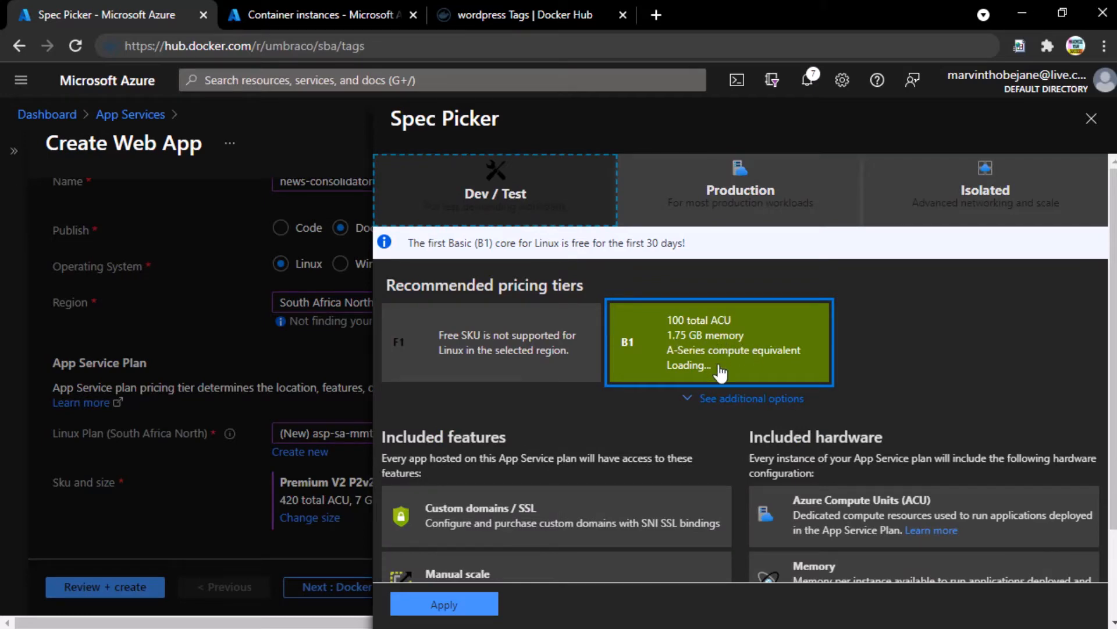
pyautogui.click(757, 401)
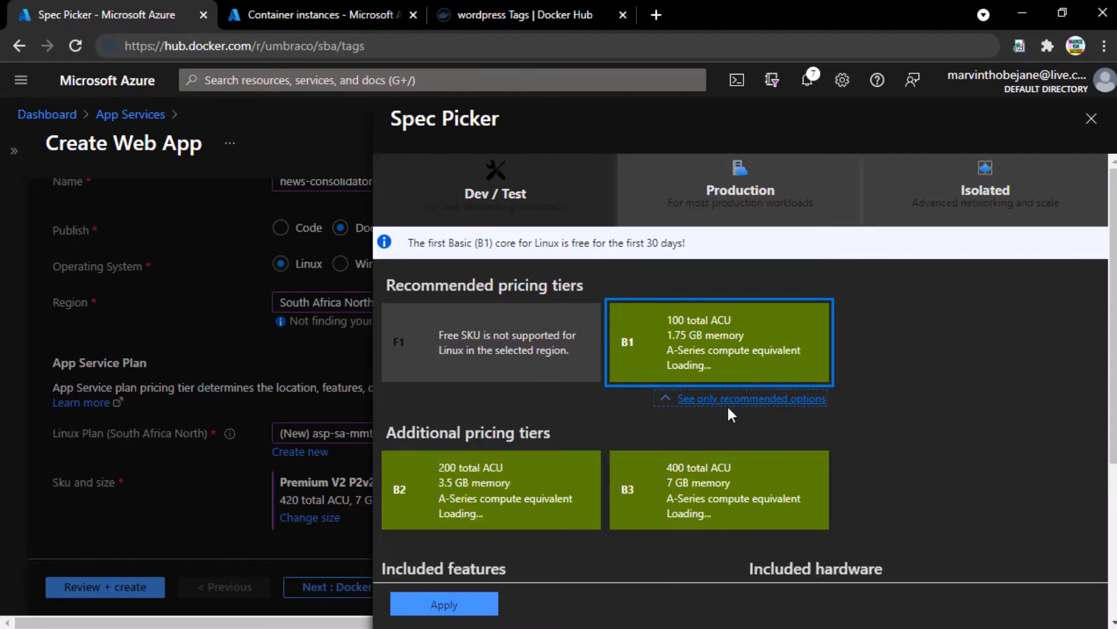
pyautogui.scroll(-3, 738, 406)
pyautogui.scroll(-2, 809, 340)
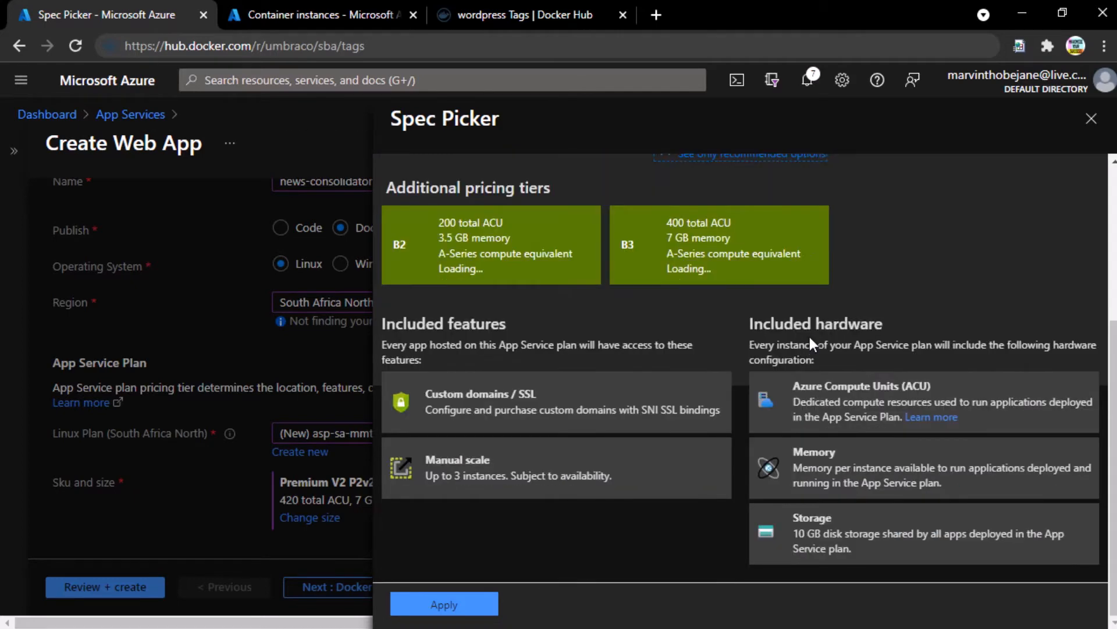
pyautogui.scroll(5, 808, 341)
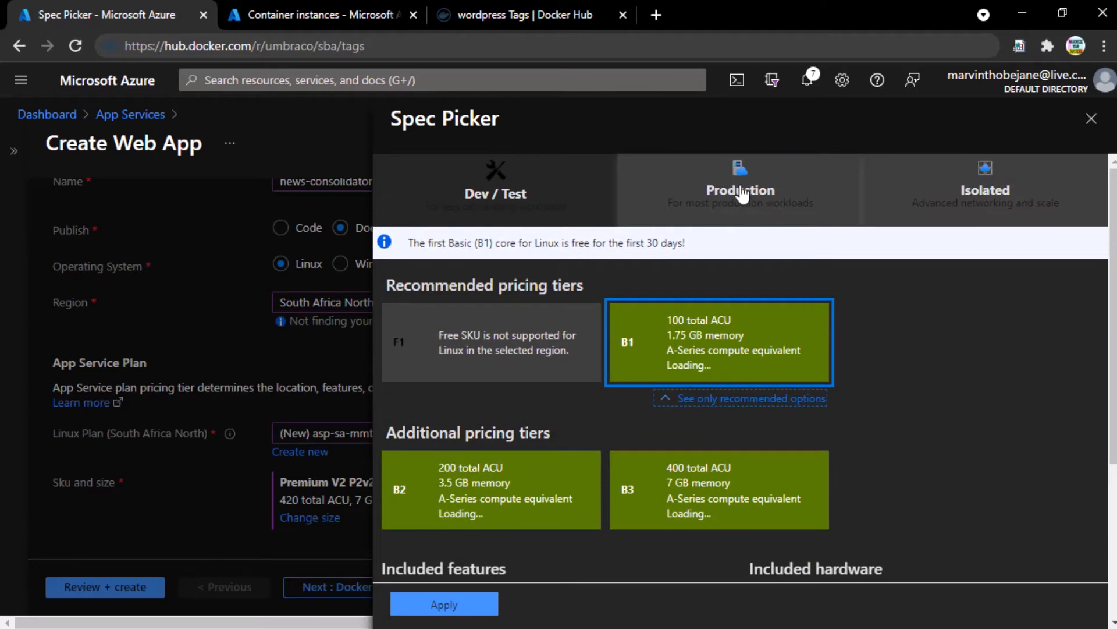
pyautogui.scroll(-2, 899, 474)
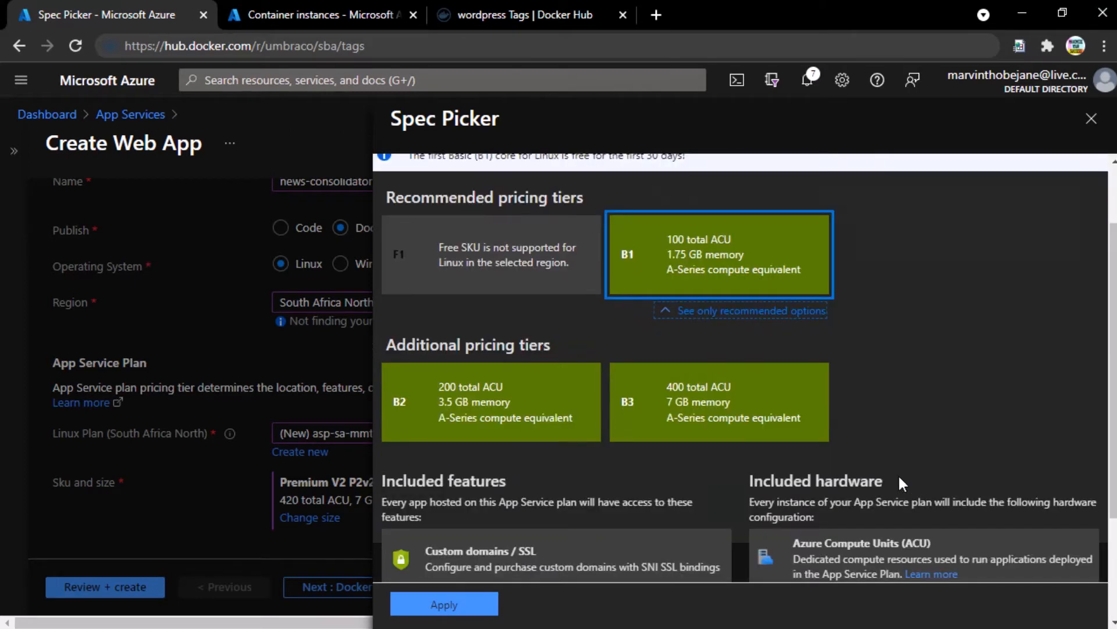
pyautogui.click(691, 417)
pyautogui.scroll(2, 908, 419)
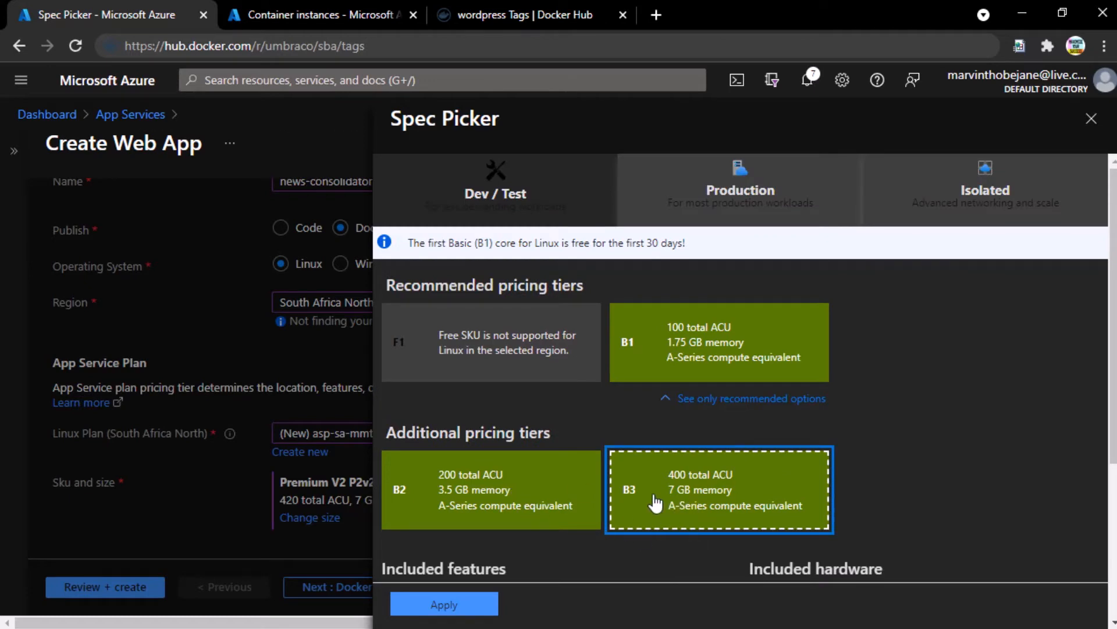
pyautogui.click(442, 604)
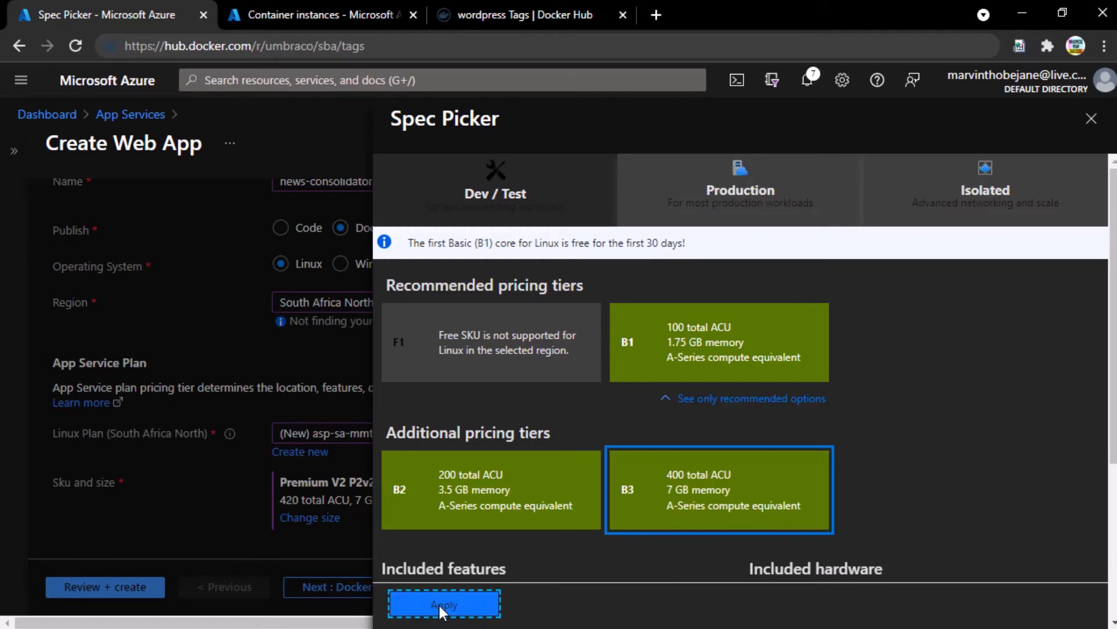
pyautogui.click(382, 587)
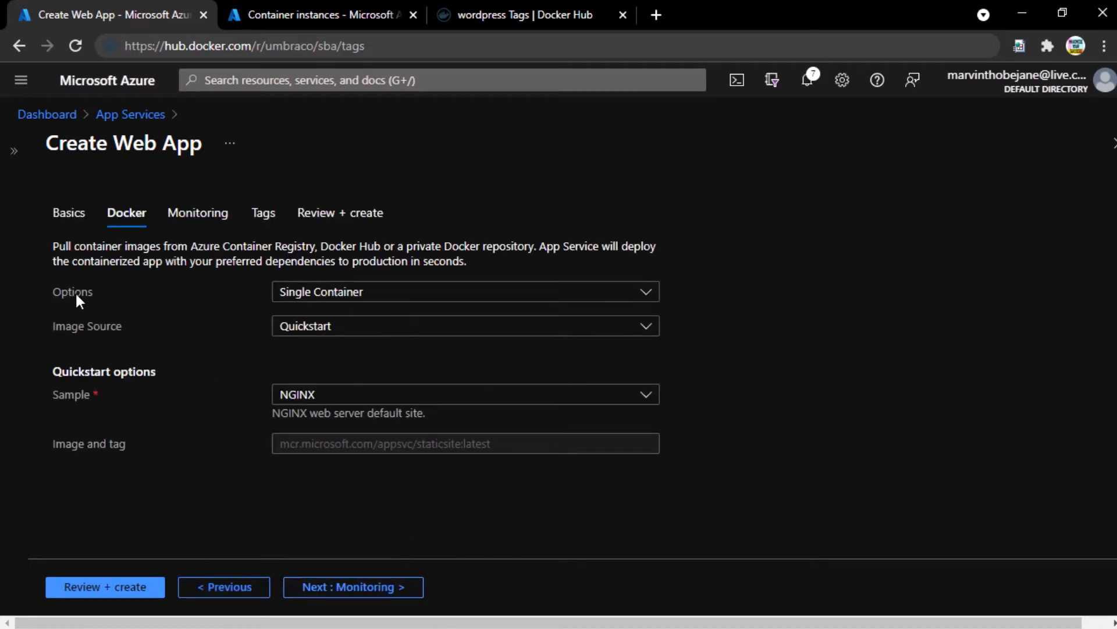
# - Keep Single Container, set the image source to Docker Hub, and view the wordpress image tab
pyautogui.click(383, 299)
pyautogui.click(383, 299)
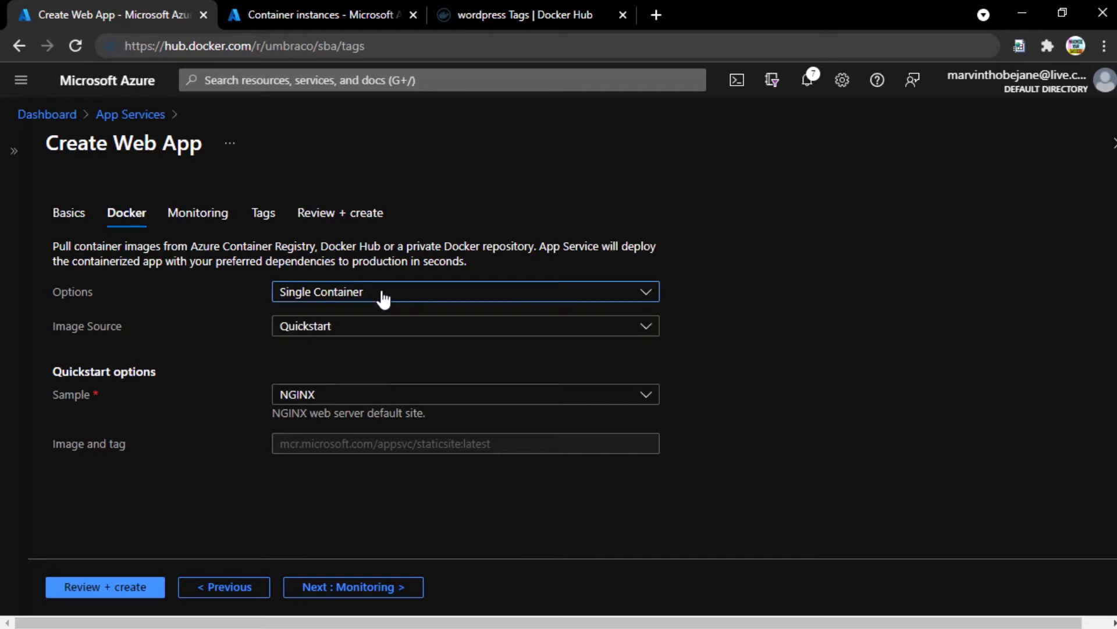
pyautogui.click(329, 329)
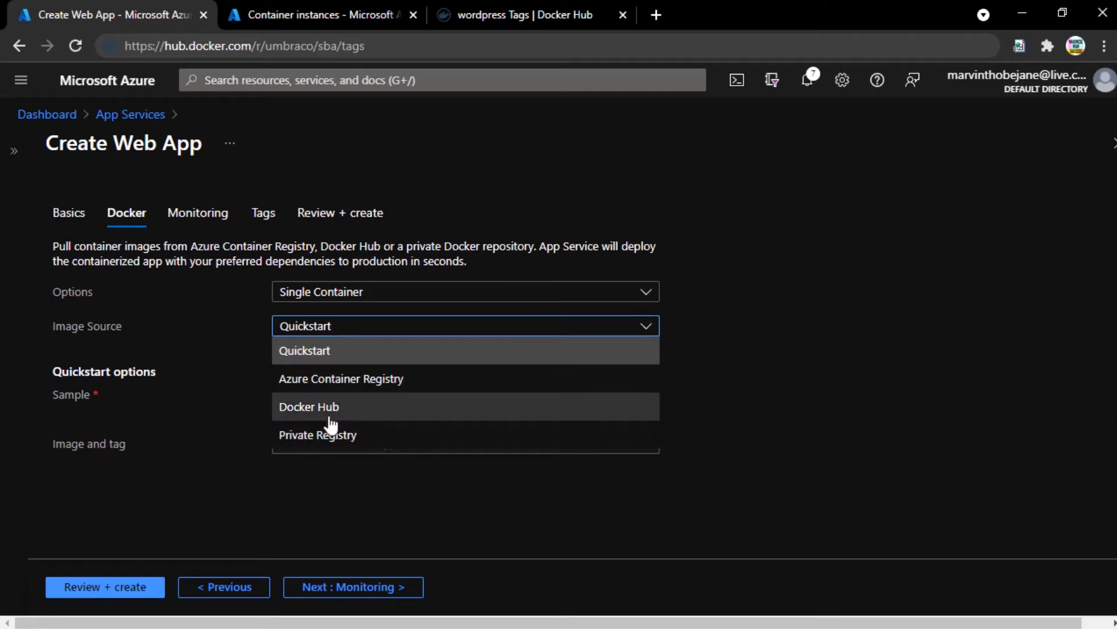
pyautogui.click(324, 410)
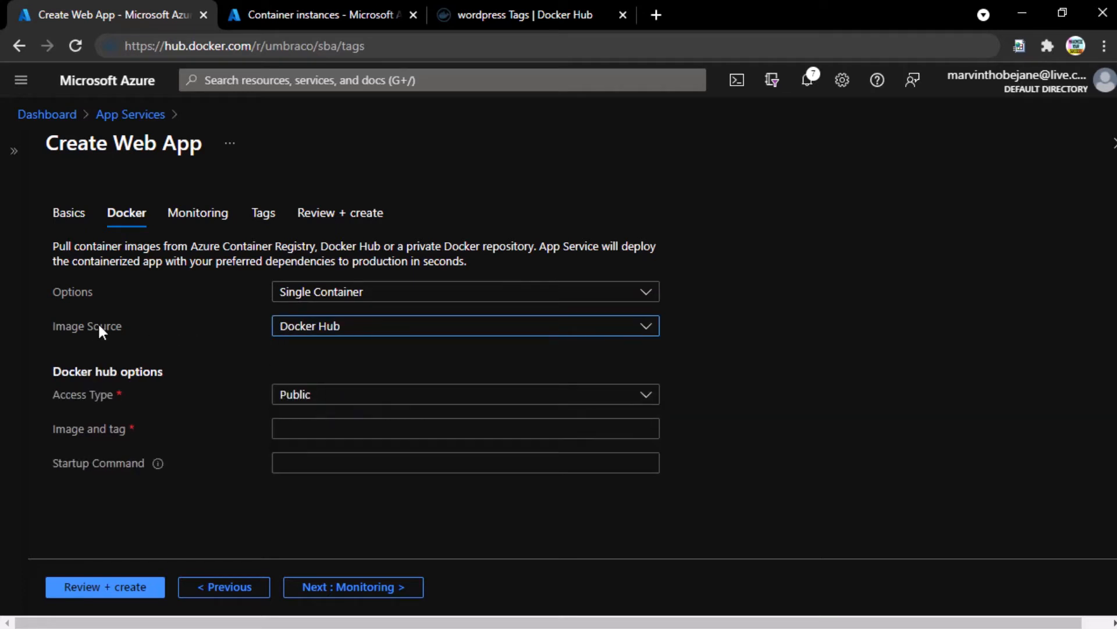
pyautogui.click(511, 5)
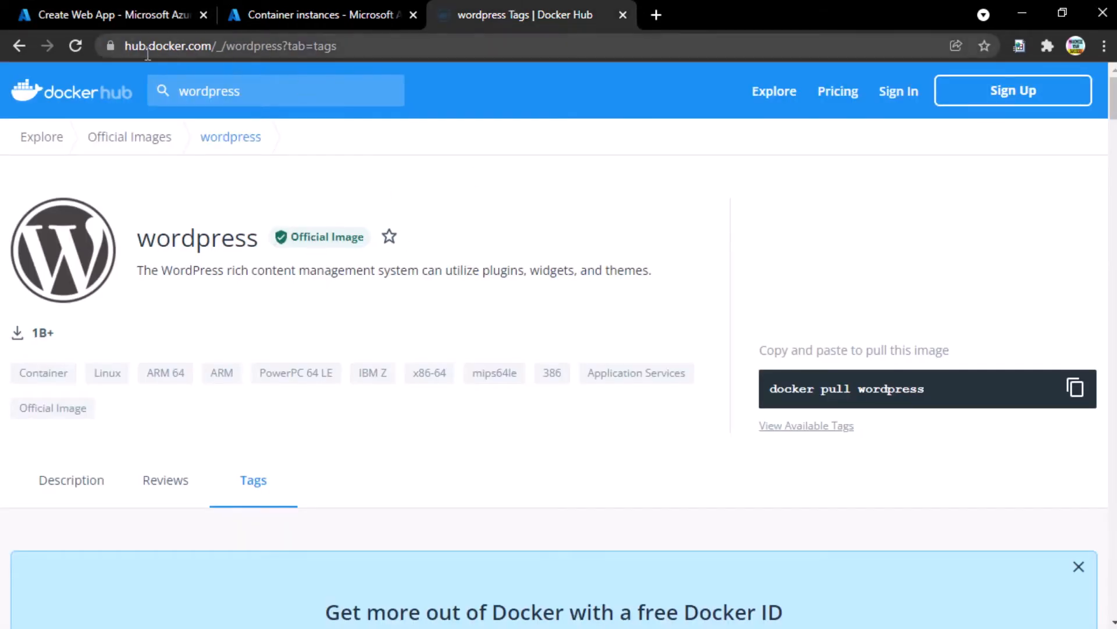
# - Copy the wordpress image name on Docker Hub and confirm latest is its newest tag
pyautogui.click(82, 16)
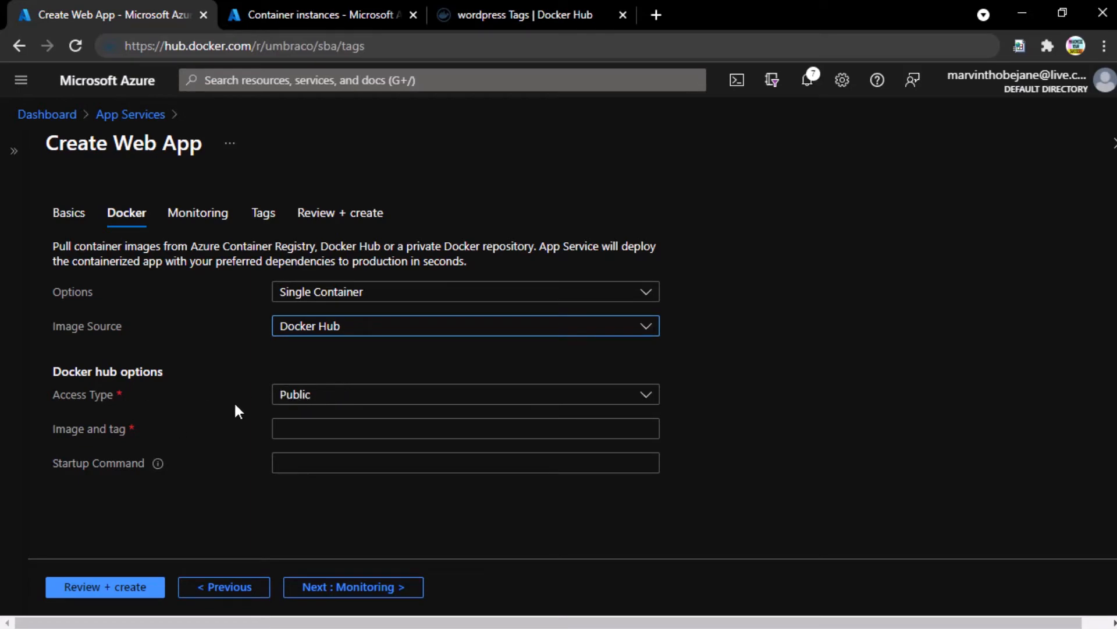
pyautogui.click(372, 430)
pyautogui.click(525, 7)
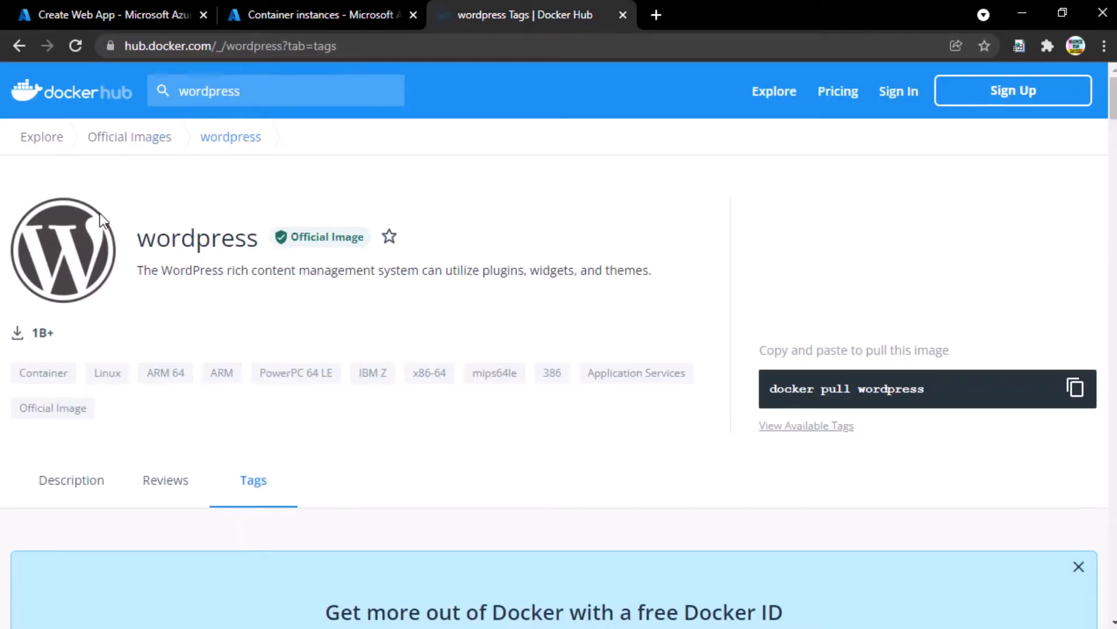
pyautogui.doubleClick(204, 244)
pyautogui.hotkey('ctrl', 'c')
pyautogui.scroll(-4, 341, 448)
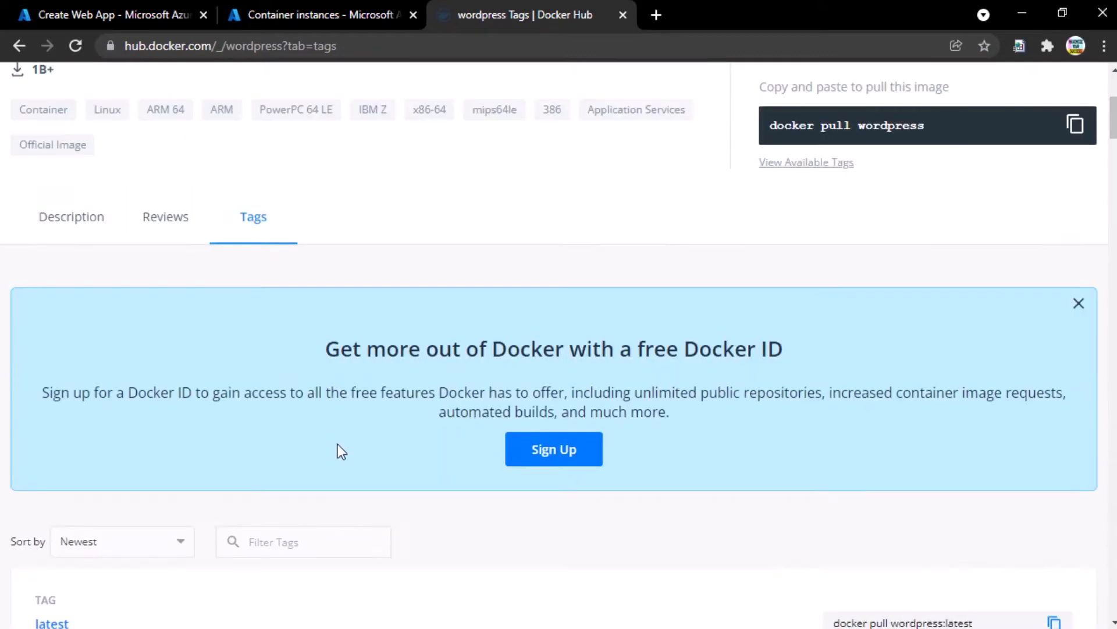
pyautogui.scroll(-4, 338, 445)
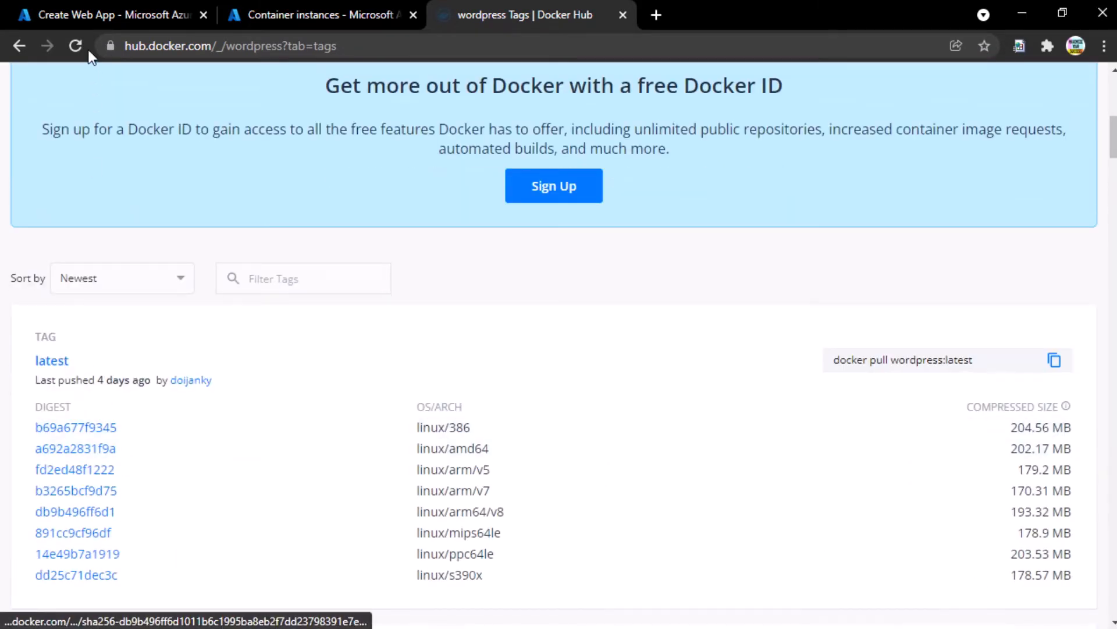
# - Set the web app image to wordpress:latest with no startup command, then continue to Monitoring
pyautogui.click(116, 6)
pyautogui.hotkey('ctrl', 'v')
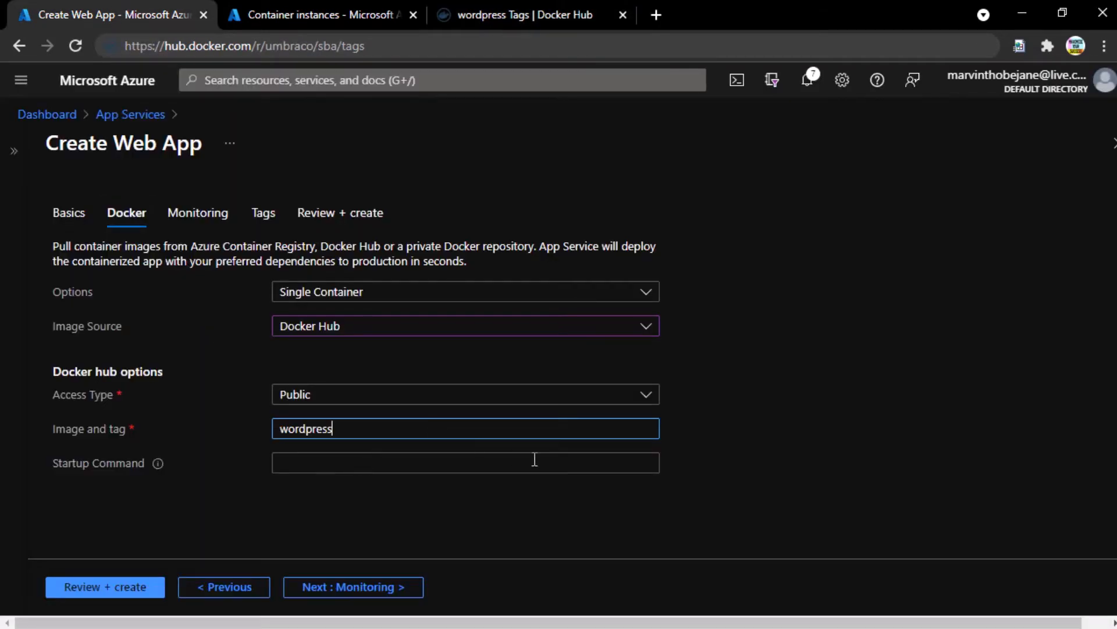
pyautogui.write(':latest')
pyautogui.click(360, 462)
pyautogui.click(369, 588)
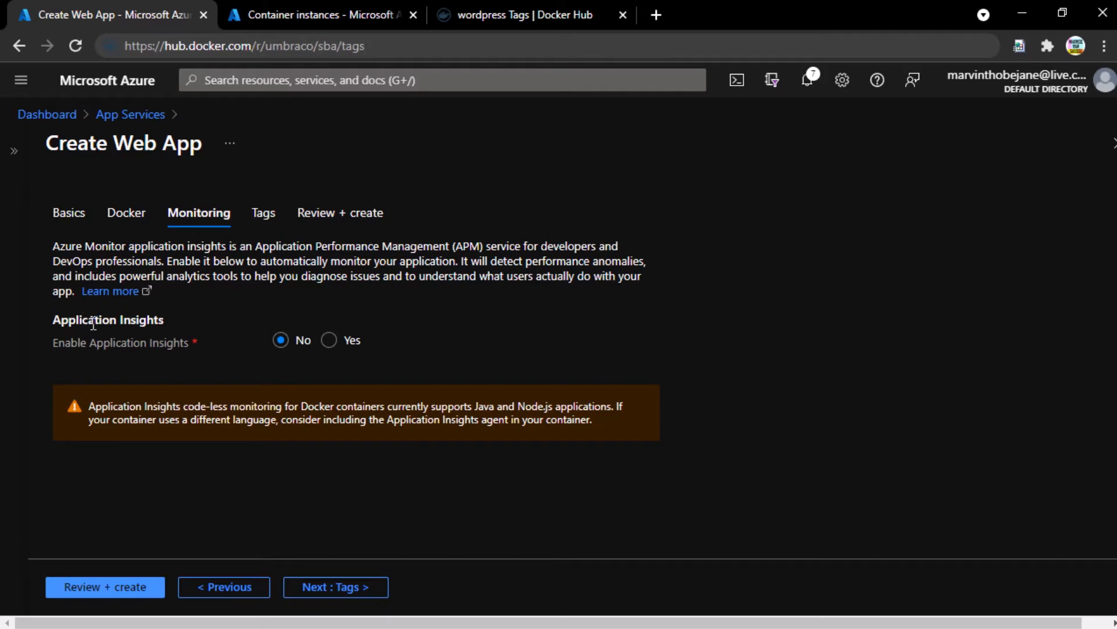
# - Keep Application Insights at No and no tags, then review and create news-consolidator
pyautogui.moveTo(94, 320); pyautogui.dragTo(140, 323)
pyautogui.click(140, 323)
pyautogui.click(348, 587)
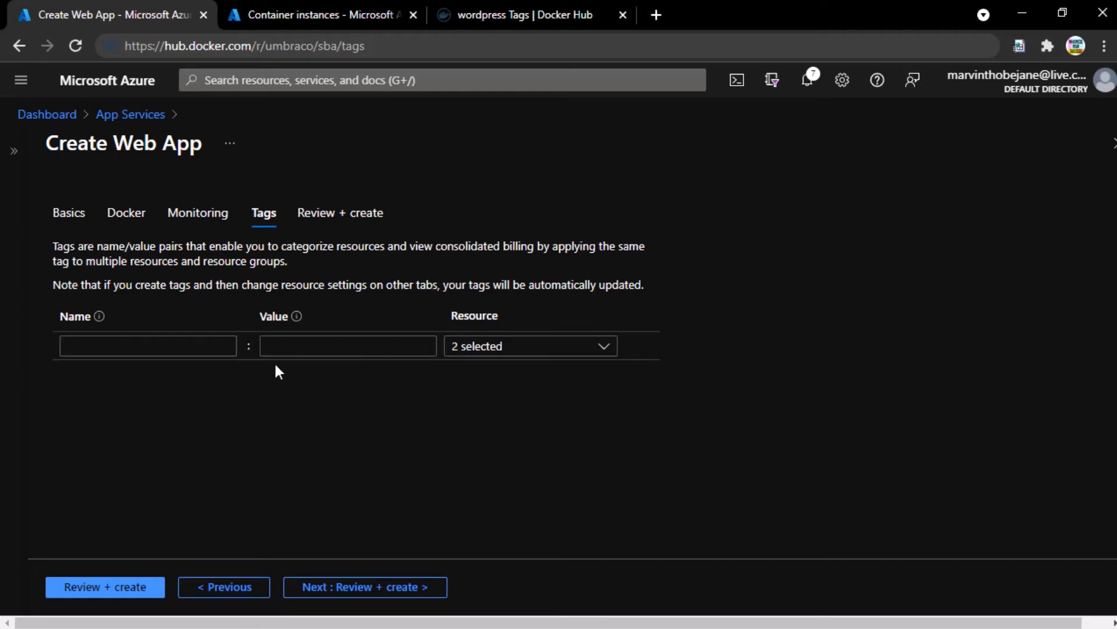
pyautogui.click(366, 588)
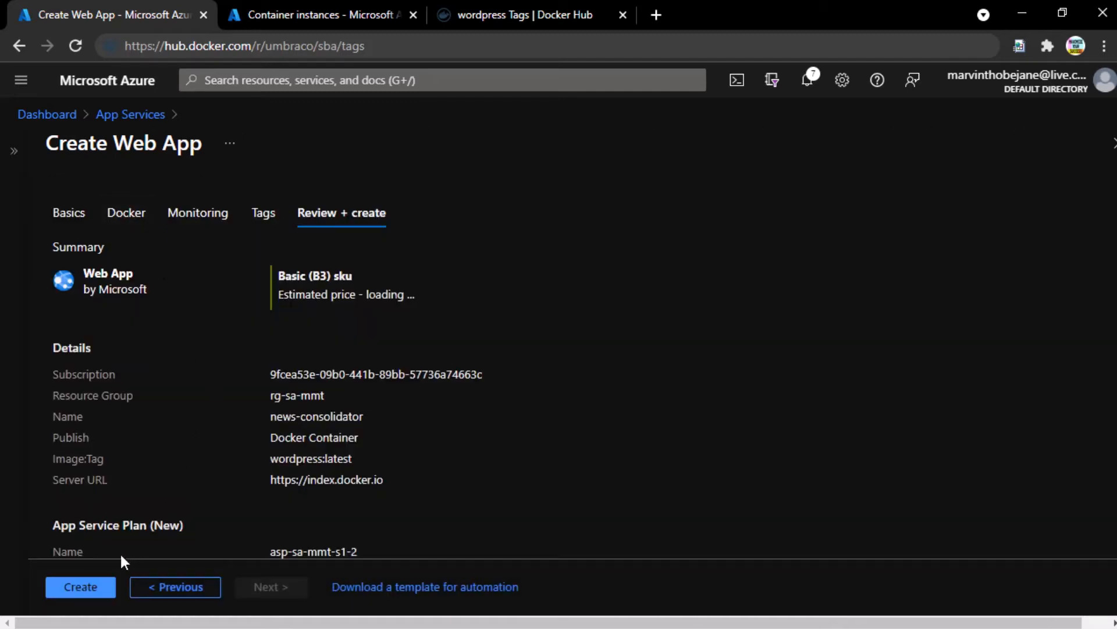
pyautogui.click(93, 579)
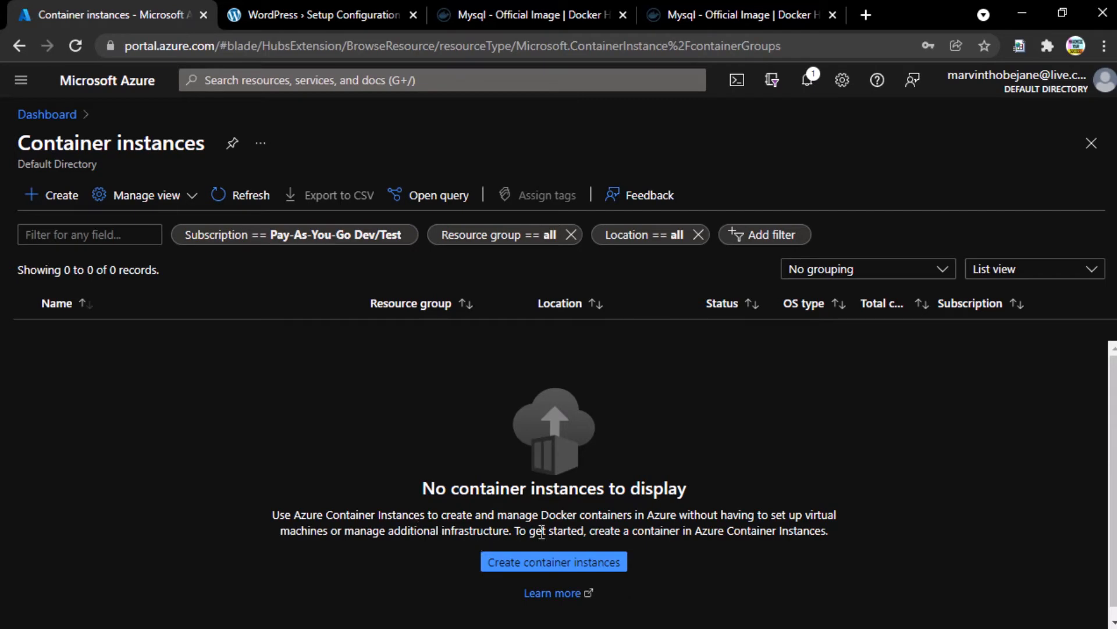
# - Search for Container instances and start creating a new container instance
pyautogui.click(293, 76)
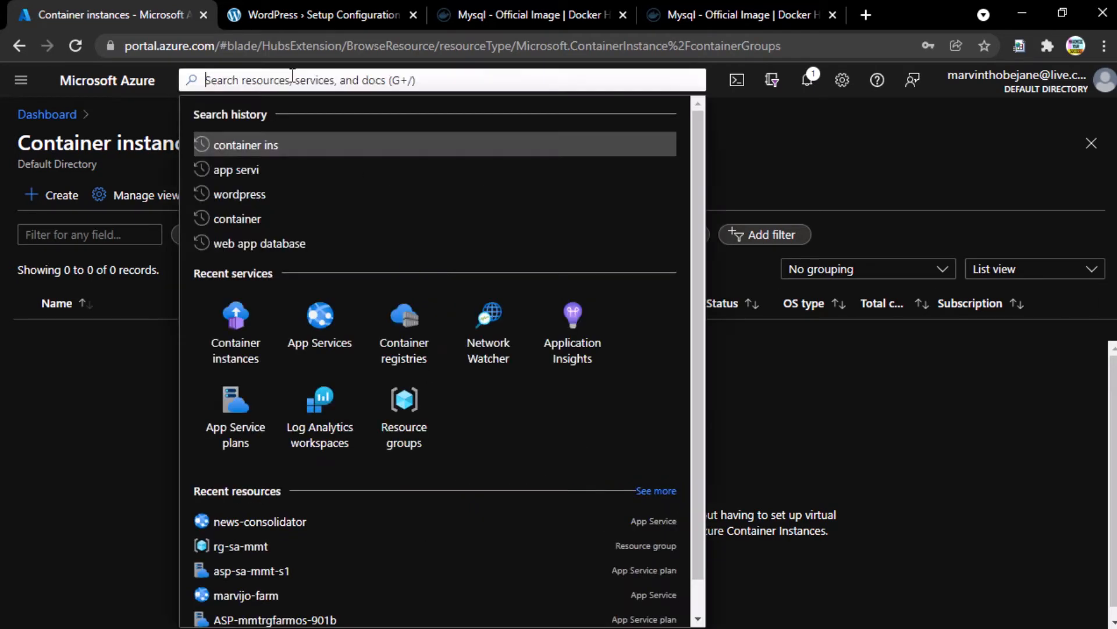
pyautogui.write('container in')
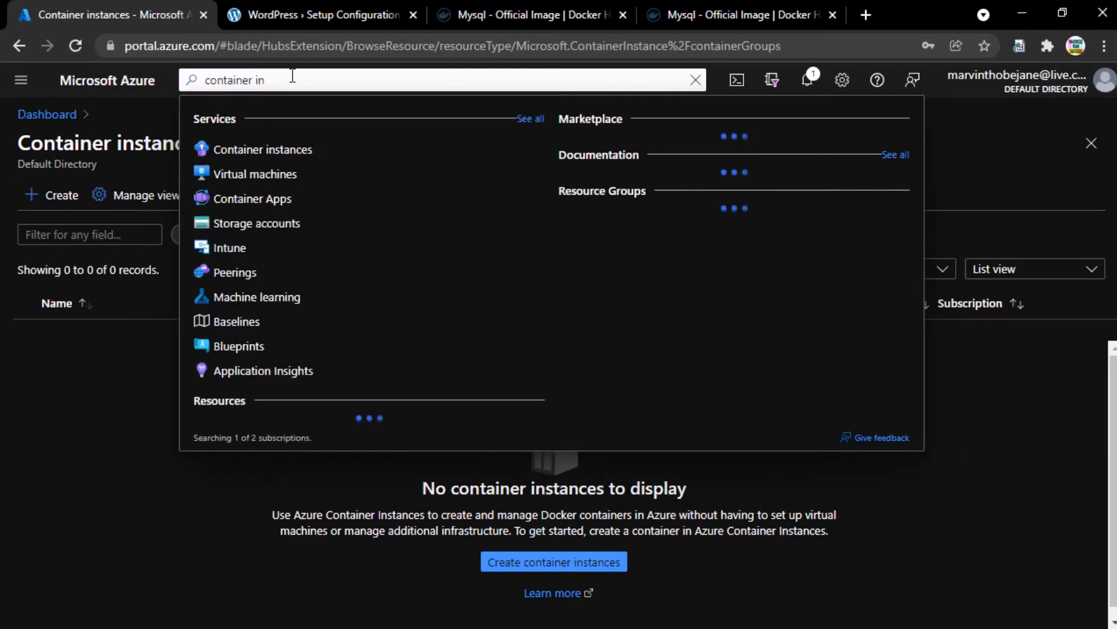
pyautogui.click(258, 153)
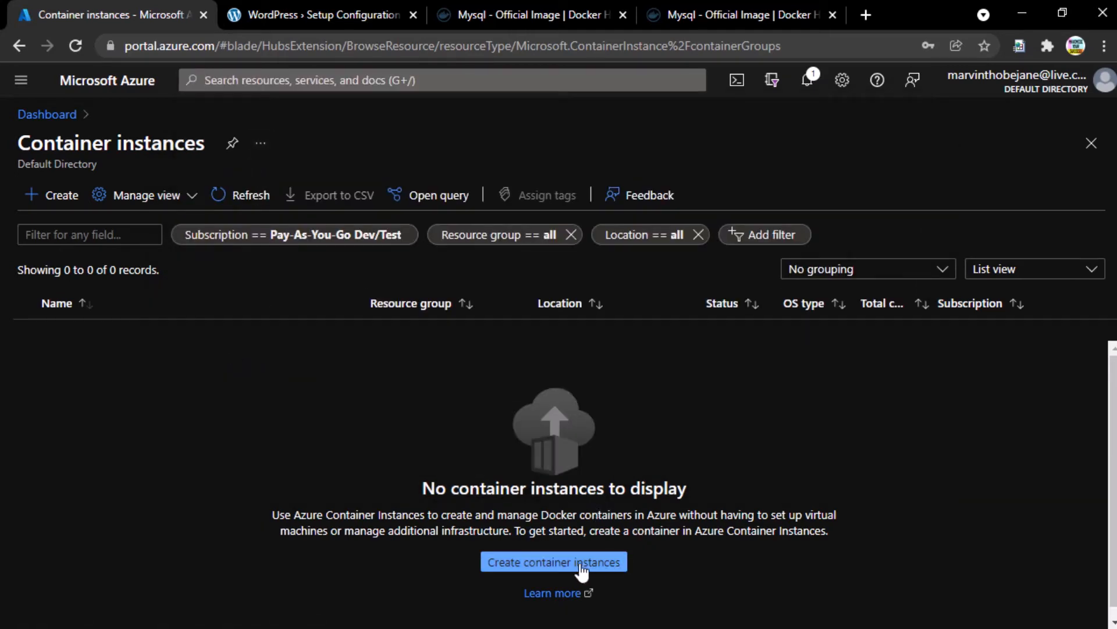
pyautogui.click(528, 560)
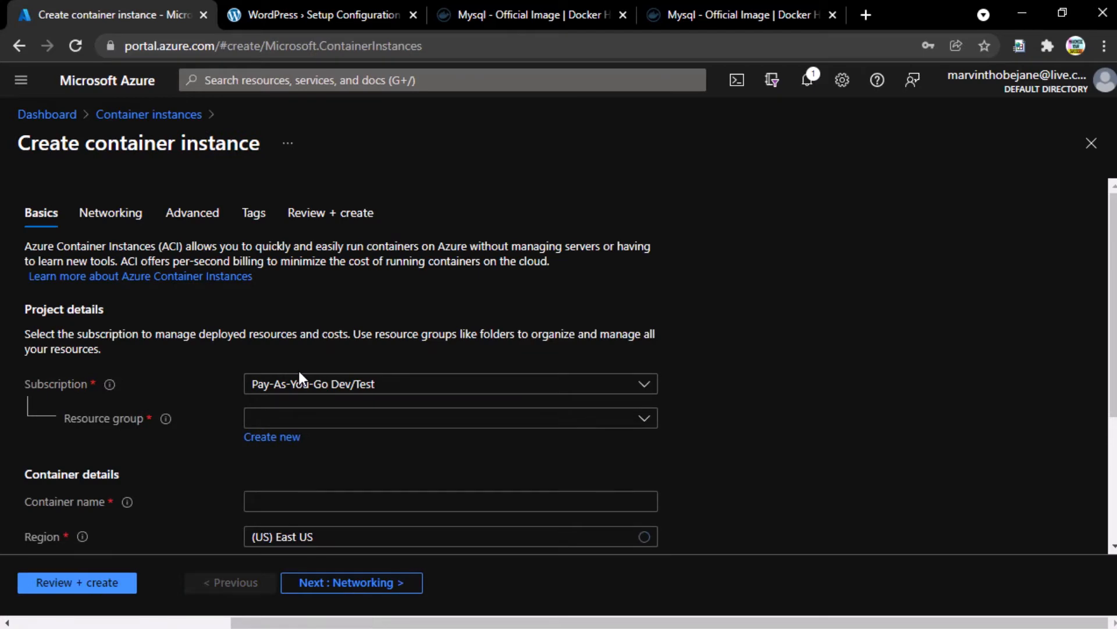
# - Place the container instance in the rg-sa-mmt resource group
pyautogui.click(319, 424)
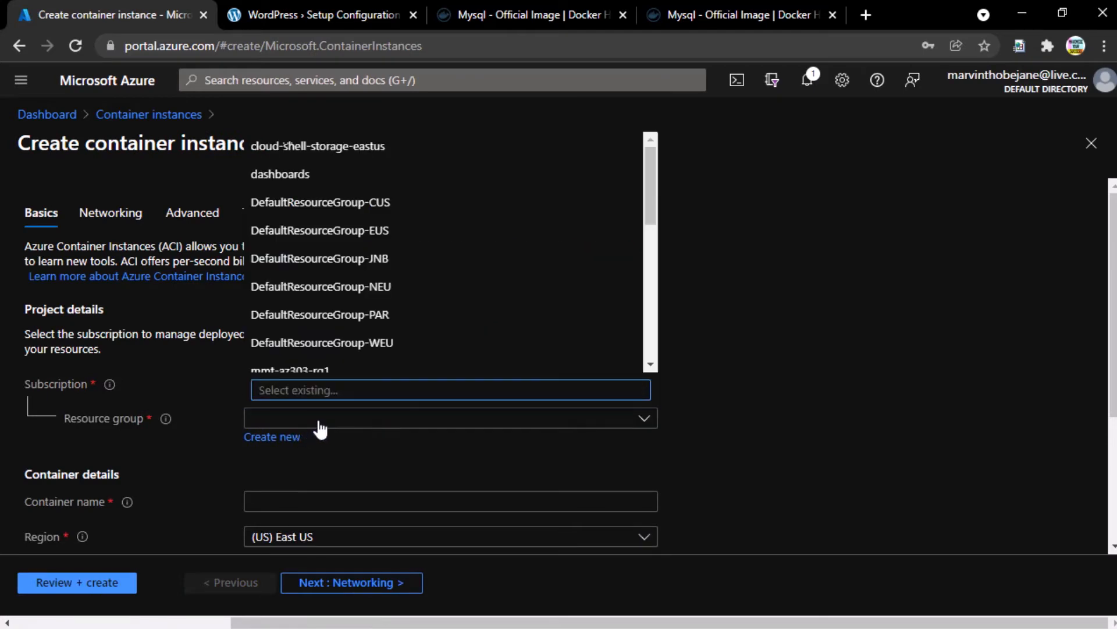
pyautogui.write('rg-sa')
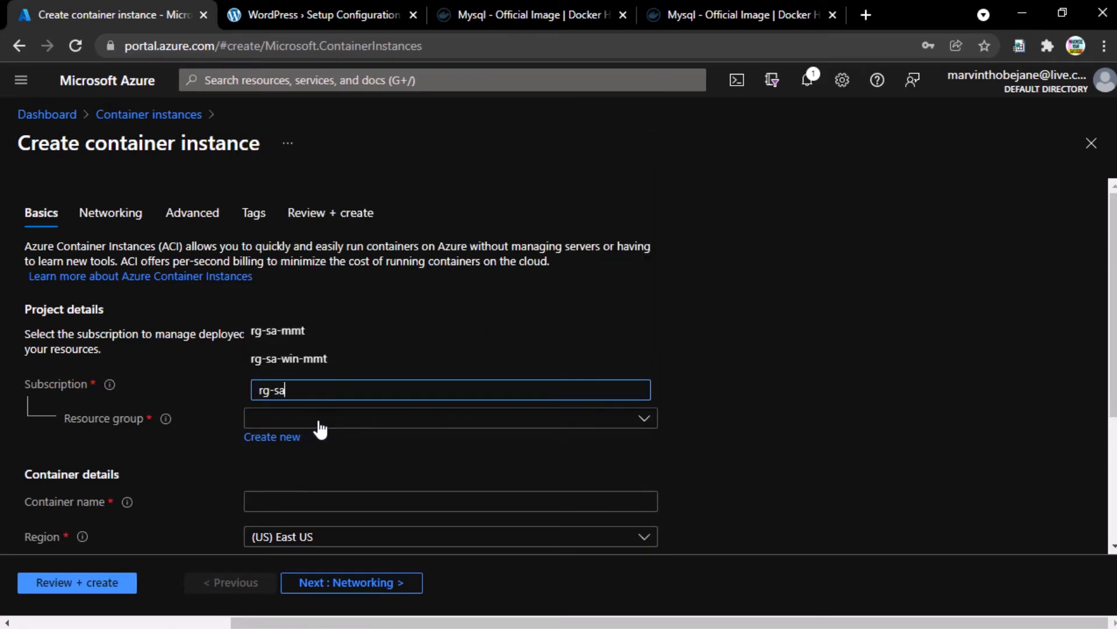
pyautogui.click(285, 333)
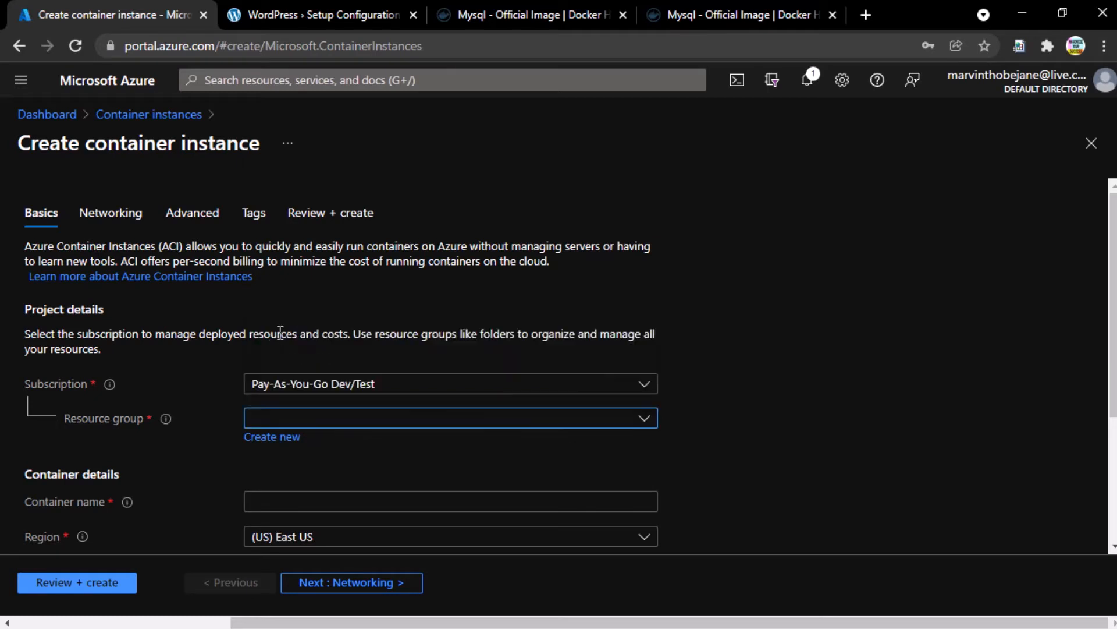
pyautogui.scroll(-3, 302, 437)
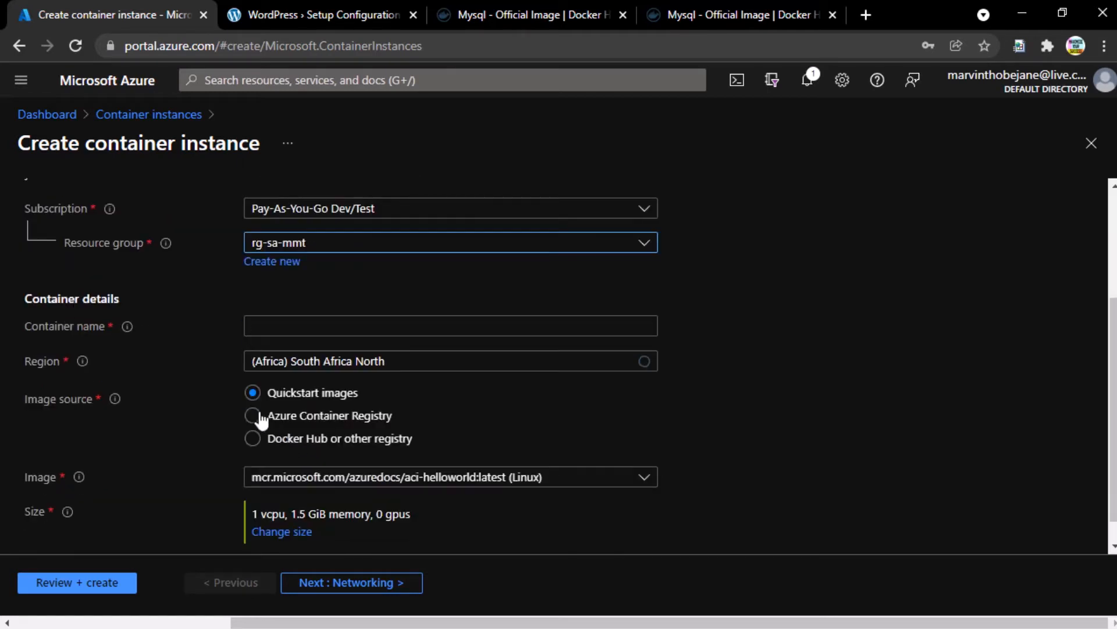
# - Name the container news-consolidator-db and use Docker Hub or other registry as image source
pyautogui.click(352, 326)
pyautogui.write('news')
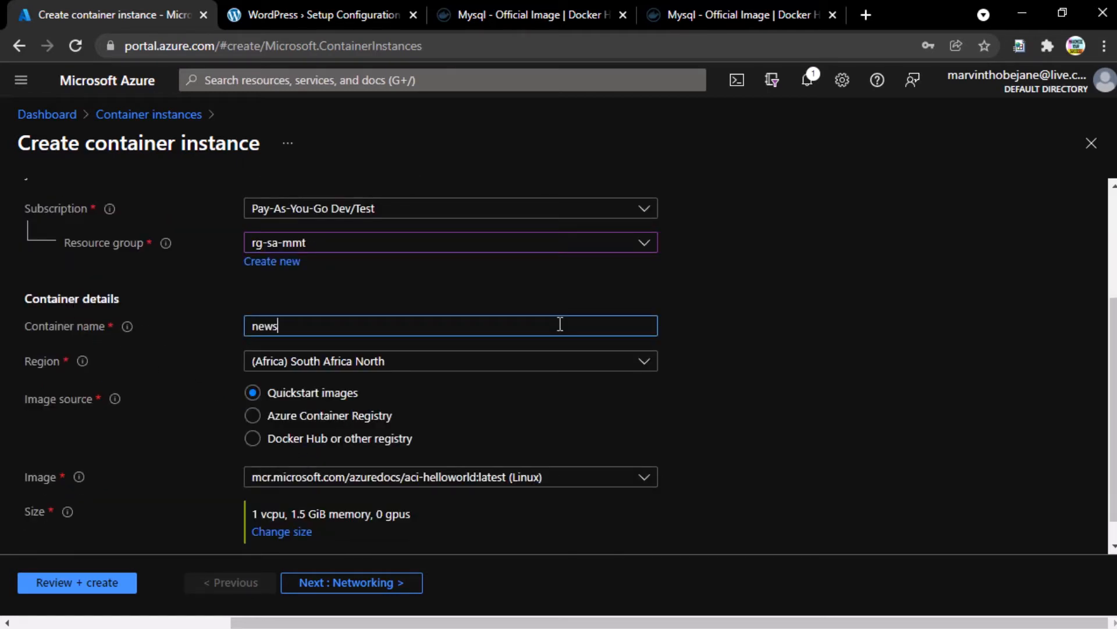
pyautogui.write('-consolid')
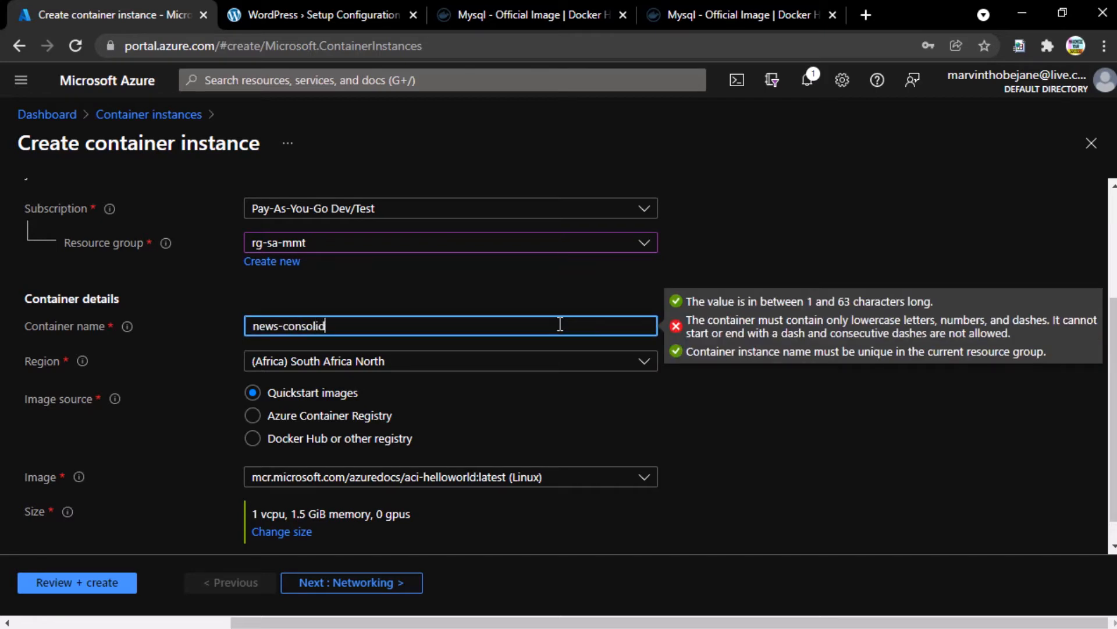
pyautogui.write('ator-db')
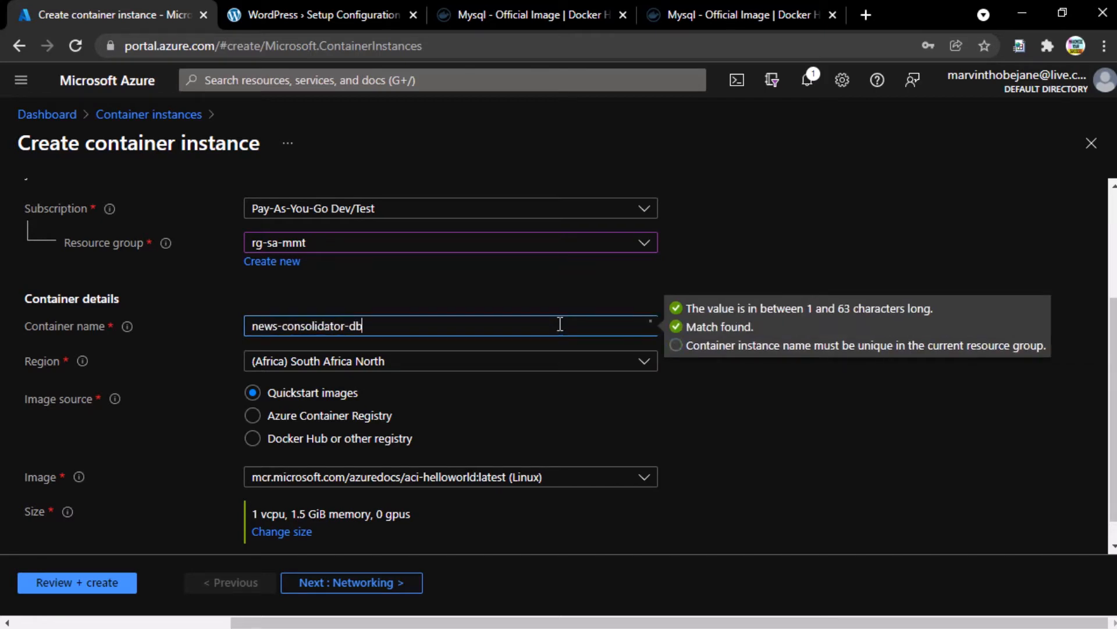
pyautogui.hotkey('ctrl', 'a')
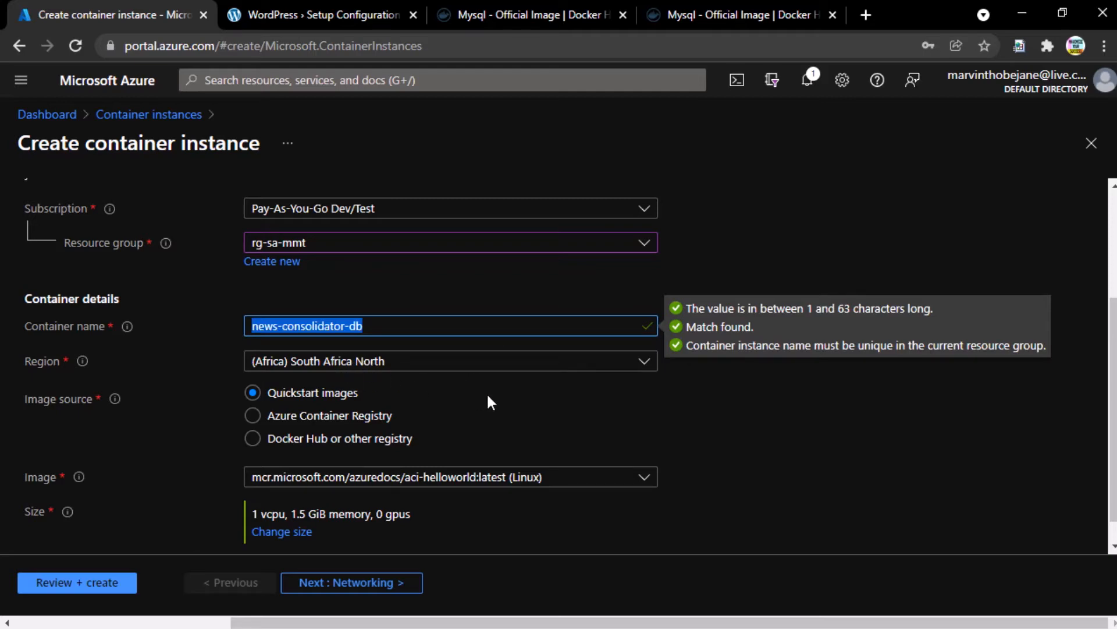
pyautogui.scroll(-1, 488, 396)
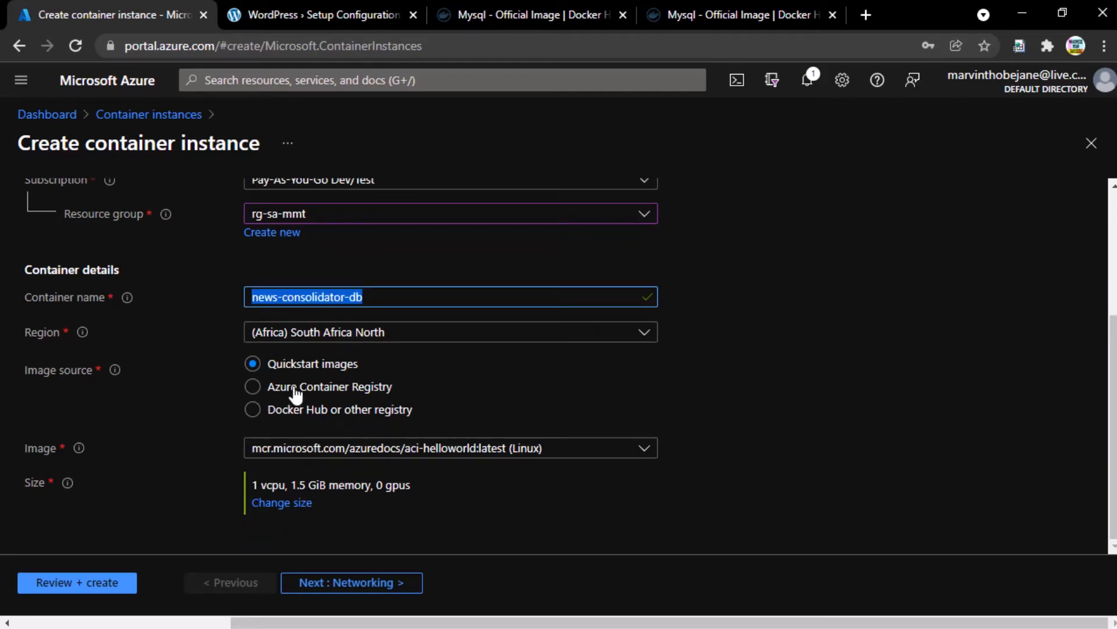
pyautogui.click(323, 416)
pyautogui.scroll(-2, 502, 414)
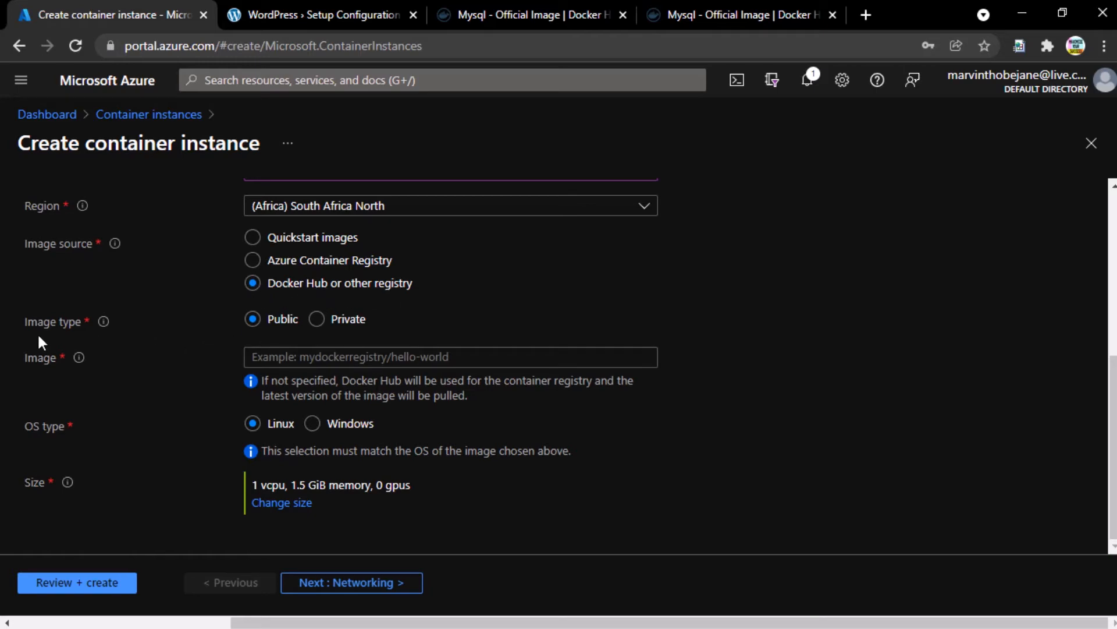
pyautogui.click(586, 352)
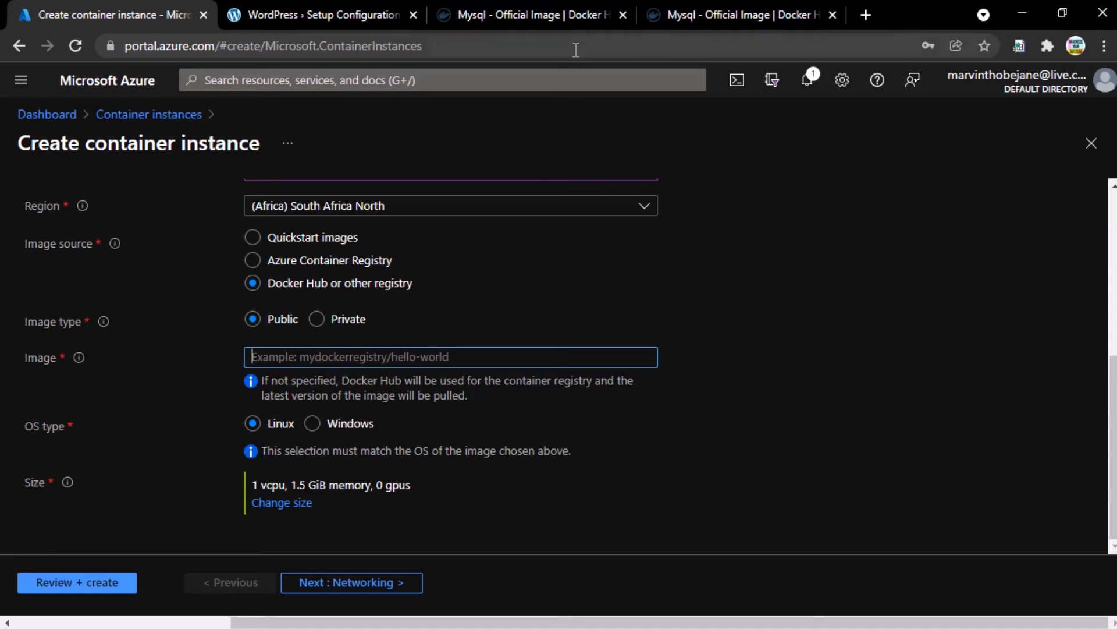
pyautogui.click(570, 7)
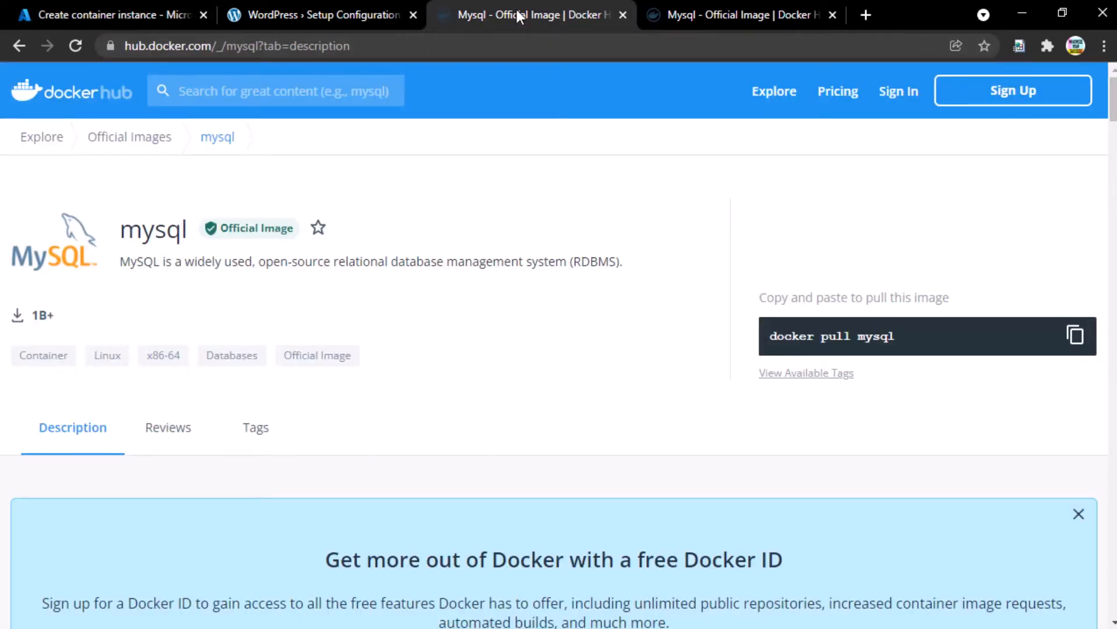
# - Copy the mysql image name, open its Tags list, and close the duplicate mysql page
pyautogui.doubleClick(150, 233)
pyautogui.hotkey('ctrl', 'c')
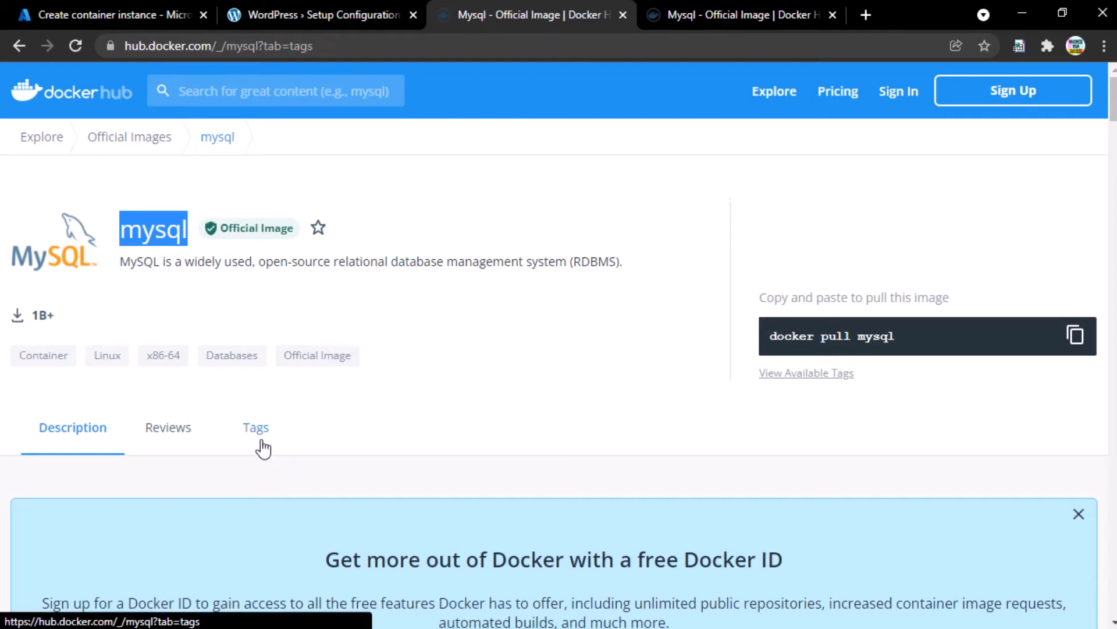
pyautogui.click(273, 442)
pyautogui.middleClick(720, 1)
pyautogui.scroll(-9, 477, 298)
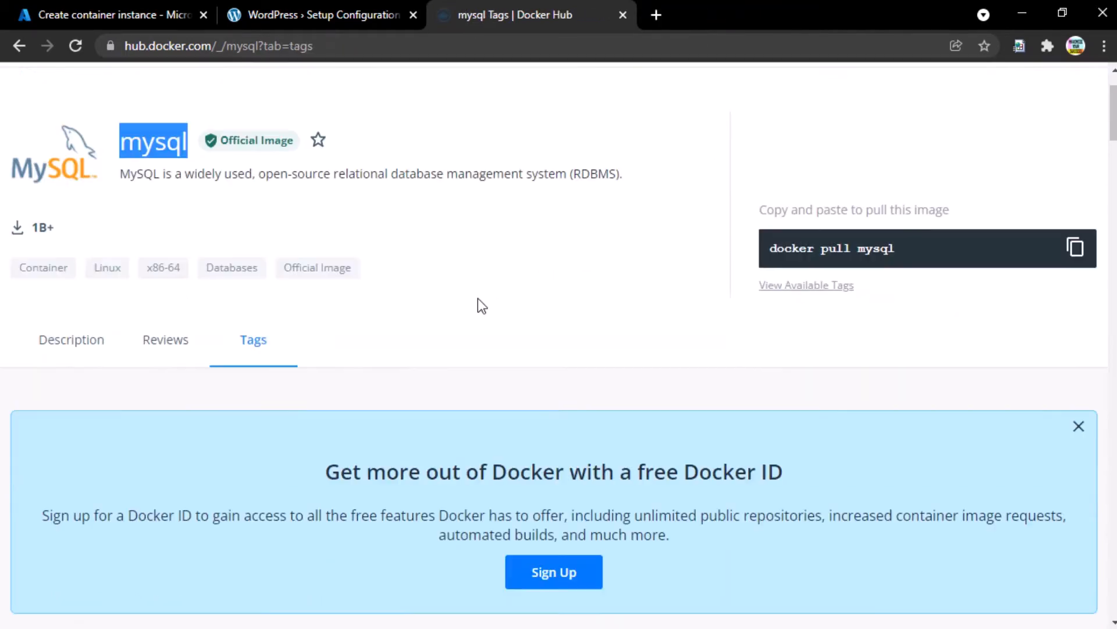
pyautogui.scroll(10, 260, 311)
# - Enter mysql:latest as the container image after checking the latest tag on Docker Hub
pyautogui.click(85, 7)
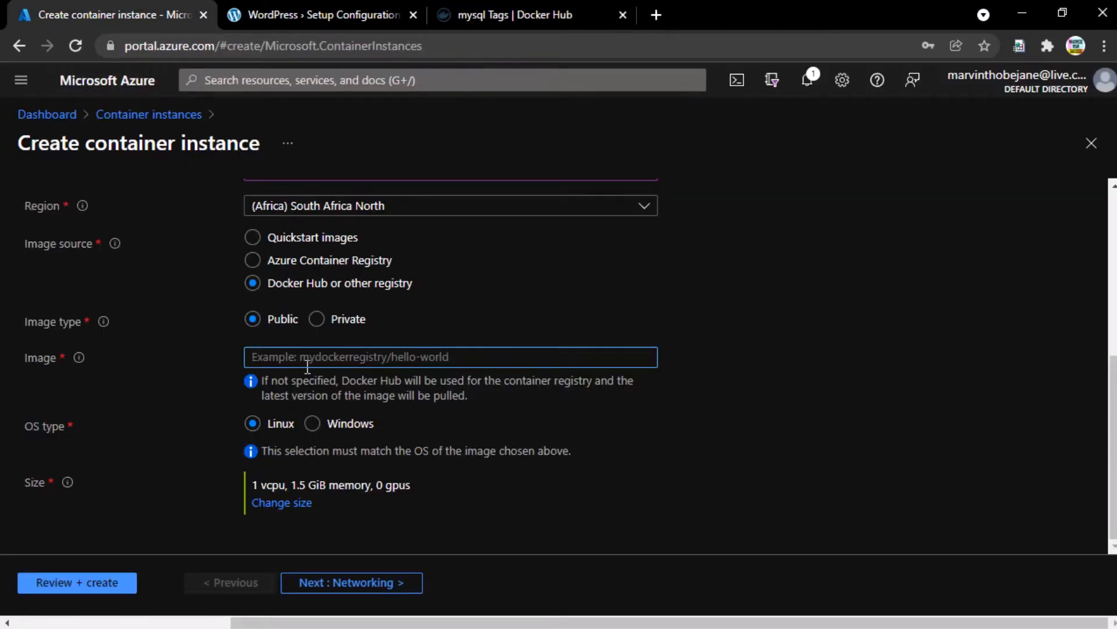
pyautogui.hotkey('ctrl', 'v')
pyautogui.write(':')
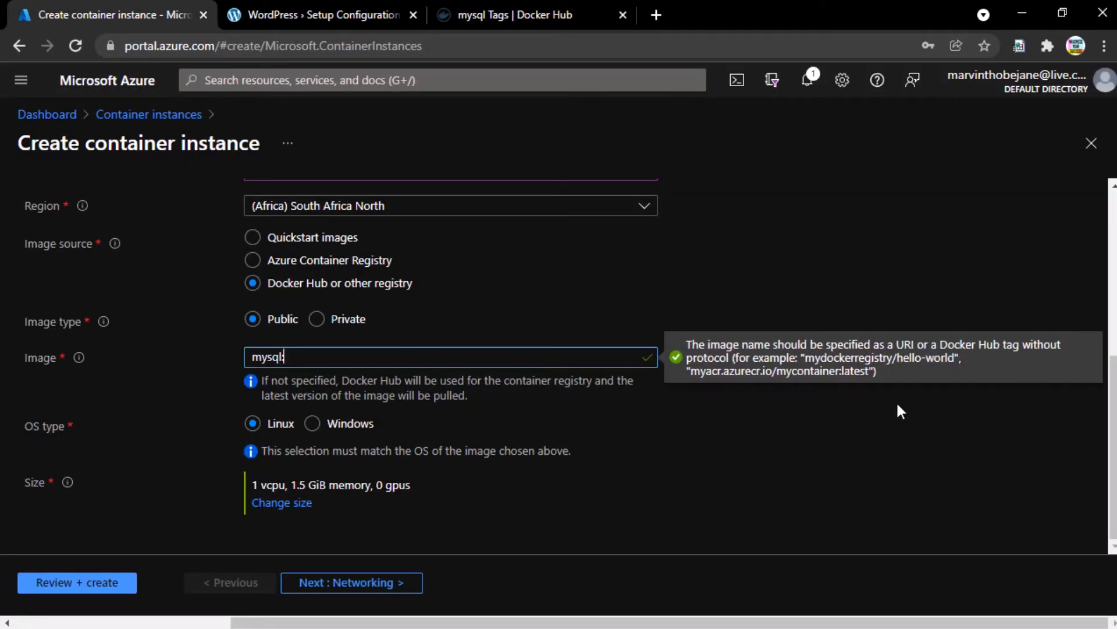
pyautogui.write('latest')
pyautogui.click(519, 7)
pyautogui.scroll(-5, 352, 547)
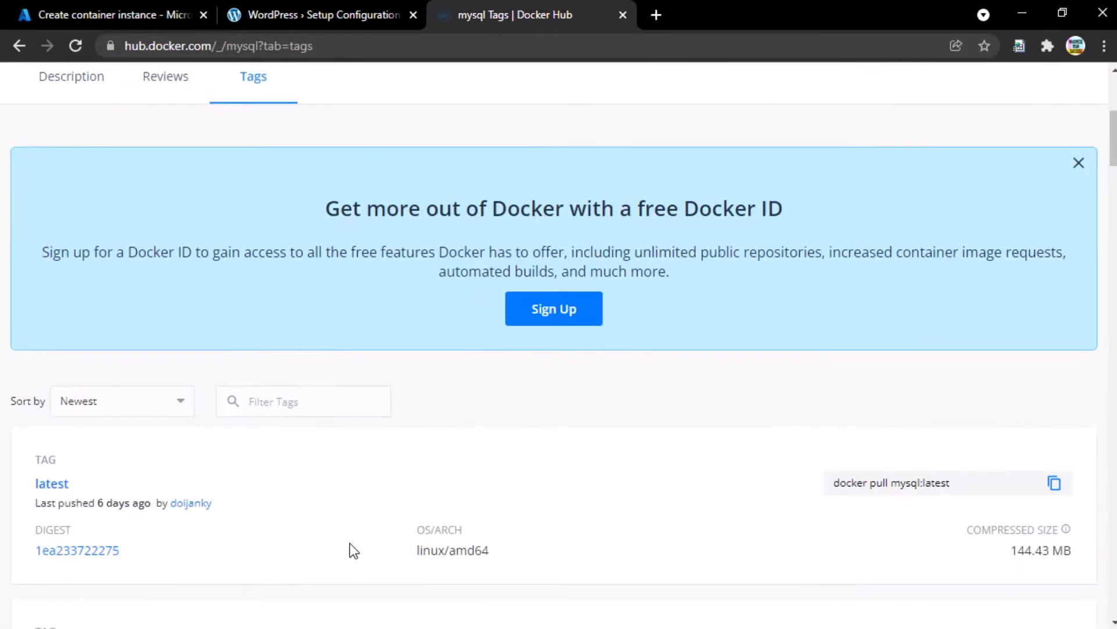
pyautogui.scroll(-3, 352, 547)
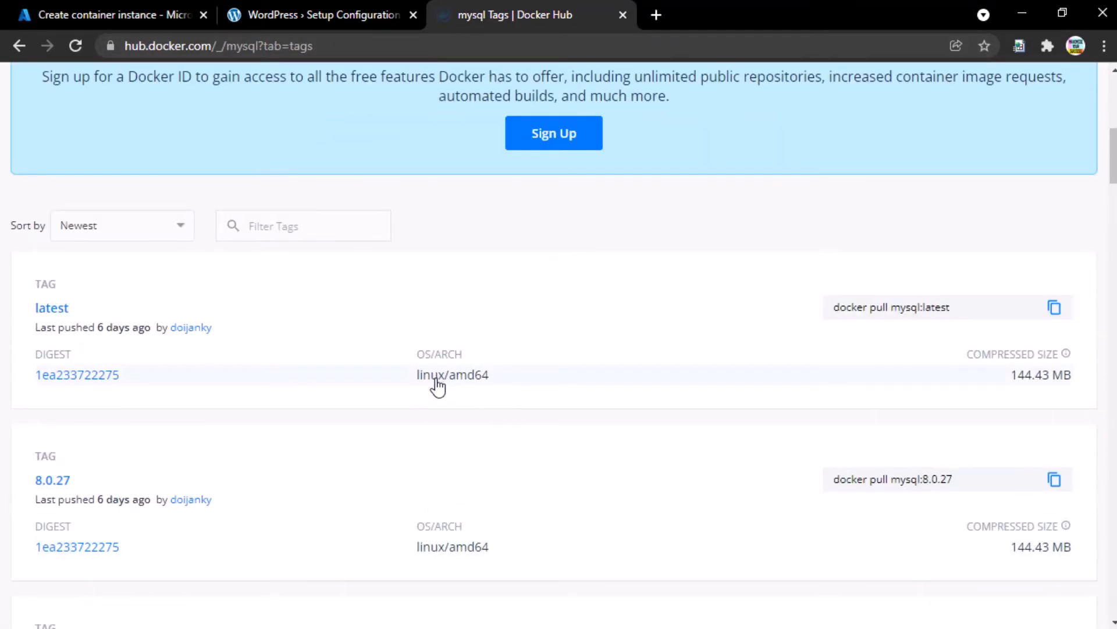
pyautogui.click(112, 14)
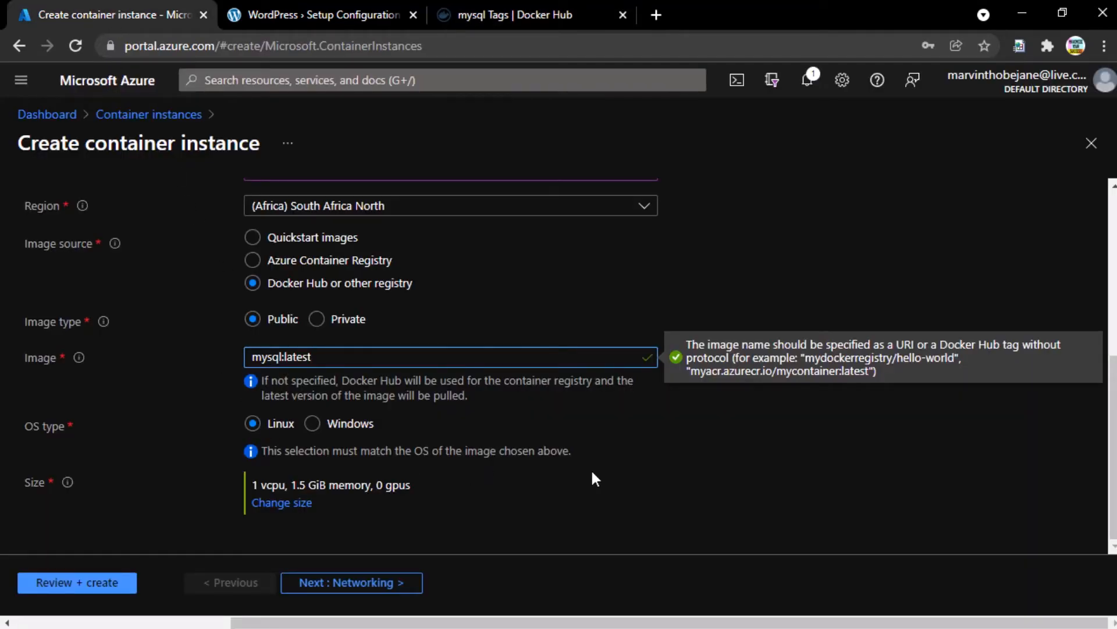
pyautogui.click(284, 504)
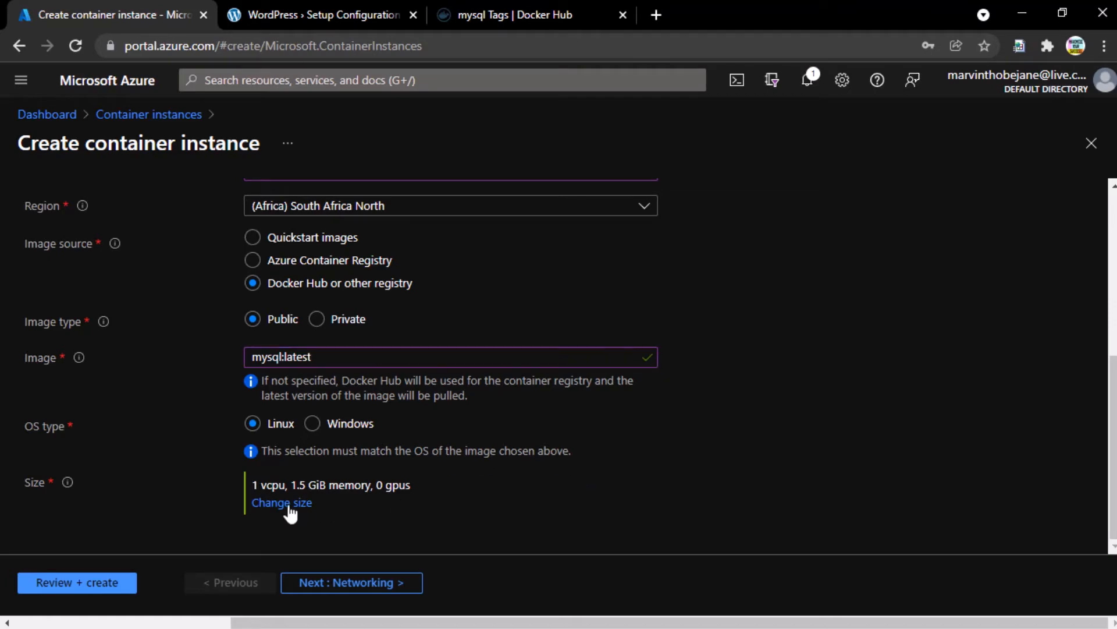
# - Change the container size to 4 GiB memory with 1 CPU core
pyautogui.doubleClick(905, 359)
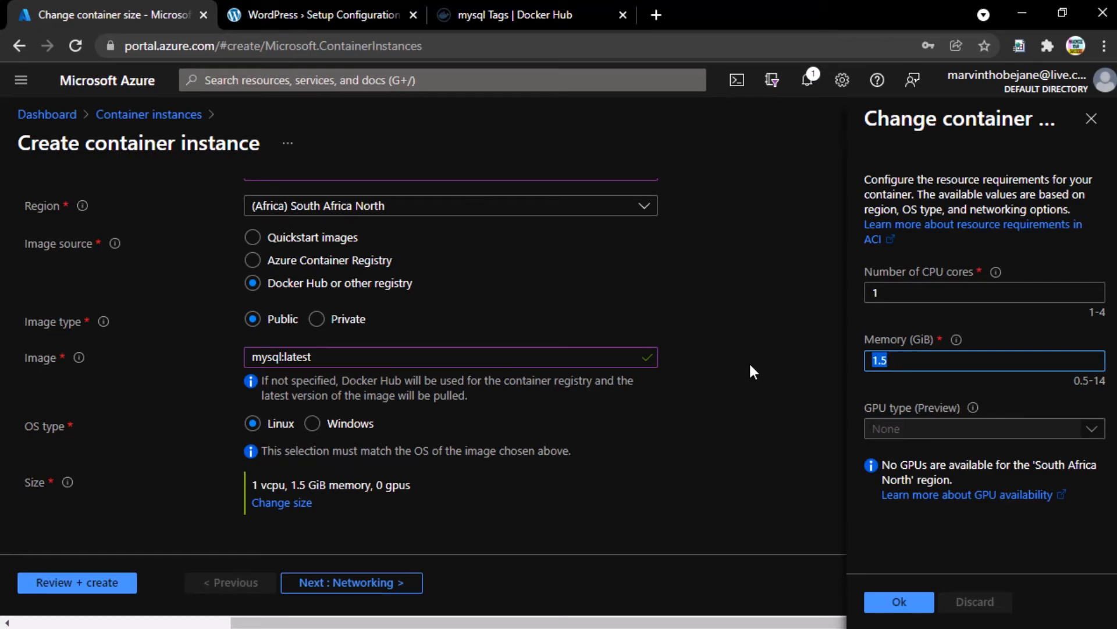
pyautogui.write('4')
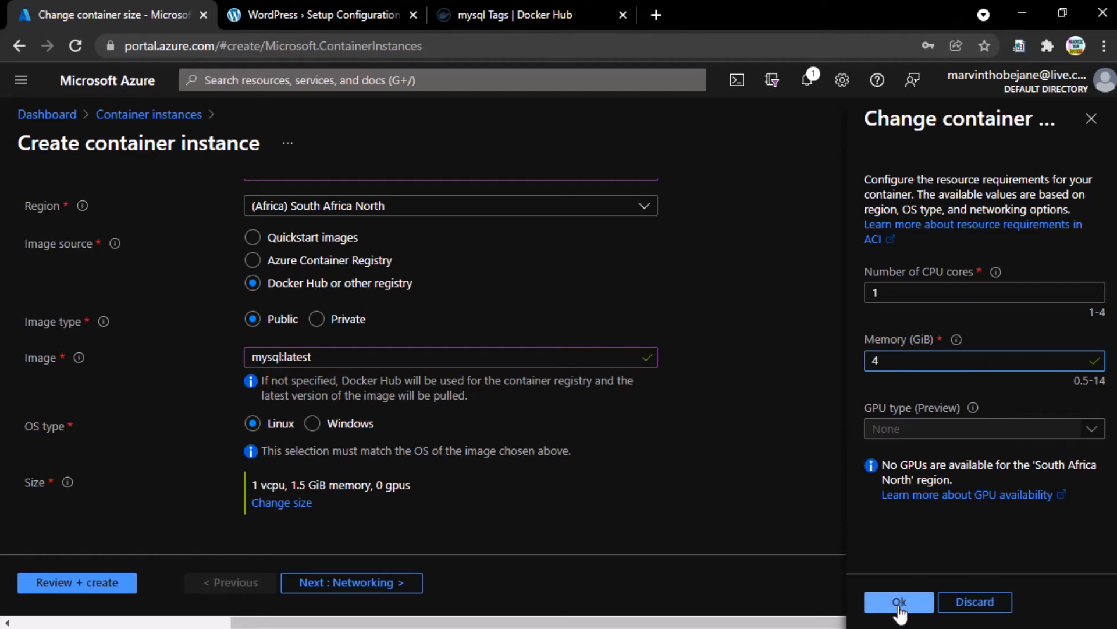
pyautogui.hotkey('shift', 'Tab')
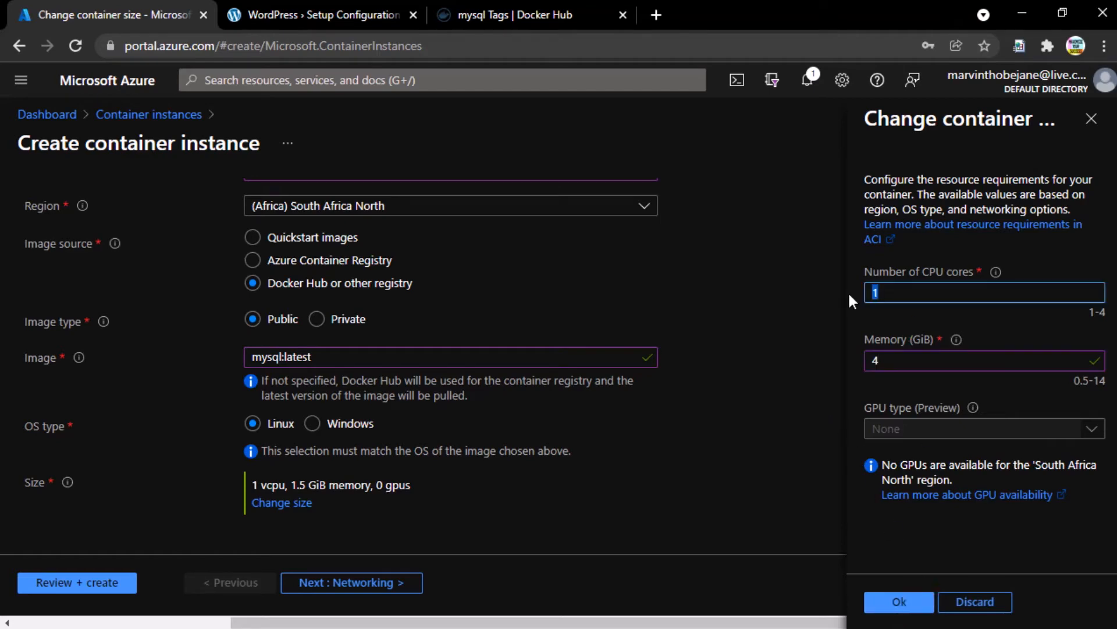
pyautogui.click(919, 289)
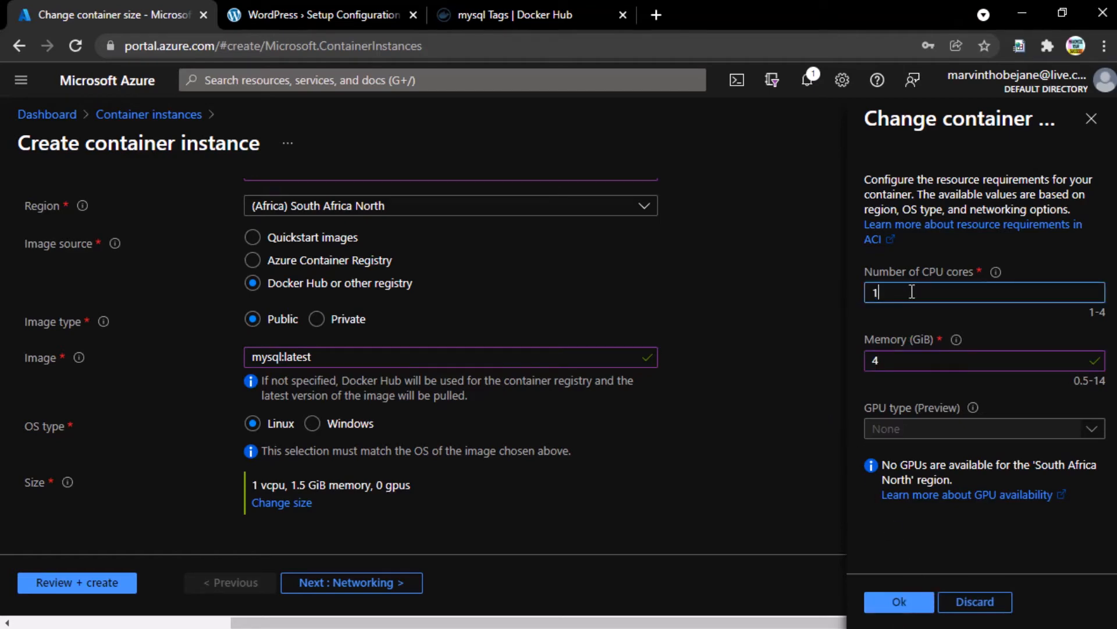
pyautogui.click(895, 604)
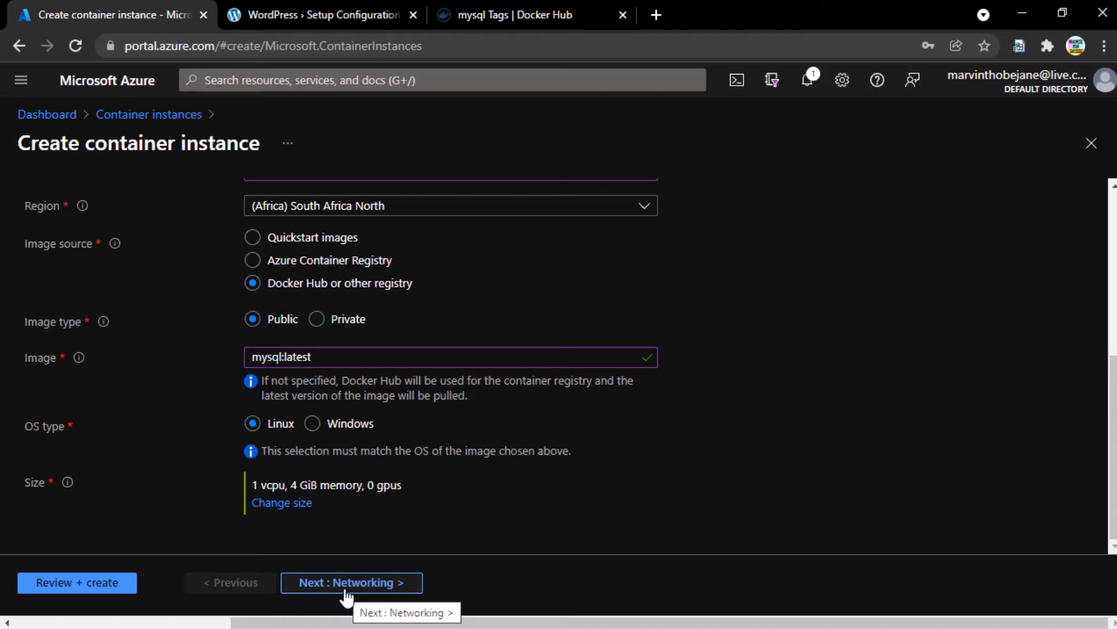
# - Keep the mysql:latest image and go to Networking, leaving Public with port 80 TCP
pyautogui.tripleClick(261, 357)
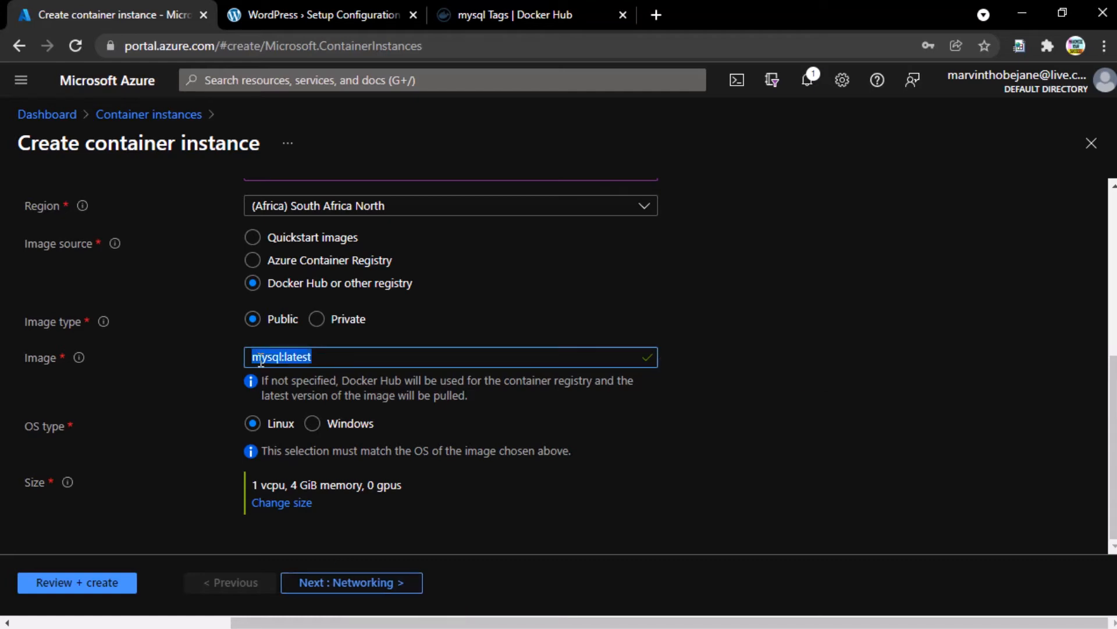
pyautogui.click(261, 357)
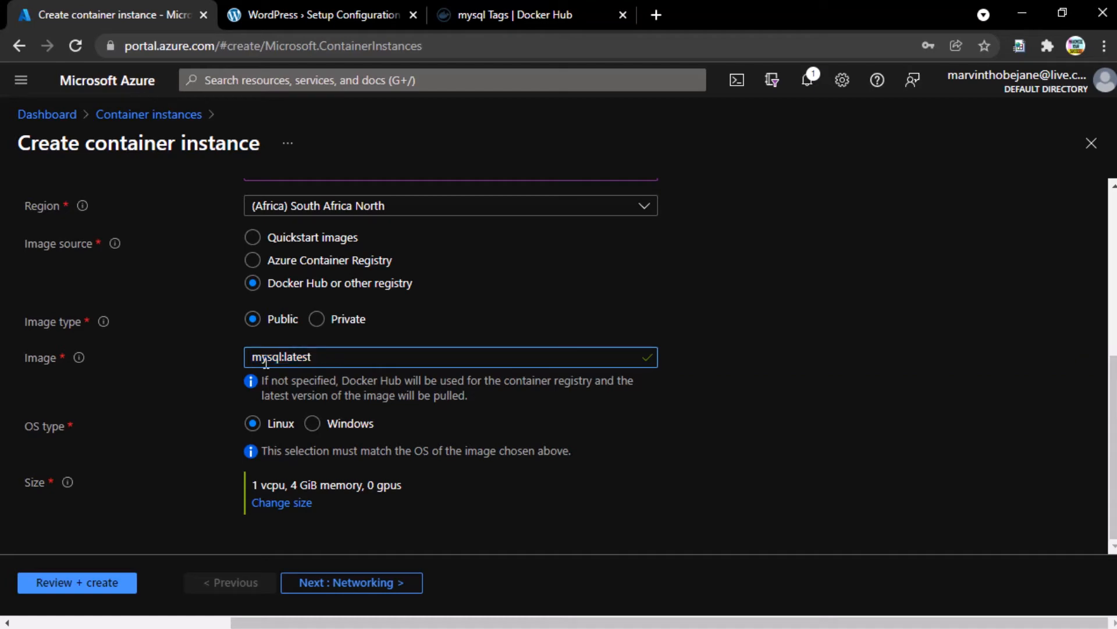
pyautogui.click(326, 583)
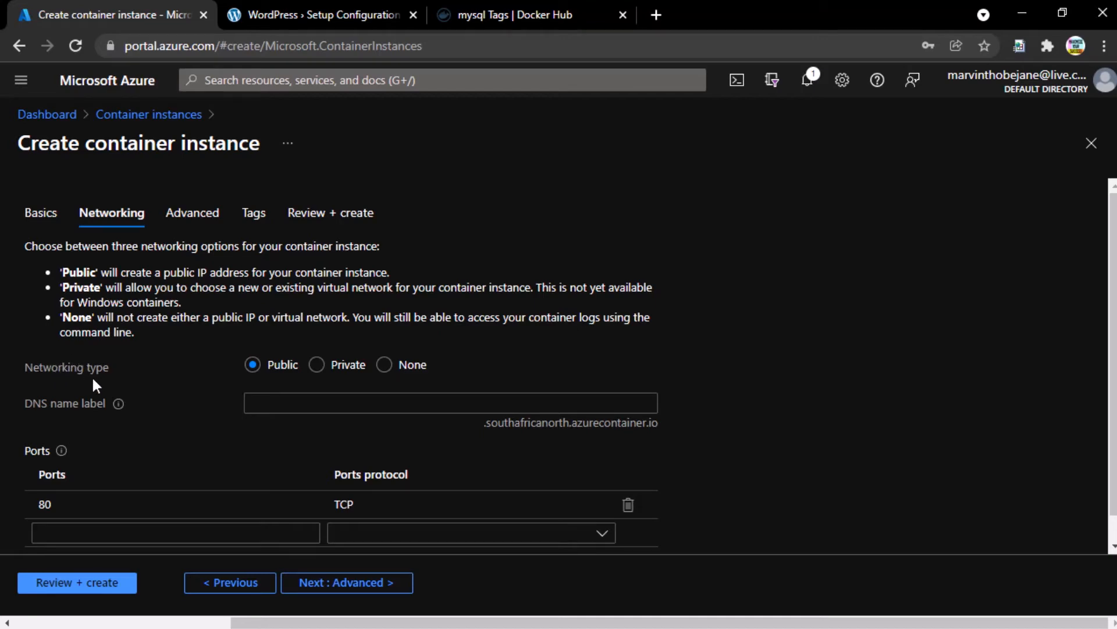
pyautogui.moveTo(25, 368); pyautogui.dragTo(104, 369)
pyautogui.click(156, 371)
pyautogui.doubleClick(65, 366)
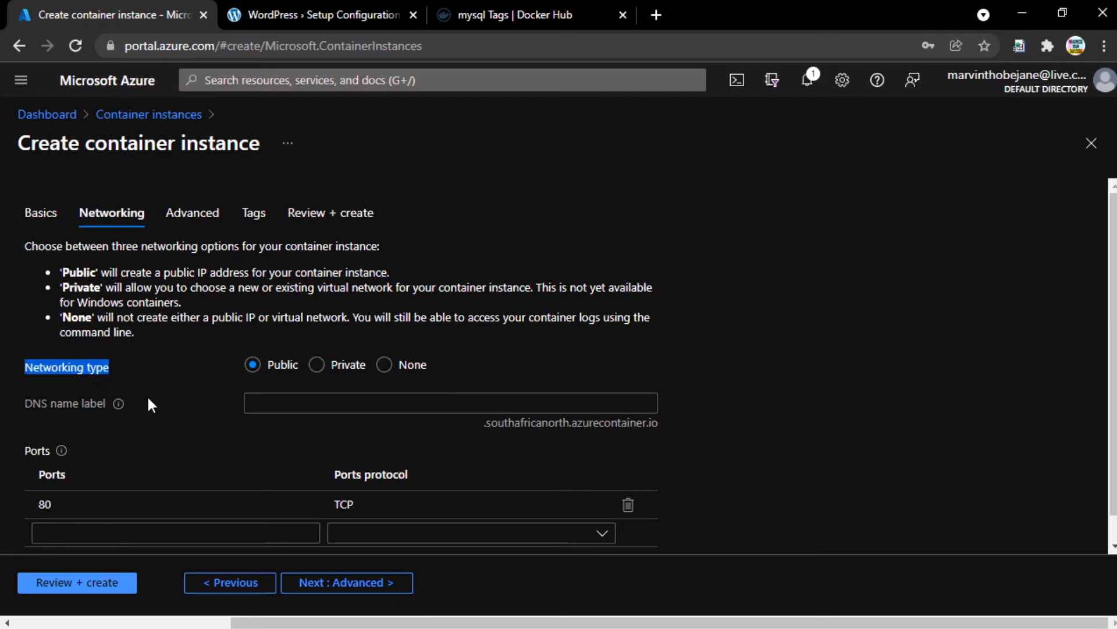
pyautogui.click(153, 387)
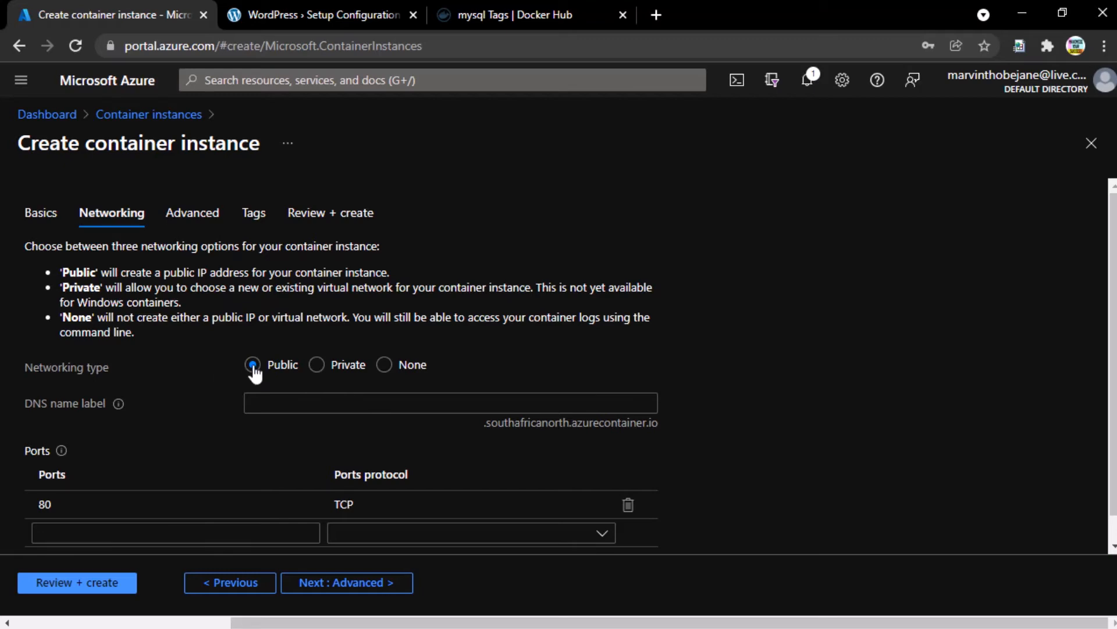
pyautogui.scroll(-1, 170, 374)
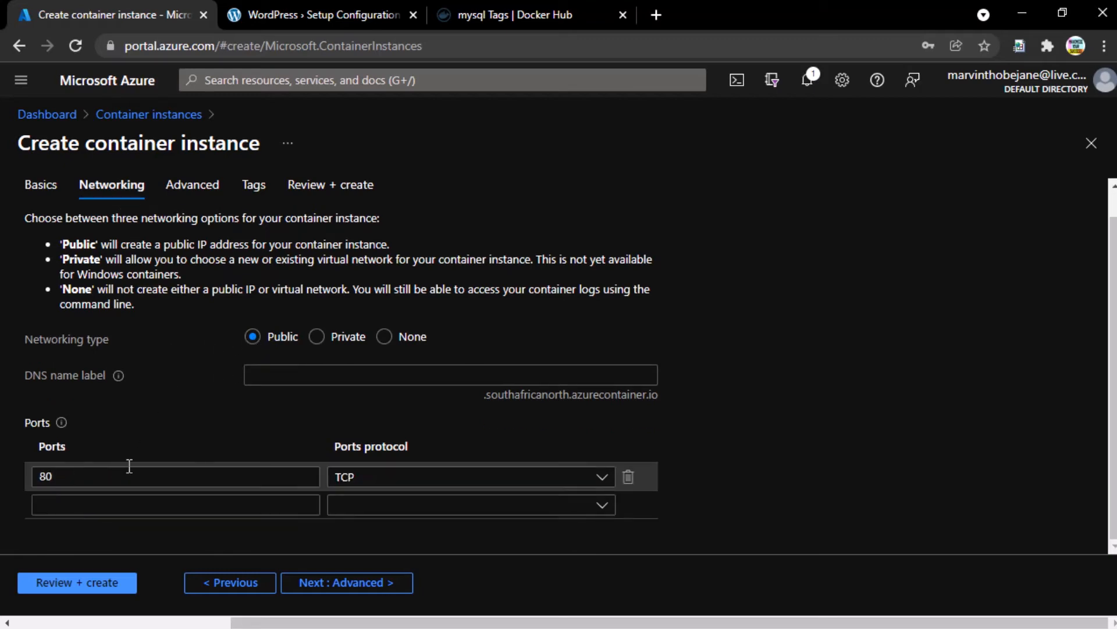
# - Add public ports 3306 and 33060 over TCP, then continue to the Advanced settings
pyautogui.click(116, 503)
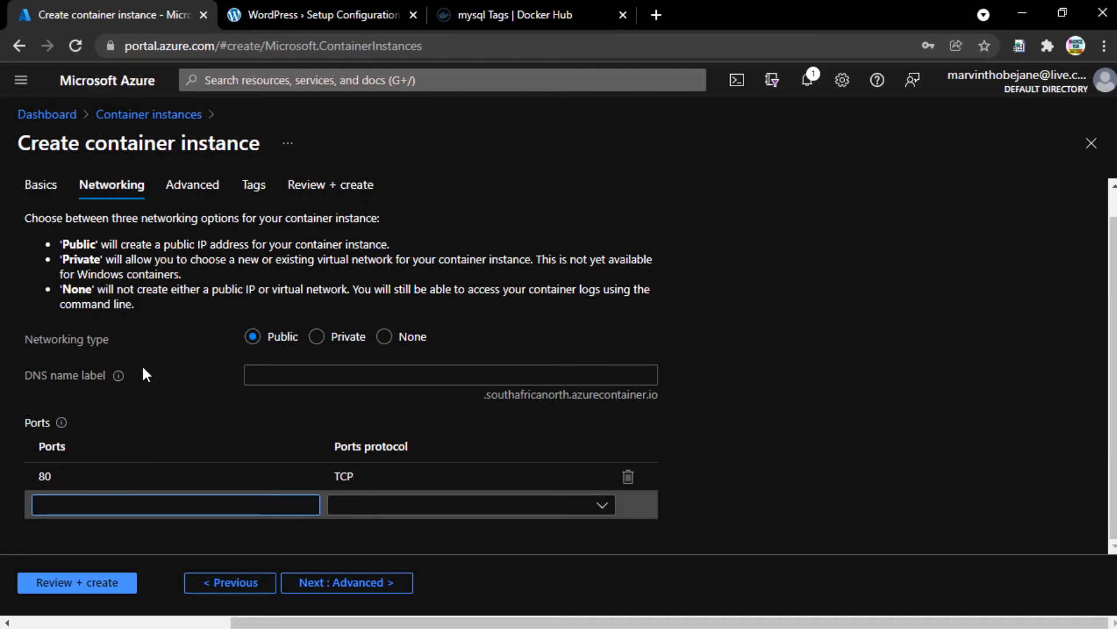
pyautogui.write('3306')
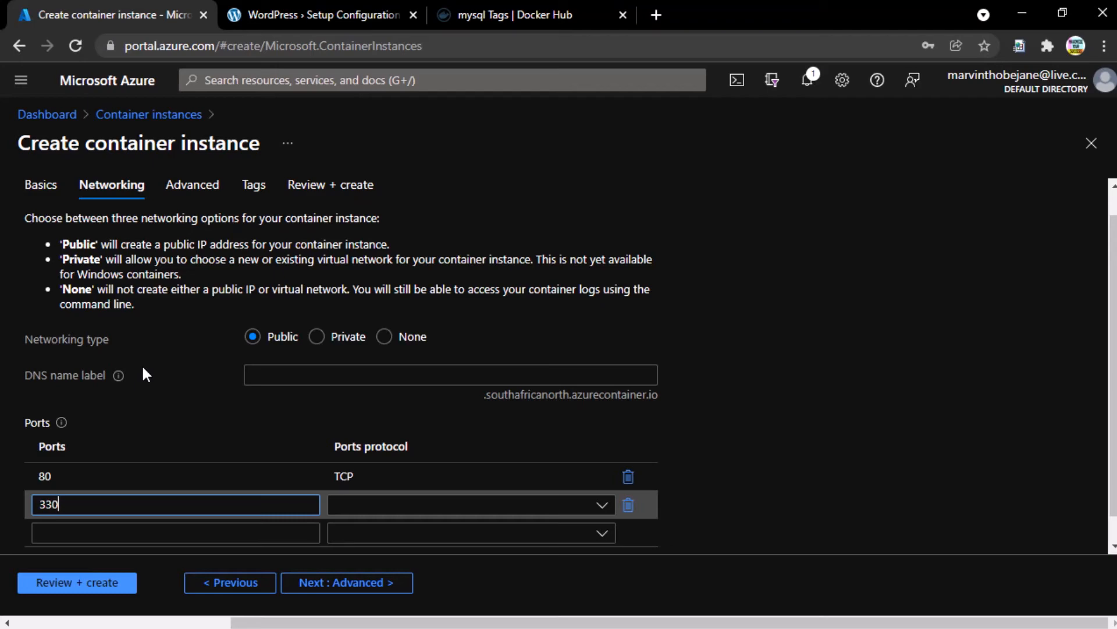
pyautogui.click(368, 506)
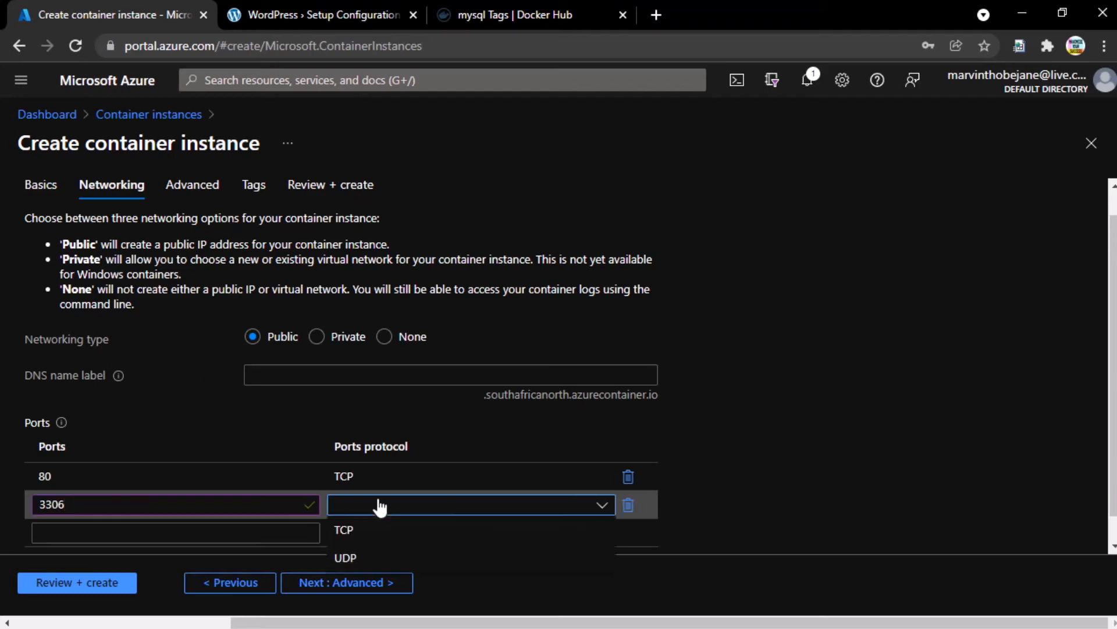
pyautogui.click(343, 527)
pyautogui.scroll(-1, 167, 407)
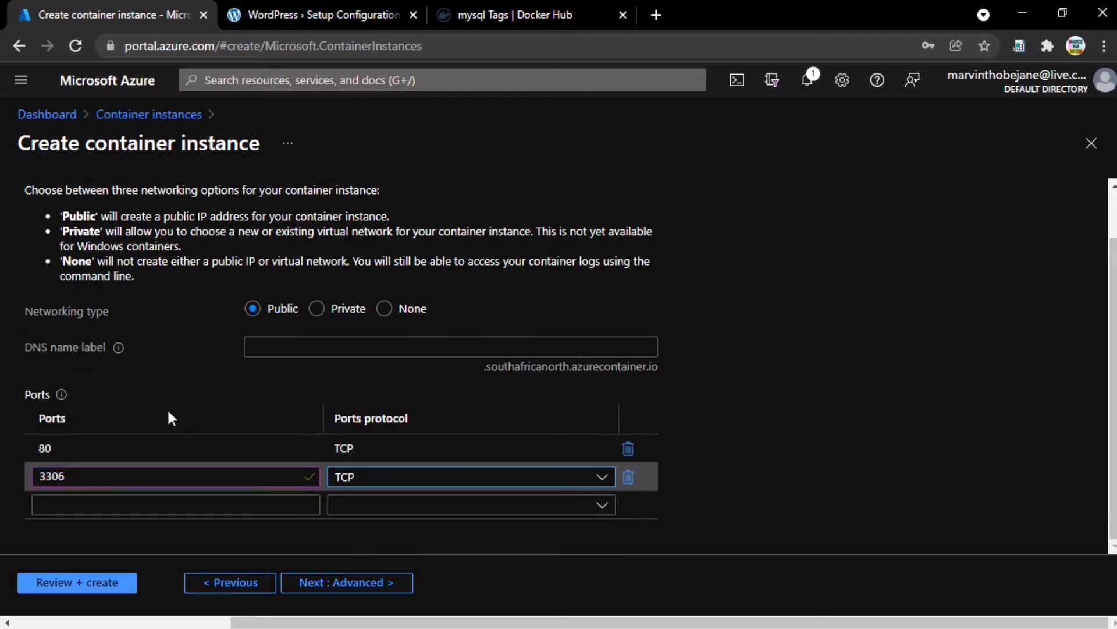
pyautogui.click(88, 506)
pyautogui.write('33060')
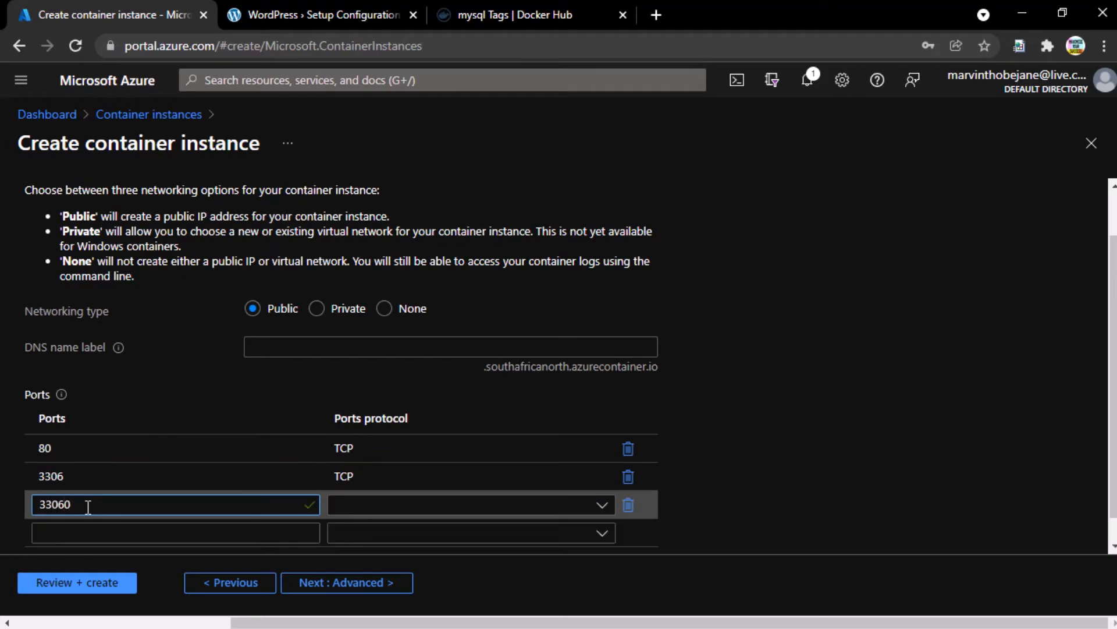
pyautogui.click(402, 504)
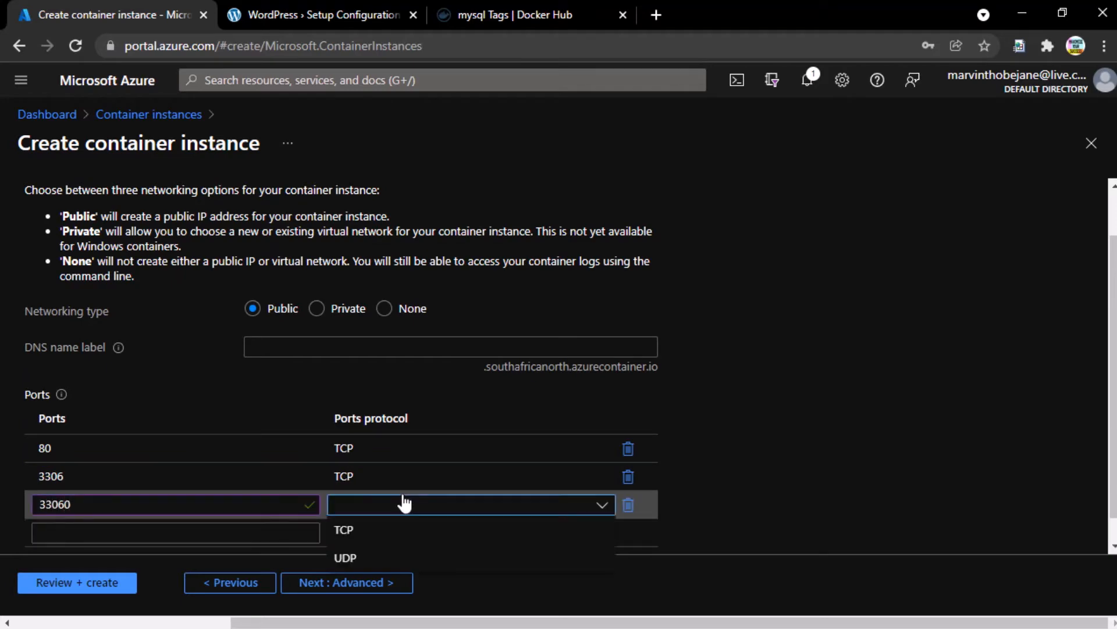
pyautogui.click(351, 530)
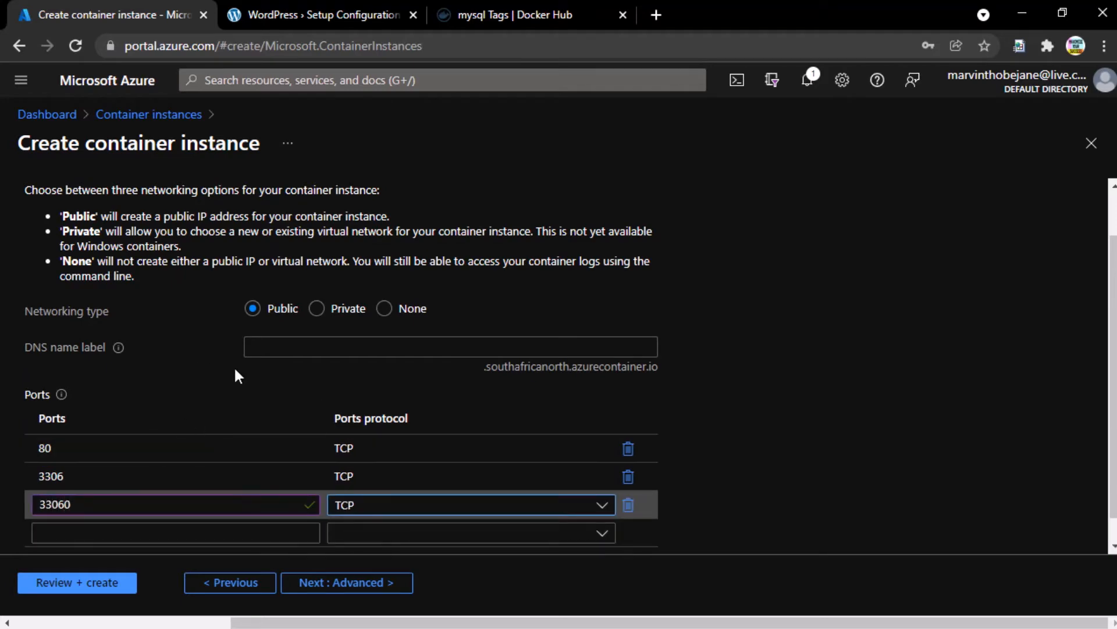
pyautogui.scroll(1, 188, 347)
pyautogui.scroll(-2, 182, 361)
pyautogui.click(377, 586)
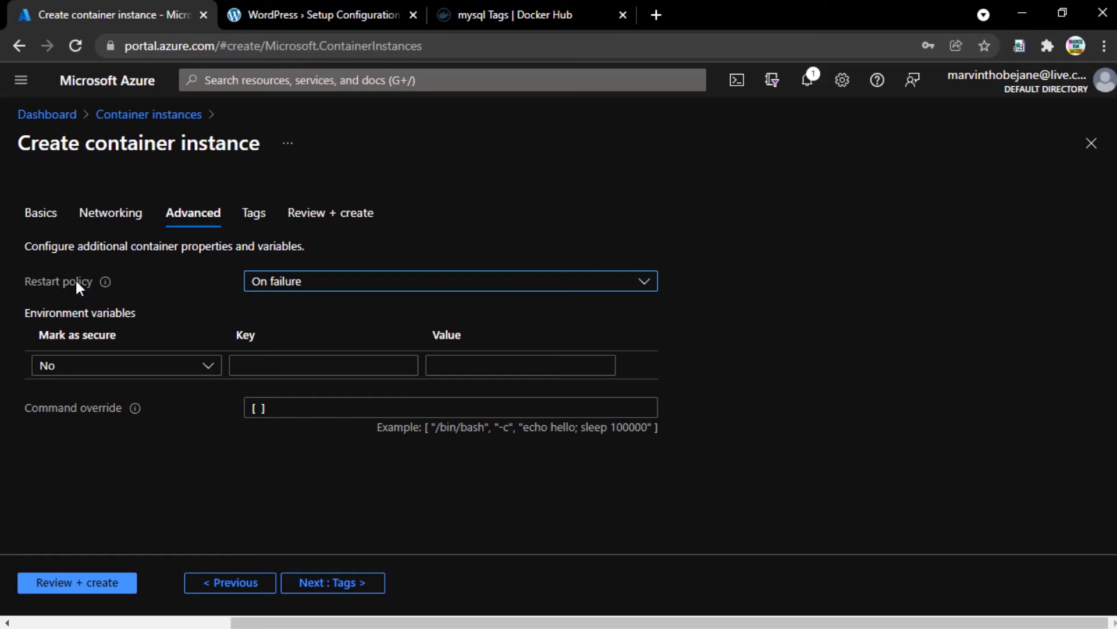
# - Leave the container restart policy at On failure and switch to the Docker Hub mysql Tags page
pyautogui.click(300, 285)
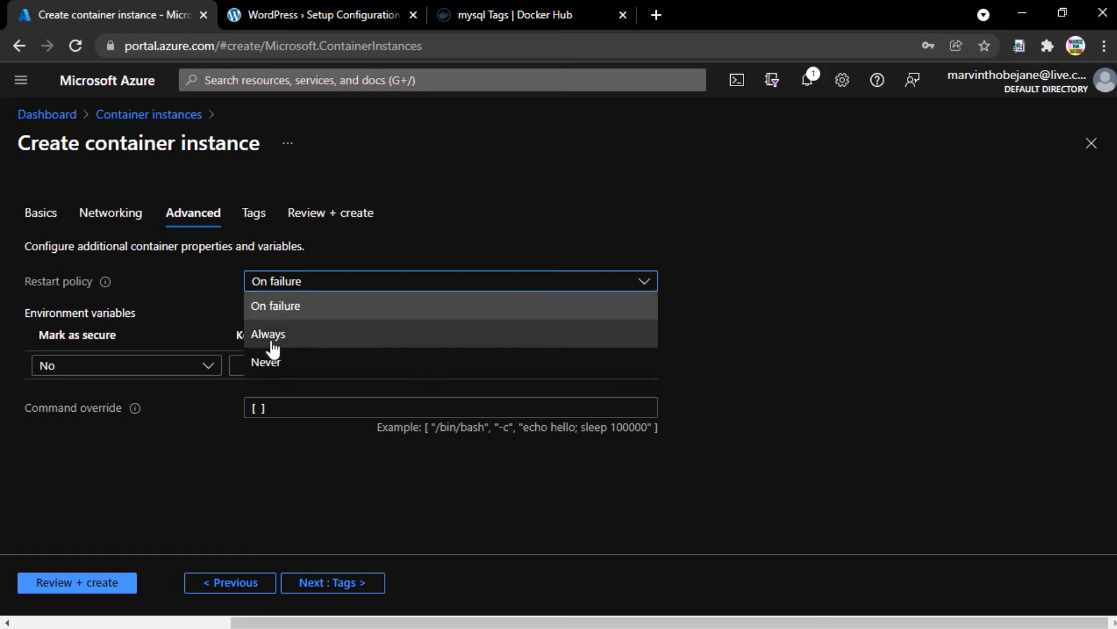
pyautogui.click(198, 244)
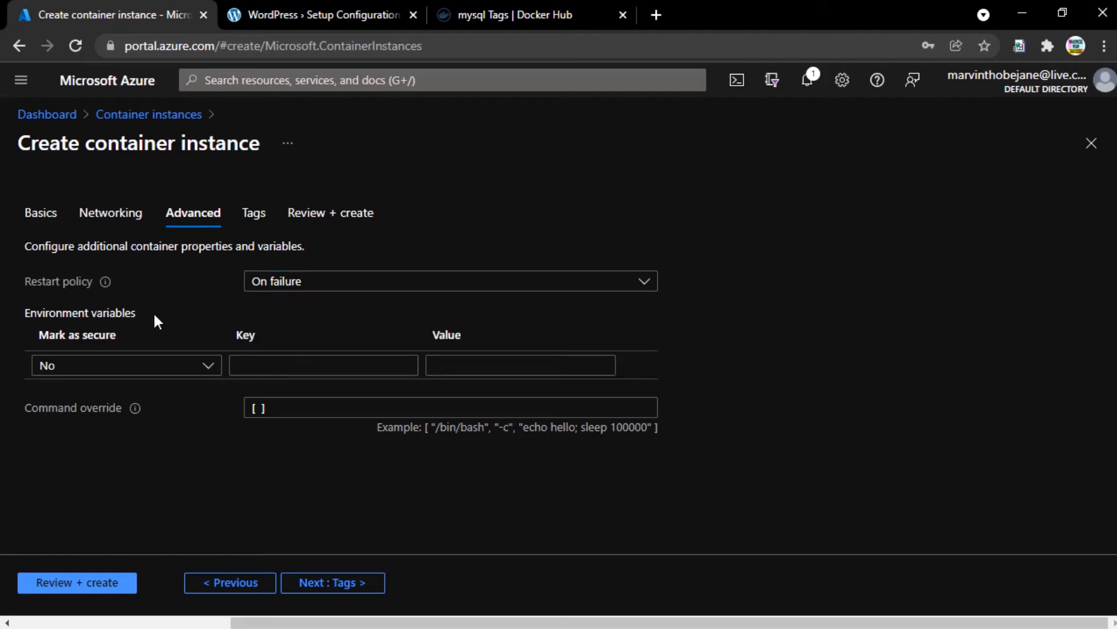
pyautogui.tripleClick(49, 316)
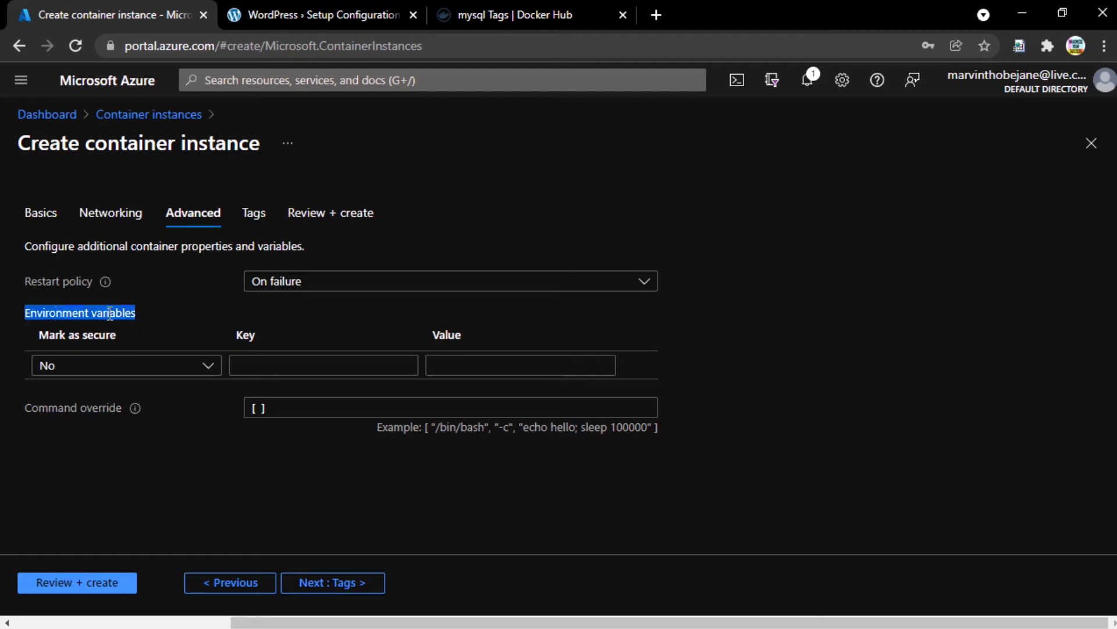
pyautogui.click(194, 315)
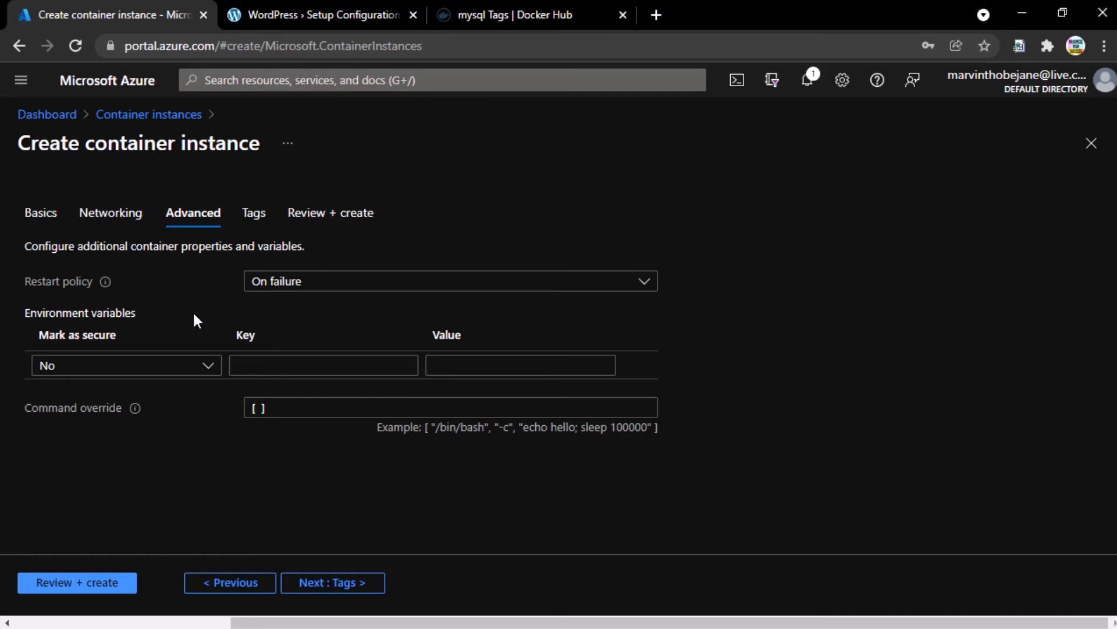
pyautogui.click(570, 3)
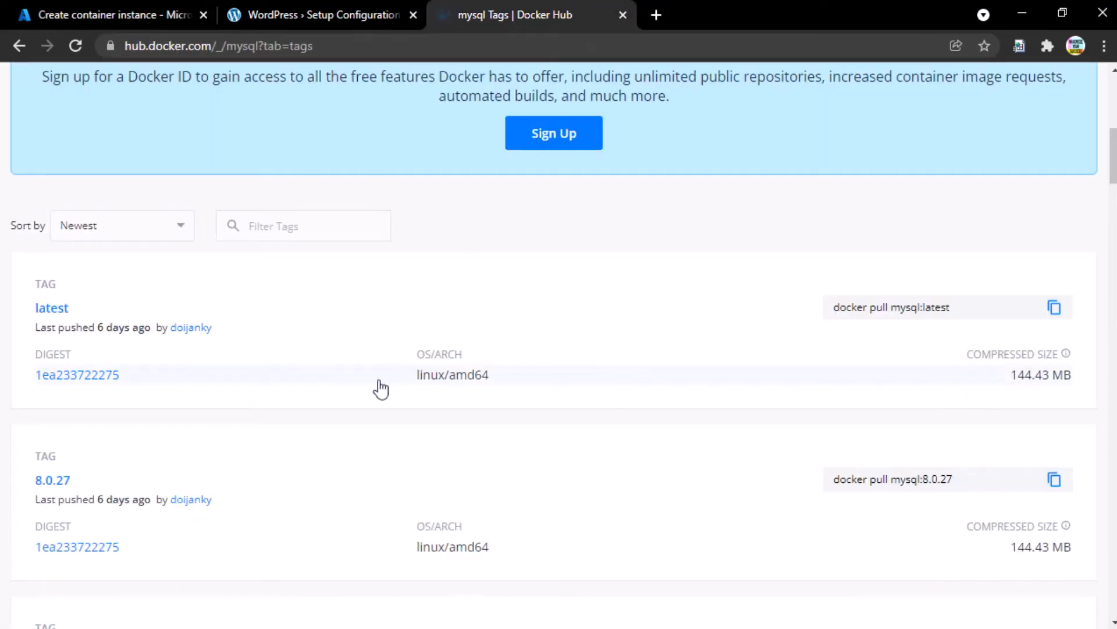
# - Open the mysql image description and scroll to the How to use this image section
pyautogui.scroll(6, 337, 402)
pyautogui.scroll(2, 335, 402)
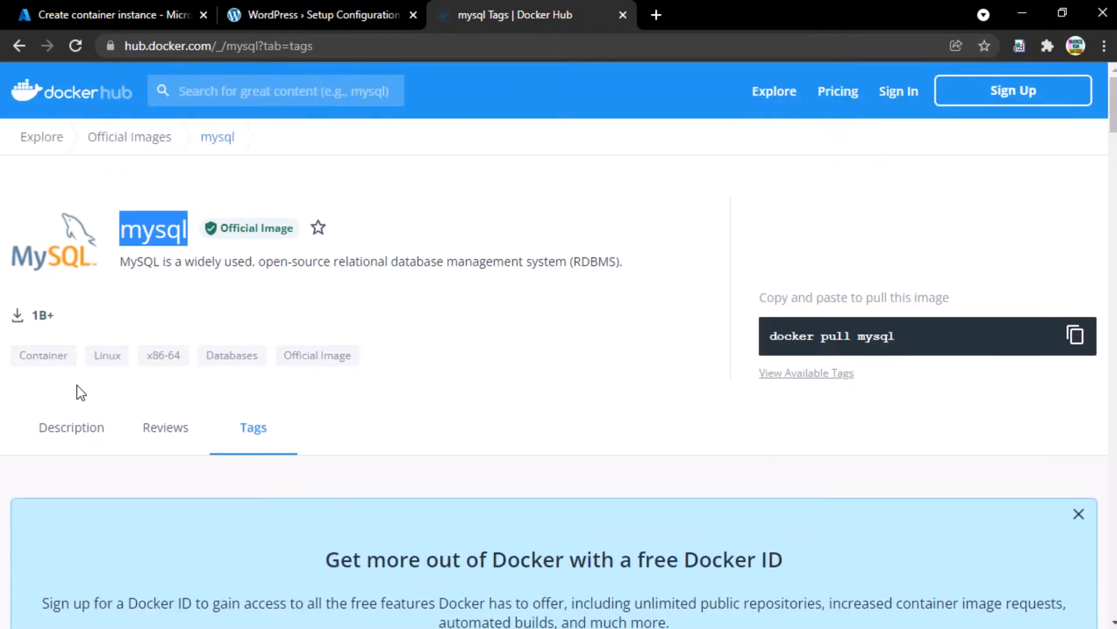
pyautogui.click(82, 433)
pyautogui.scroll(-1, 350, 454)
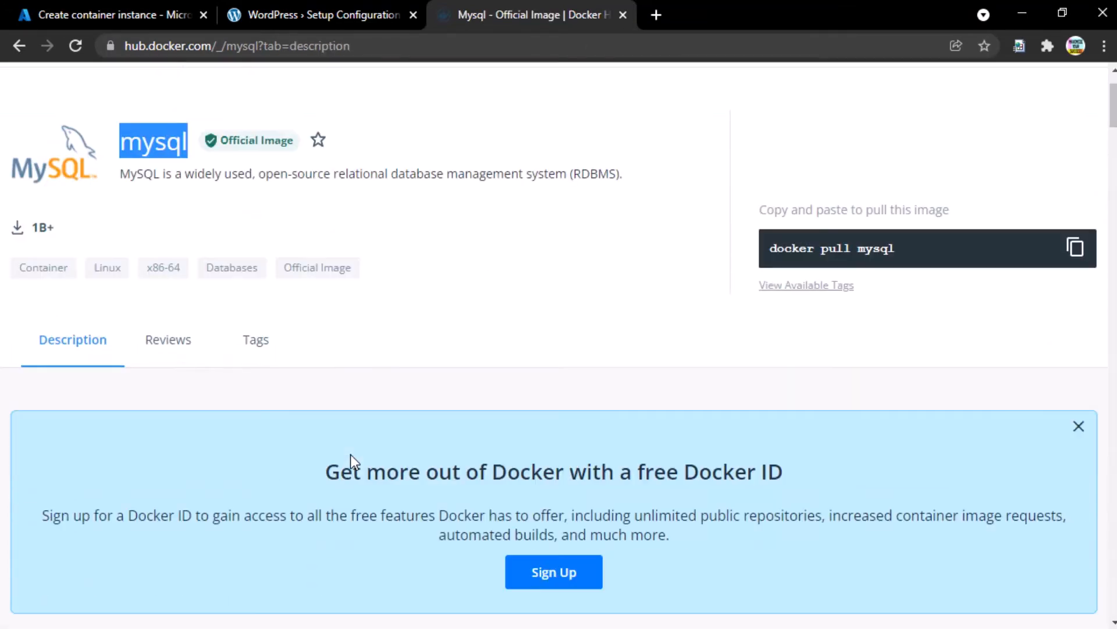
pyautogui.scroll(-5, 104, 366)
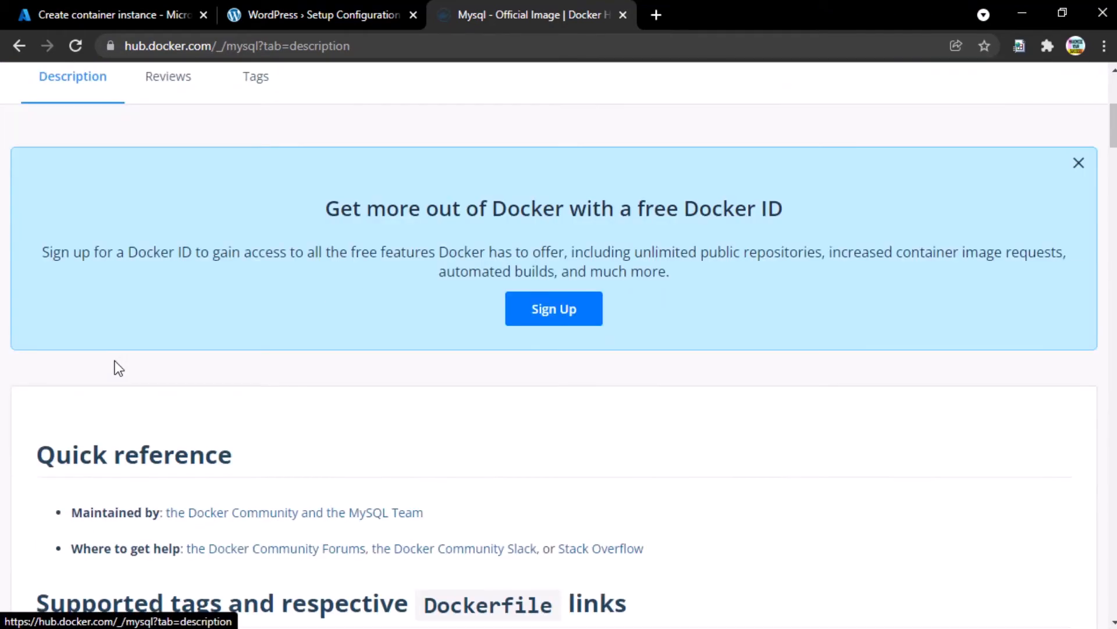
pyautogui.scroll(-2, 162, 357)
pyautogui.scroll(-5, 163, 357)
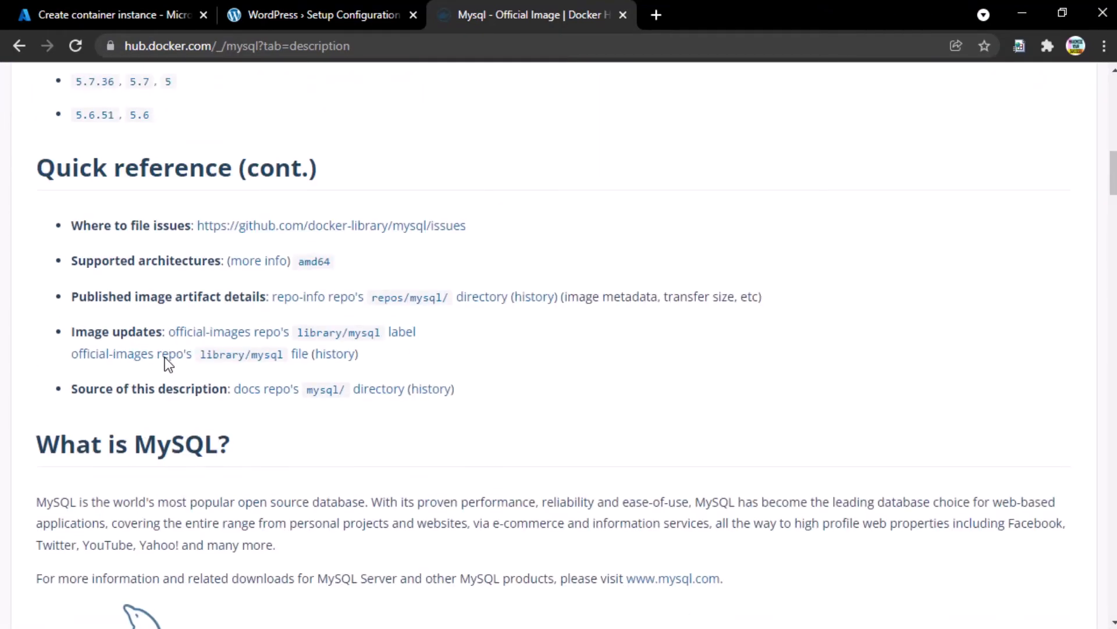
pyautogui.scroll(-6, 165, 357)
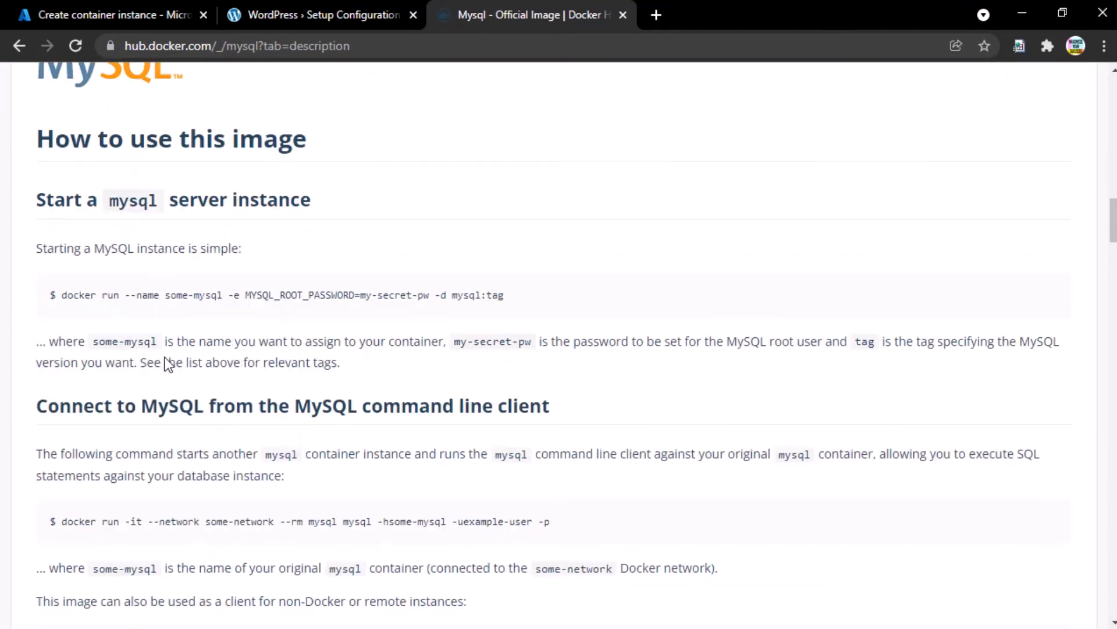
pyautogui.scroll(-1, 165, 365)
pyautogui.scroll(2, 165, 365)
# - Copy MYSQL_ROOT_PASSWORD from the docker run example and return to Azure's environment-variable Key field
pyautogui.moveTo(62, 295)
pyautogui.mouseDown()
pyautogui.moveTo(233, 295)
pyautogui.moveTo(61, 295)
pyautogui.mouseUp()
pyautogui.click(242, 295)
pyautogui.click(271, 295)
pyautogui.doubleClick(270, 295)
pyautogui.hotkey('ctrl', 'c')
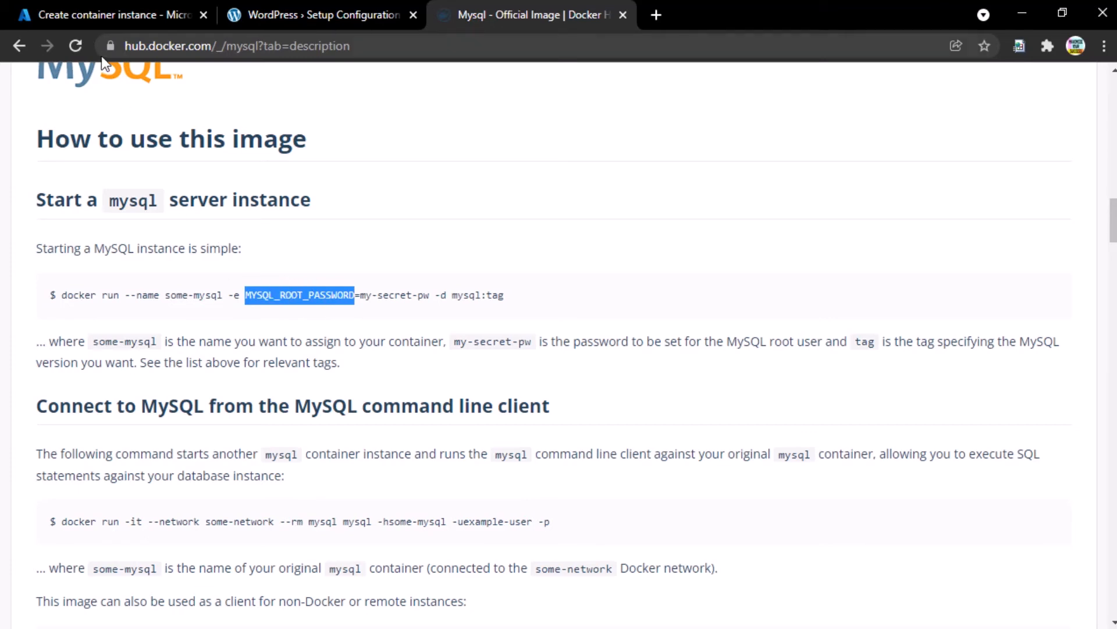
pyautogui.click(108, 14)
pyautogui.click(239, 367)
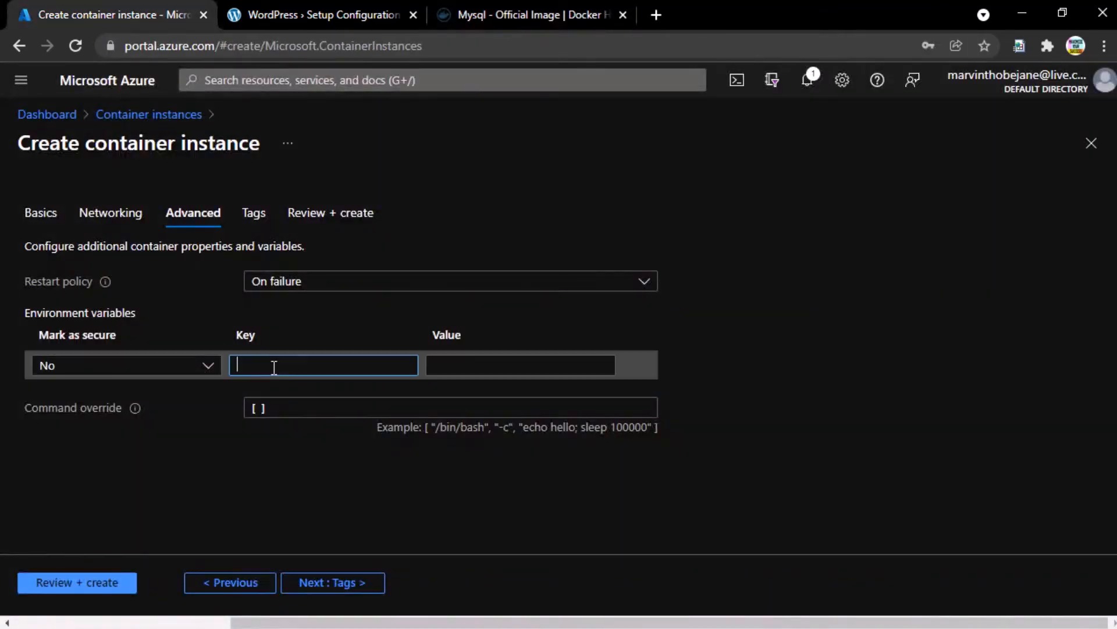
# - Add a secure MYSQL_ROOT_PASSWORD environment variable with the root password as its value, then continue to Tags
pyautogui.hotkey('ctrl', 'v')
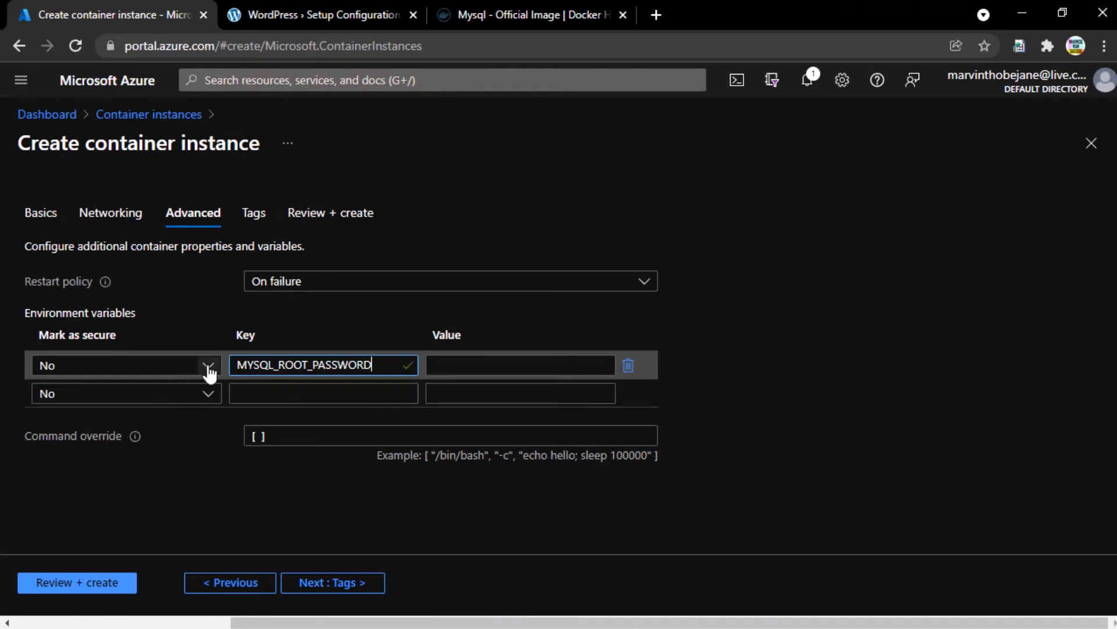
pyautogui.click(205, 371)
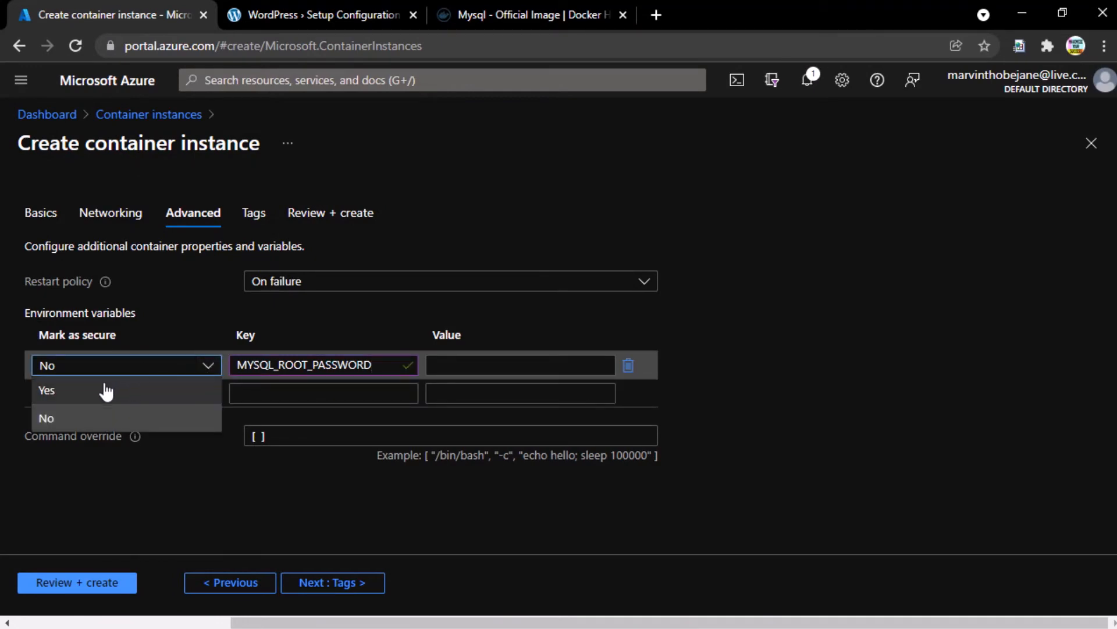
pyautogui.click(85, 392)
pyautogui.click(496, 362)
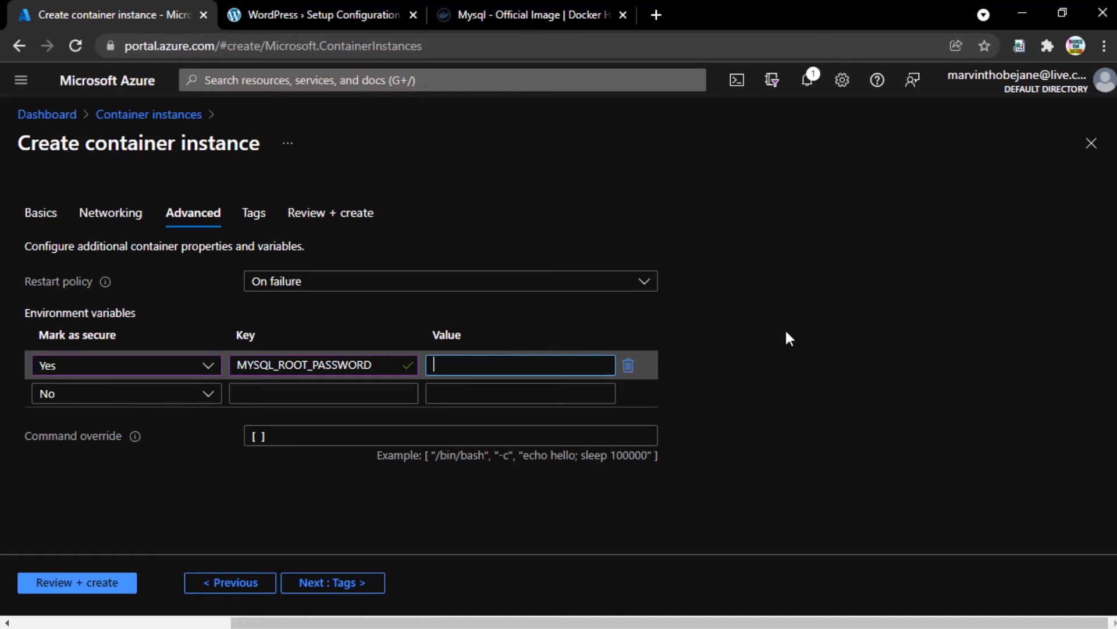
pyautogui.write('••••••••••')
pyautogui.click(361, 583)
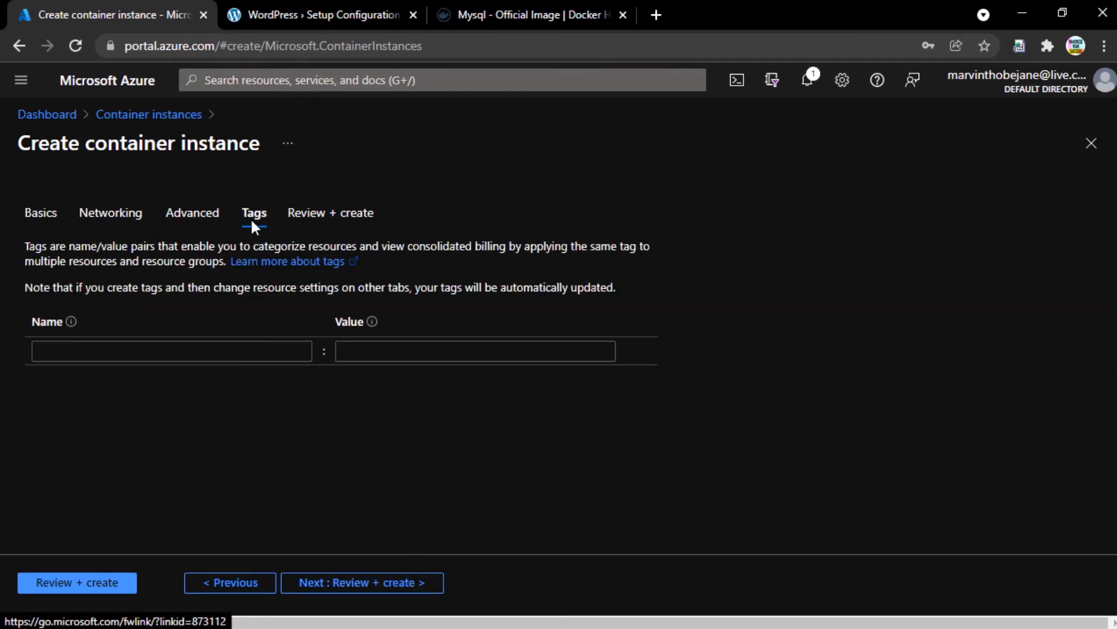
# - Review the validated mysql:latest summary with ports 80, 3306 and 33060, then create the instance
pyautogui.click(392, 584)
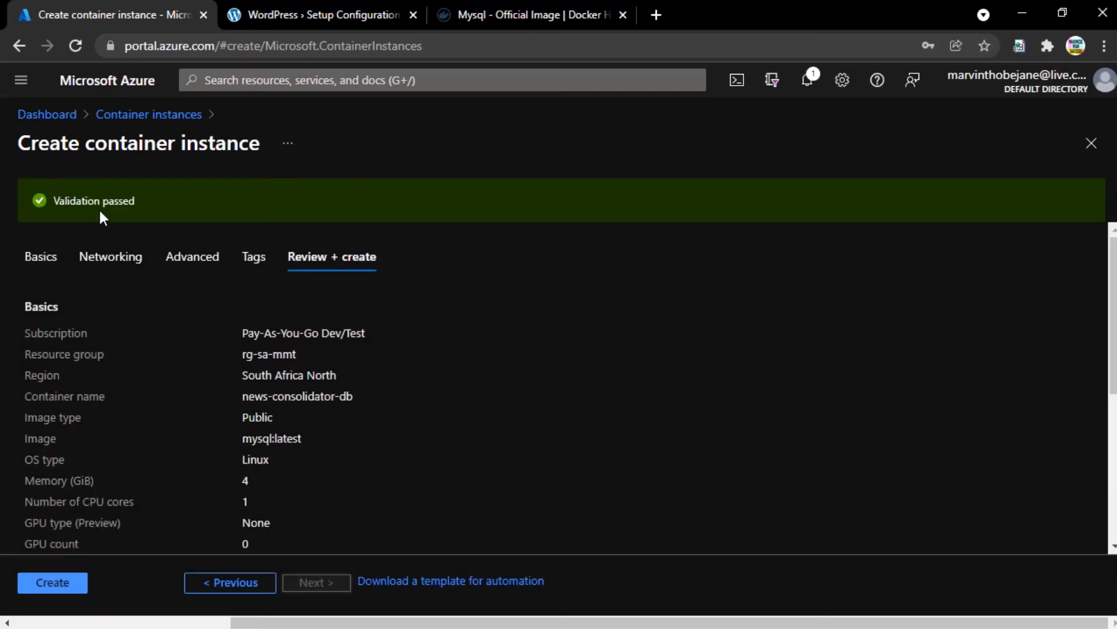
pyautogui.scroll(-2, 273, 423)
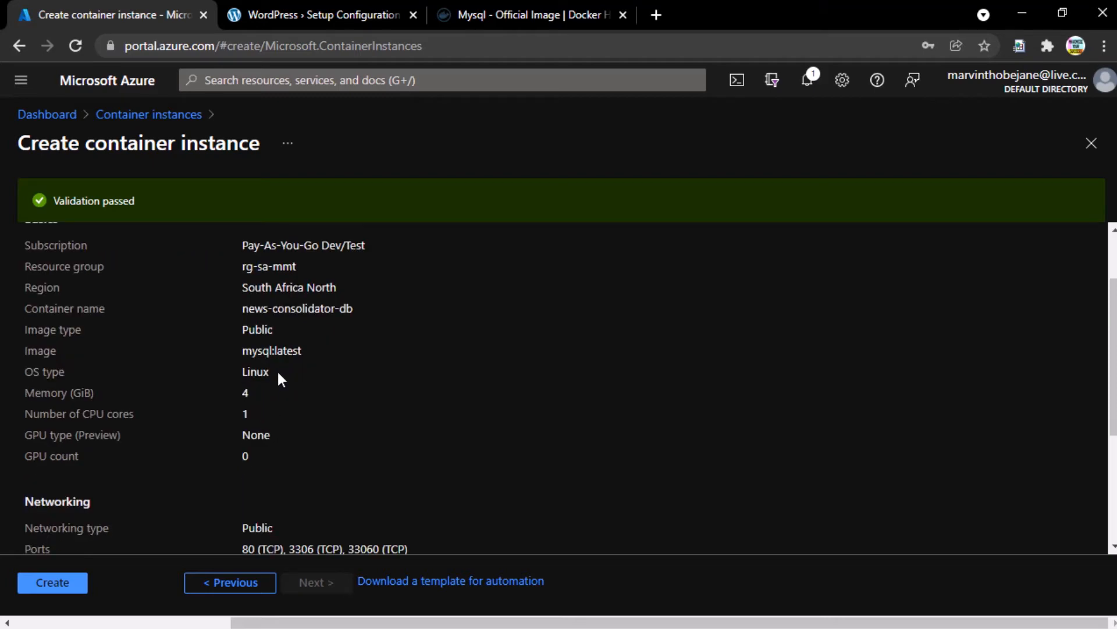
pyautogui.scroll(2, 278, 377)
pyautogui.scroll(-4, 286, 381)
pyautogui.scroll(-2, 286, 381)
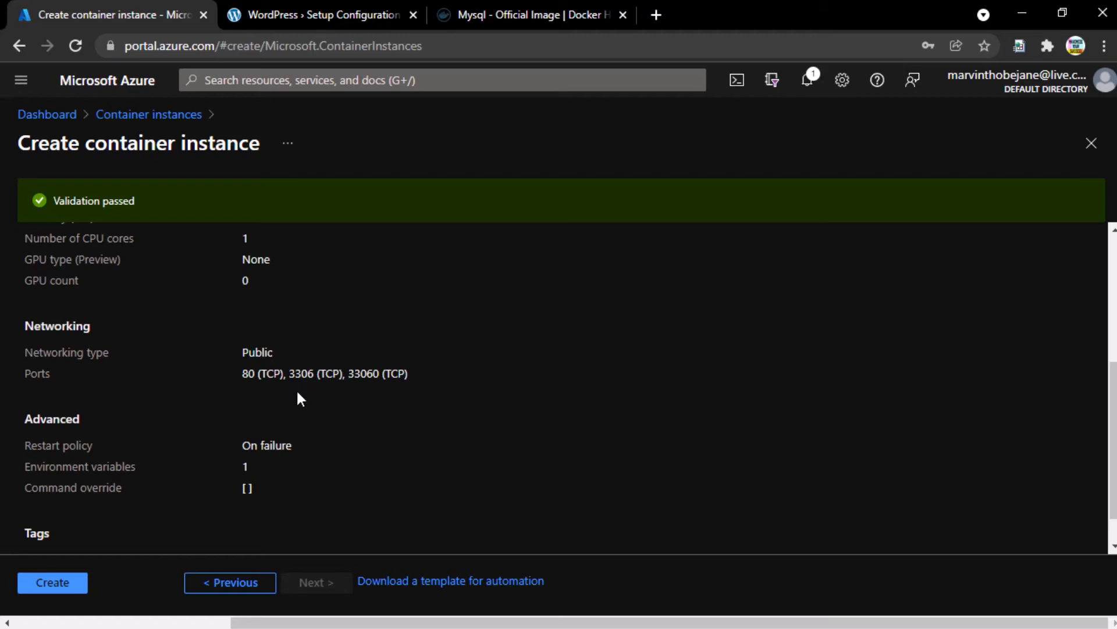
pyautogui.scroll(-1, 299, 398)
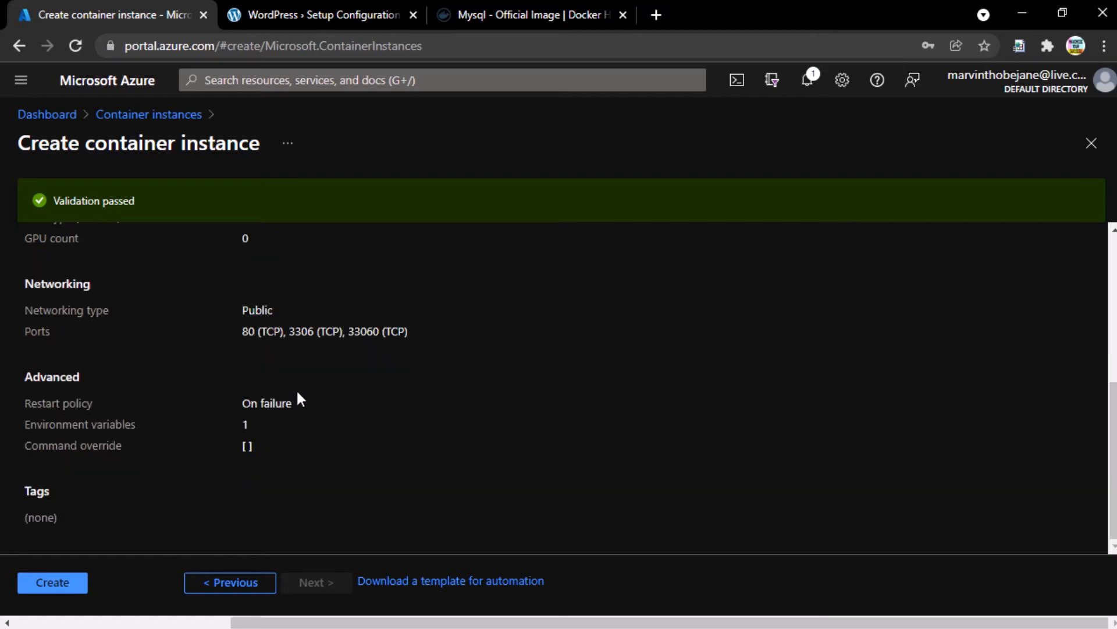
pyautogui.scroll(2, 303, 377)
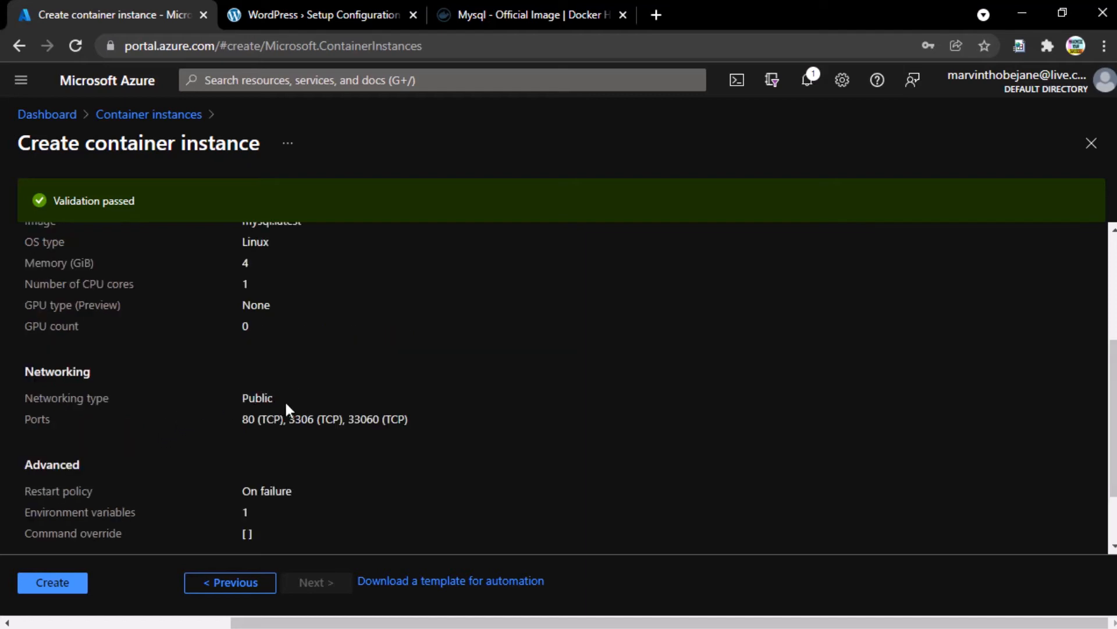
pyautogui.click(49, 581)
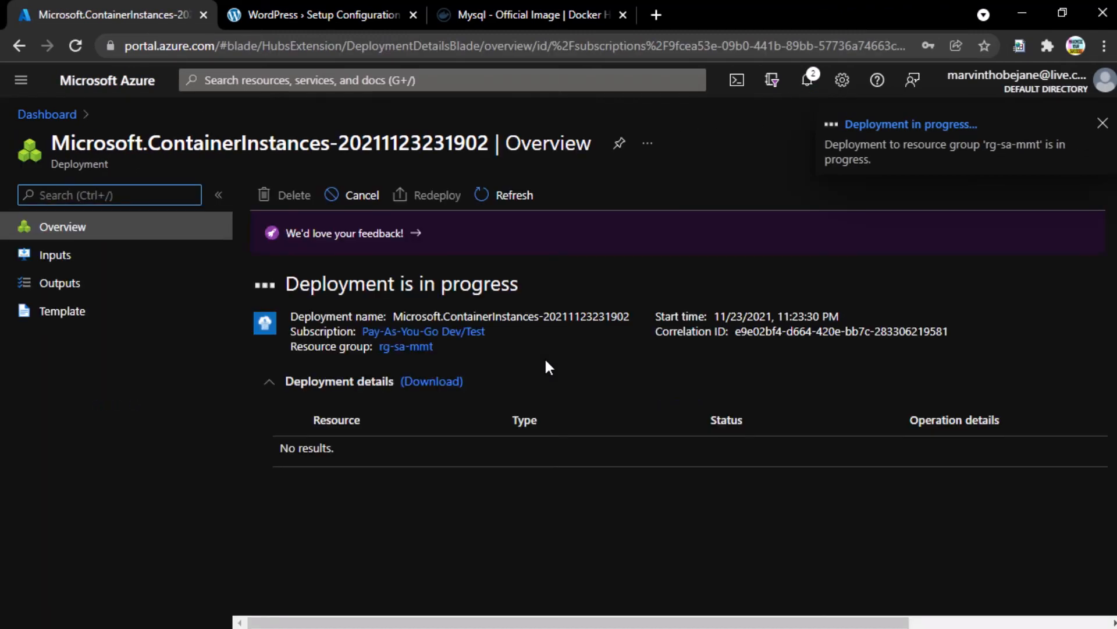
# - Close the WordPress setup tab and open App Services by searching 'app servi'
pyautogui.middleClick(303, 15)
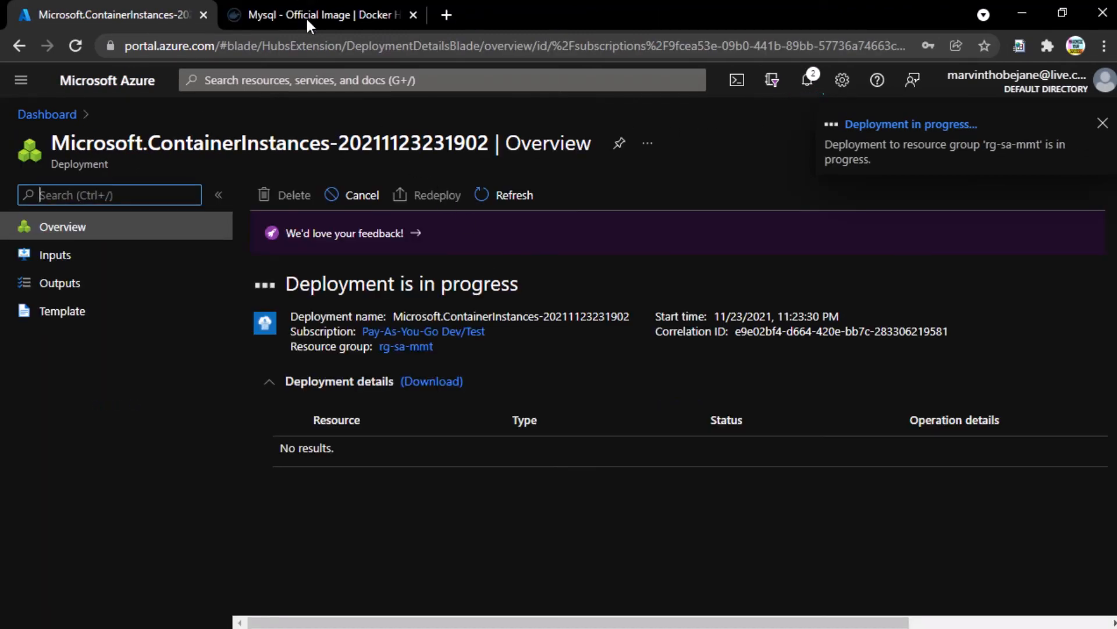
pyautogui.click(445, 84)
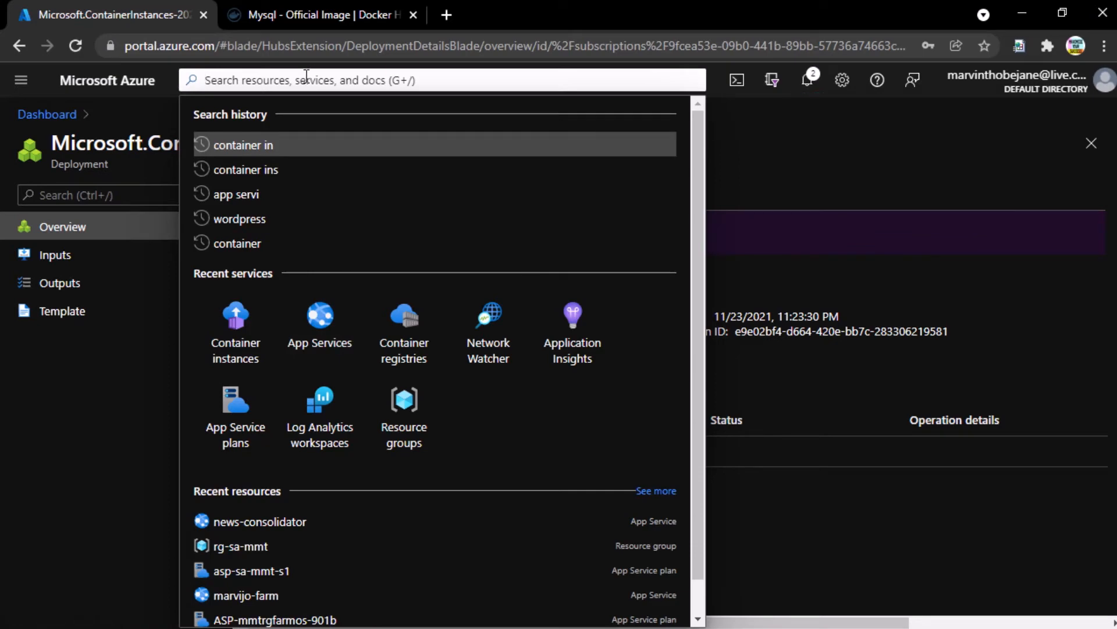
pyautogui.write('app servi')
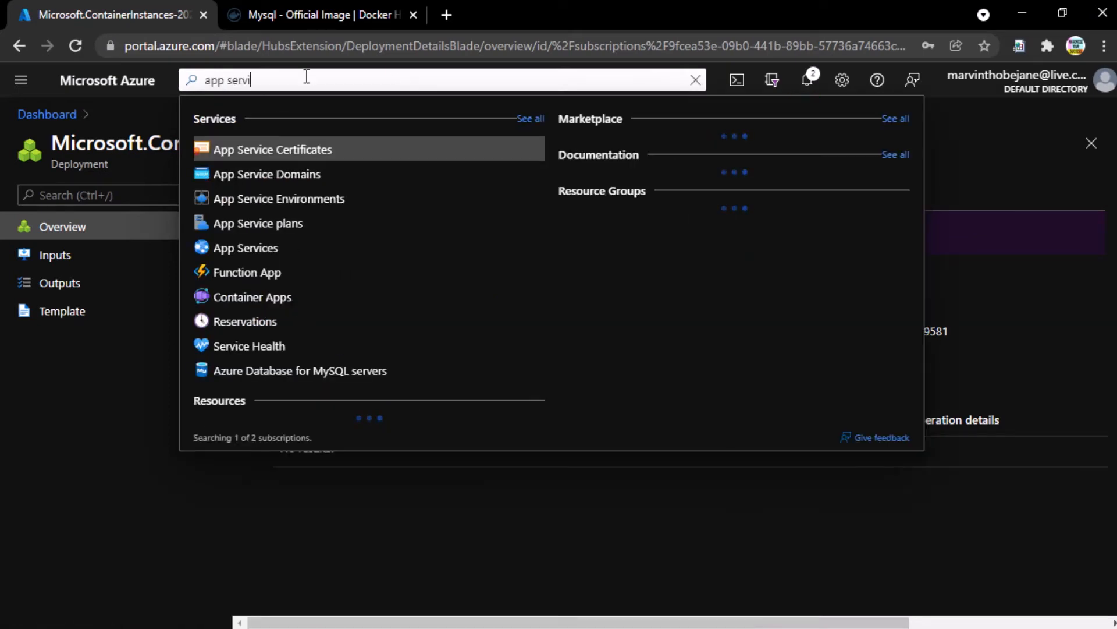
pyautogui.click(258, 250)
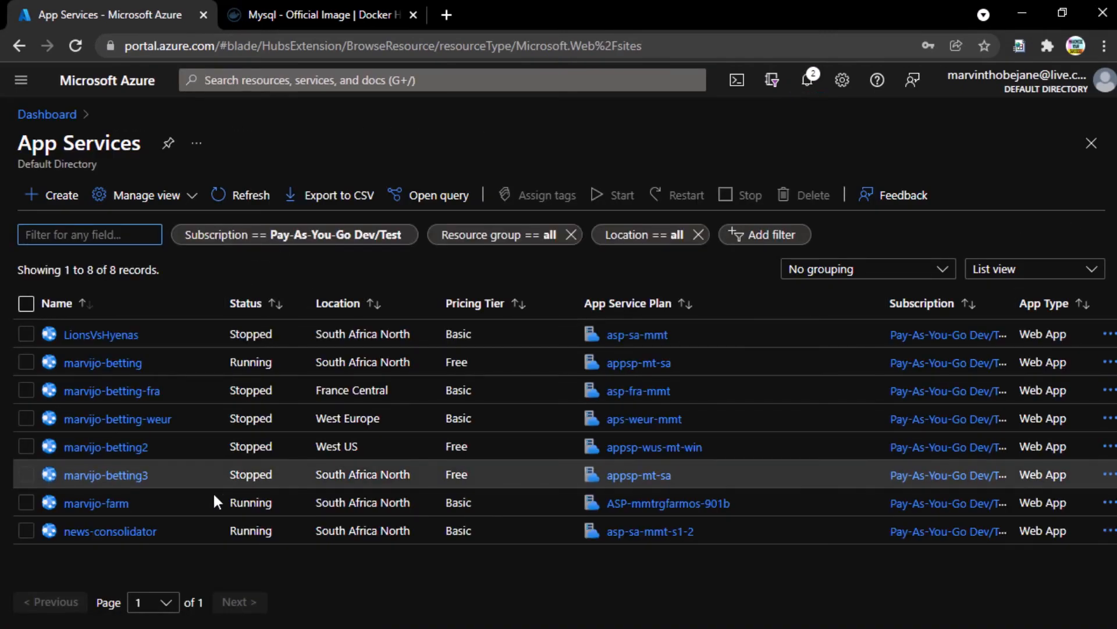
# - Open the news-consolidator app and launch news-consolidator.azurewebsites.net in a new tab
pyautogui.doubleClick(260, 533)
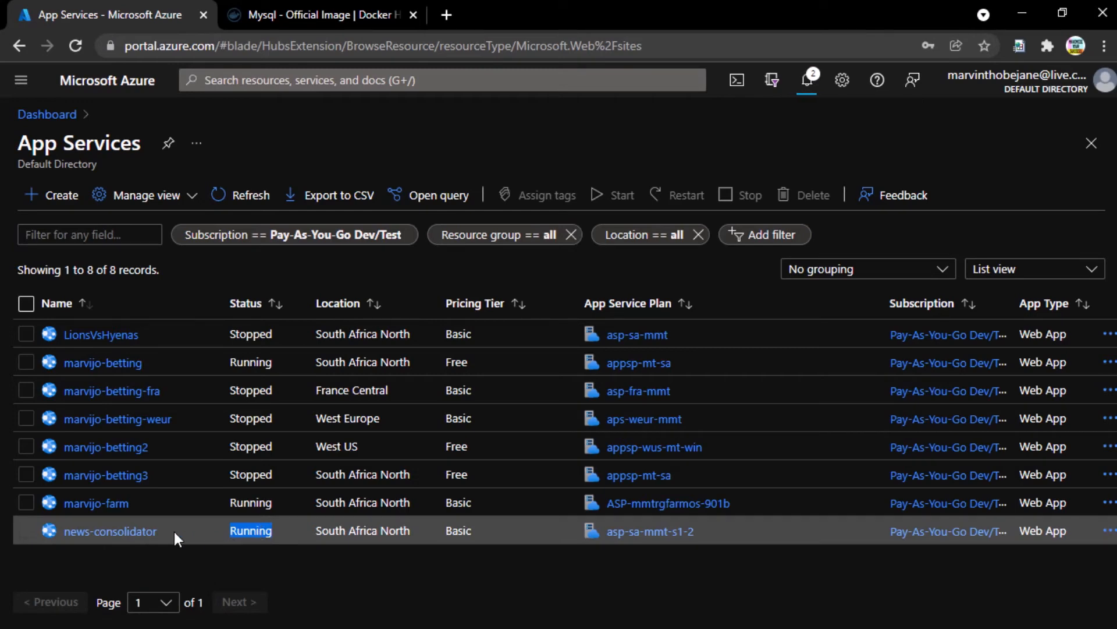
pyautogui.click(104, 530)
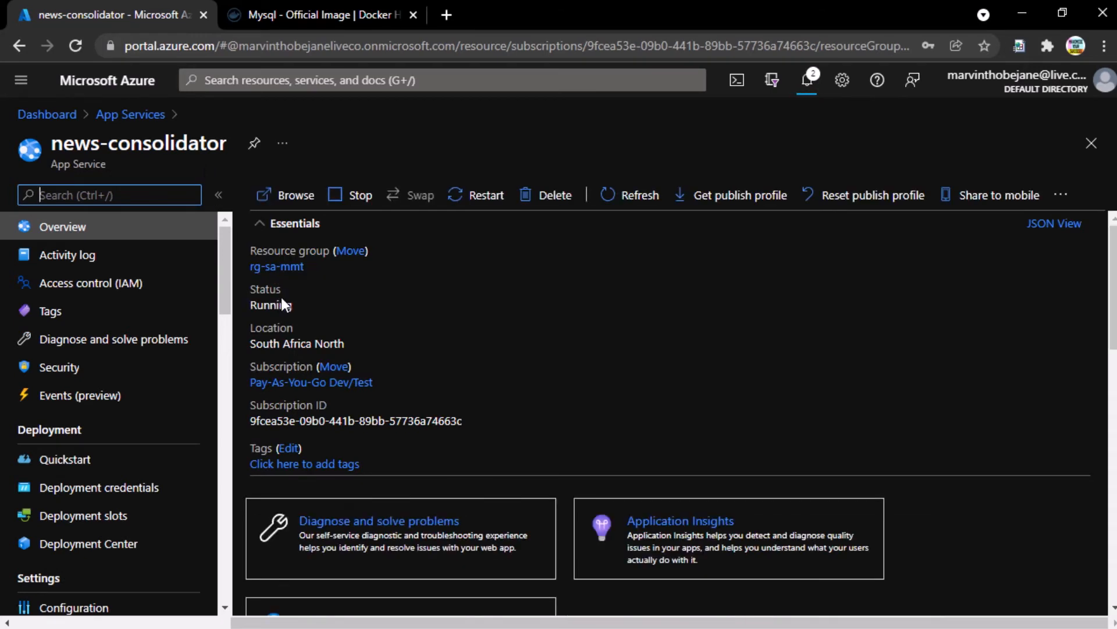
pyautogui.doubleClick(274, 305)
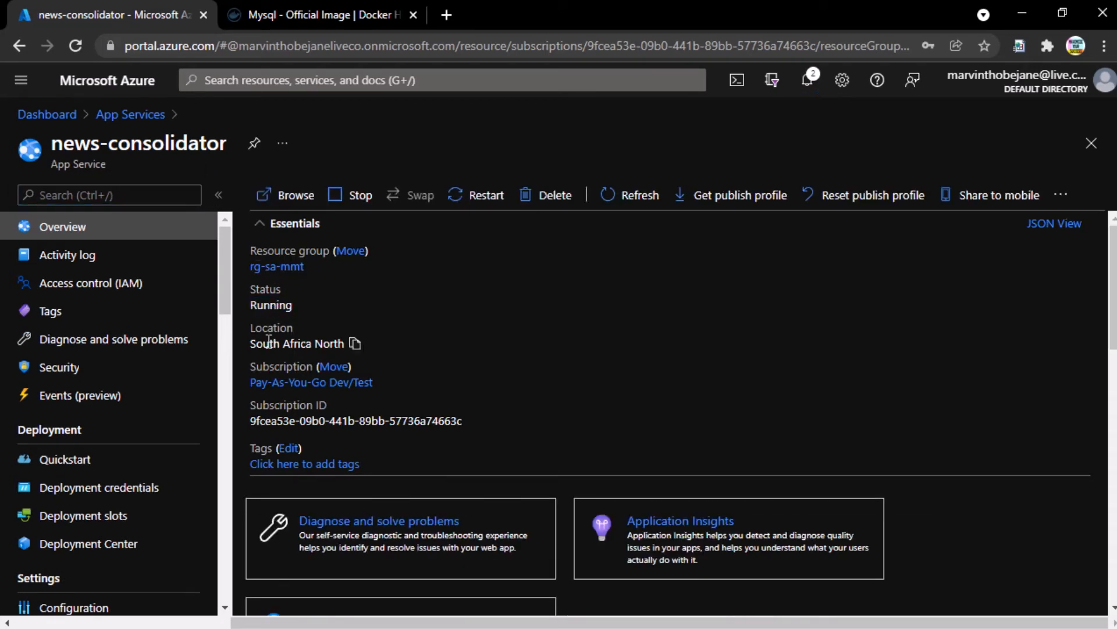
pyautogui.moveTo(251, 344); pyautogui.dragTo(343, 343)
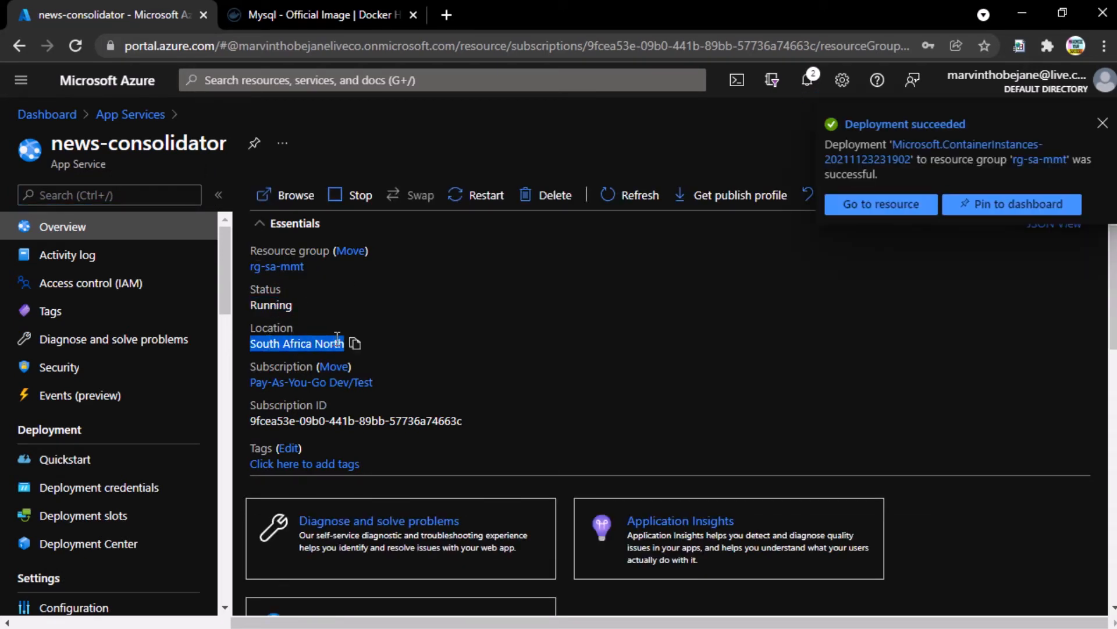
pyautogui.click(1103, 122)
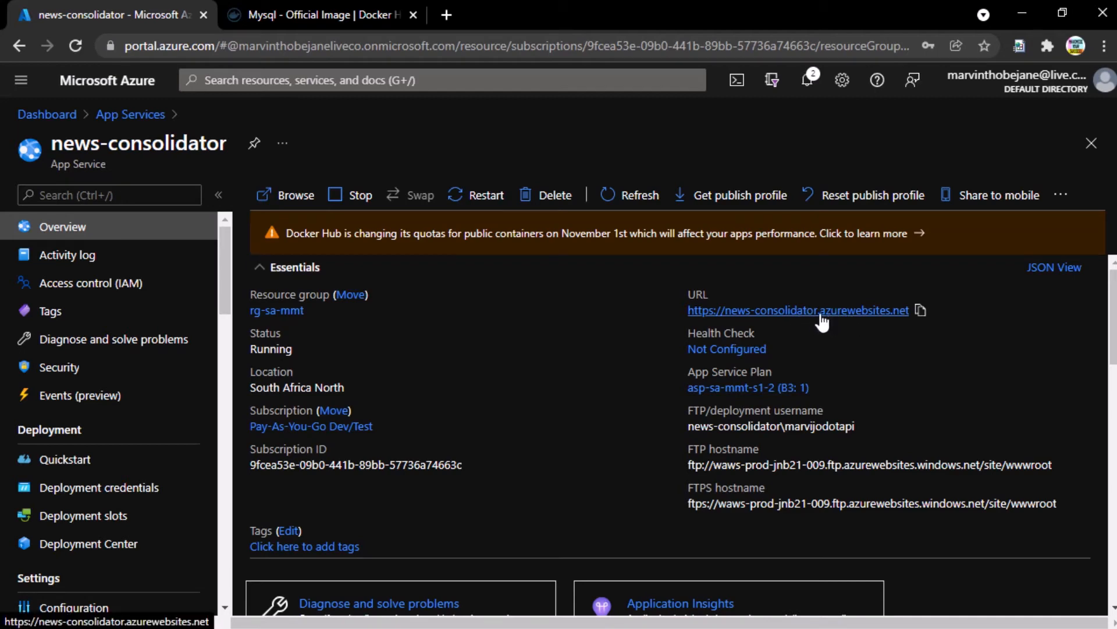
pyautogui.click(777, 309)
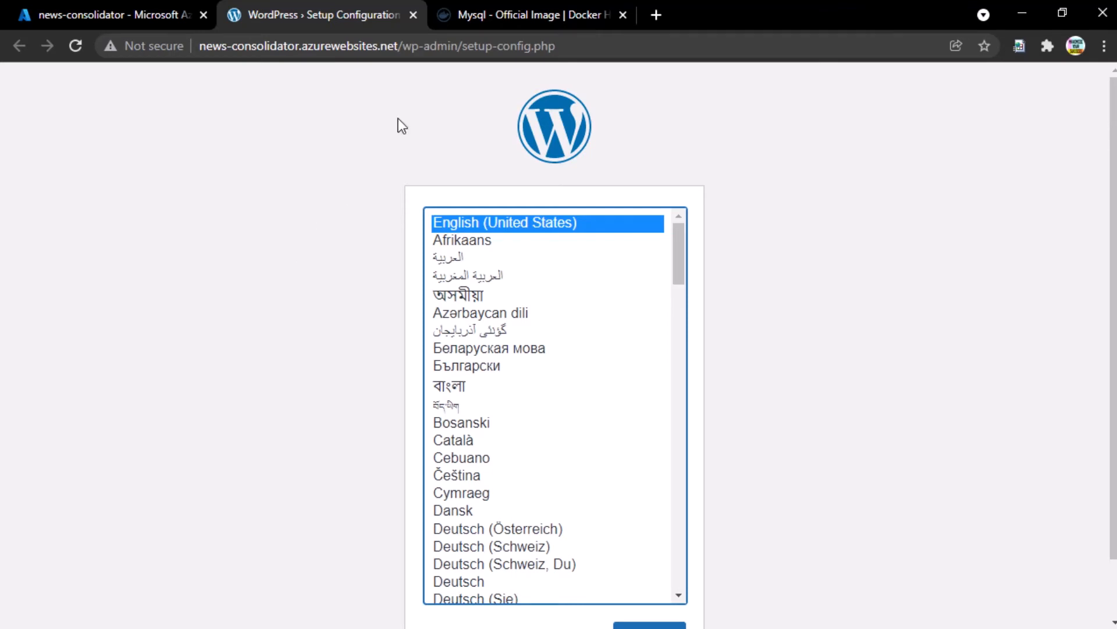
# - Continue the WordPress setup with English (United States) as the language
pyautogui.moveTo(398, 46); pyautogui.dragTo(192, 47)
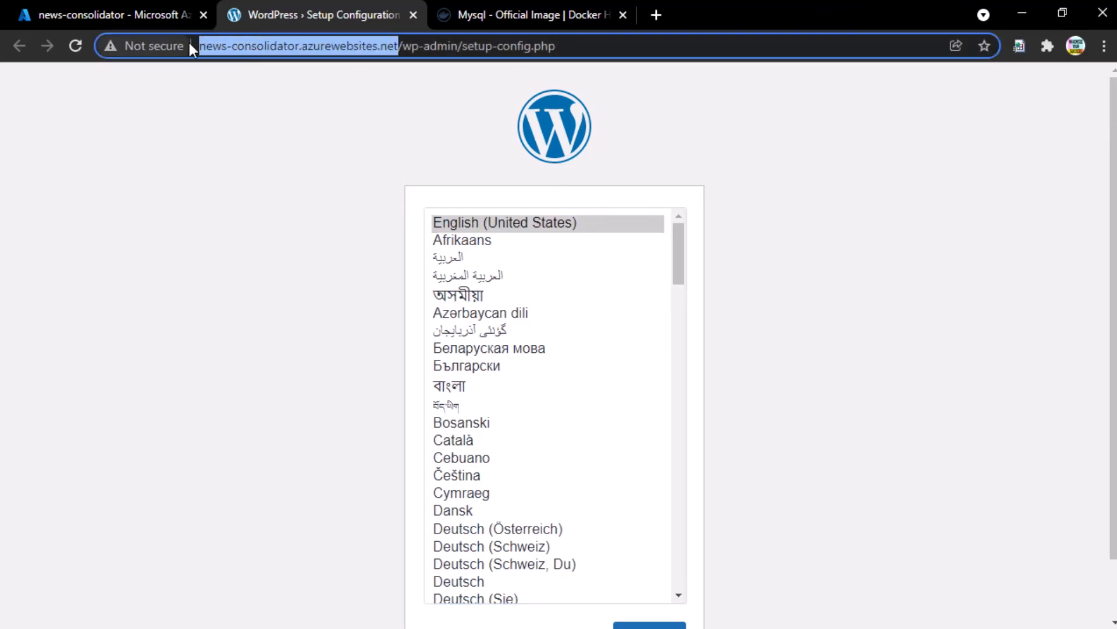
pyautogui.click(357, 223)
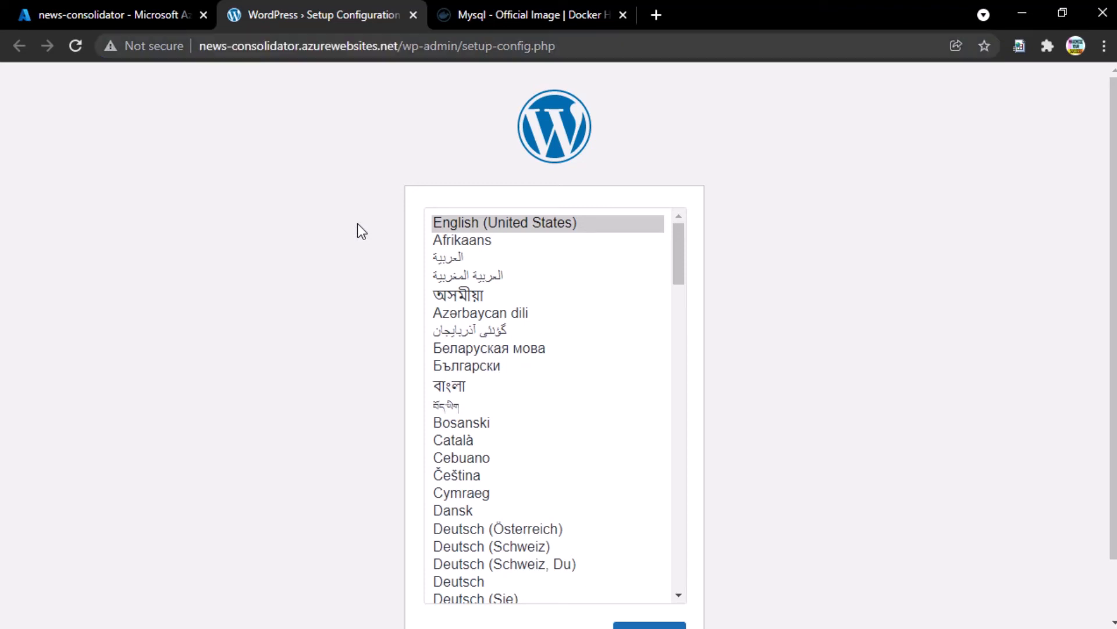
pyautogui.click(682, 247)
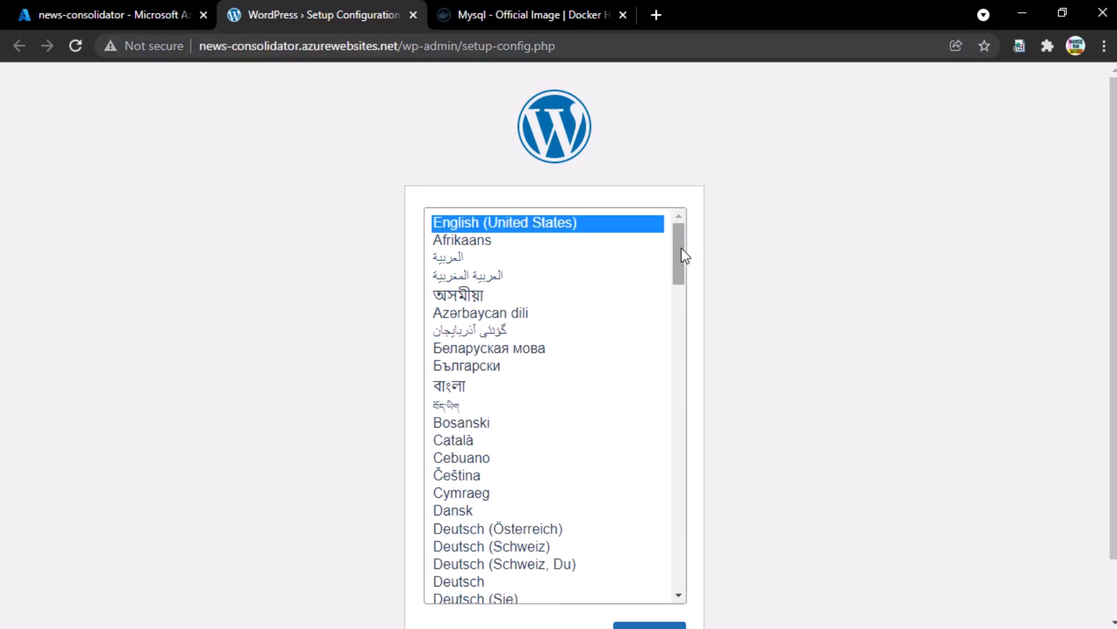
pyautogui.click(715, 251)
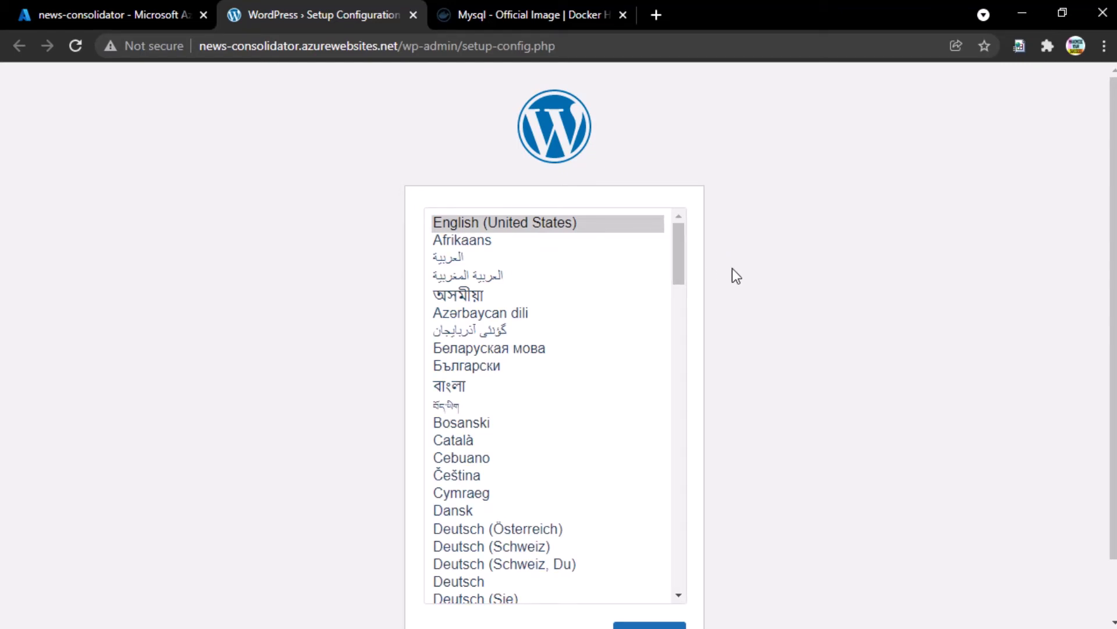
pyautogui.scroll(-2, 733, 277)
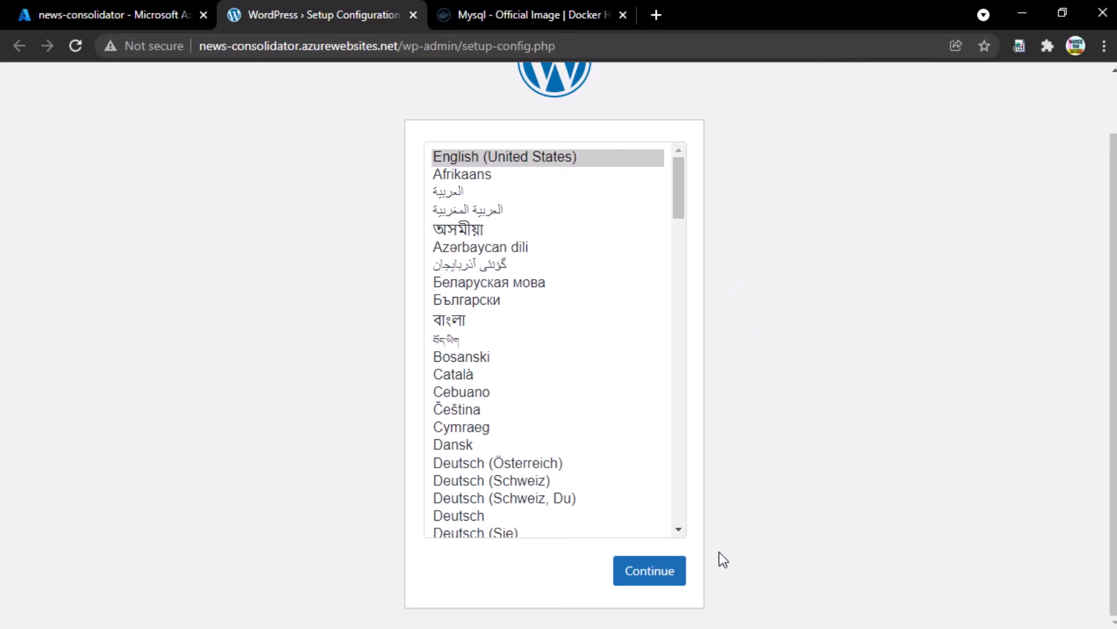
pyautogui.click(650, 572)
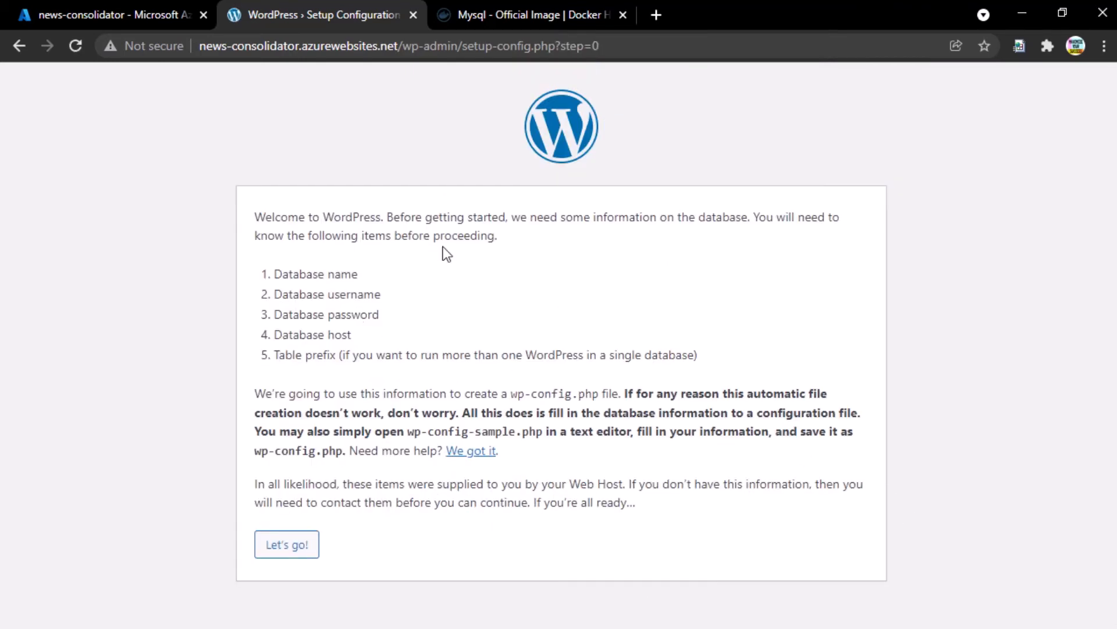
# - Proceed to the database connection form, check its localhost Database Host, and return to Azure
pyautogui.click(284, 551)
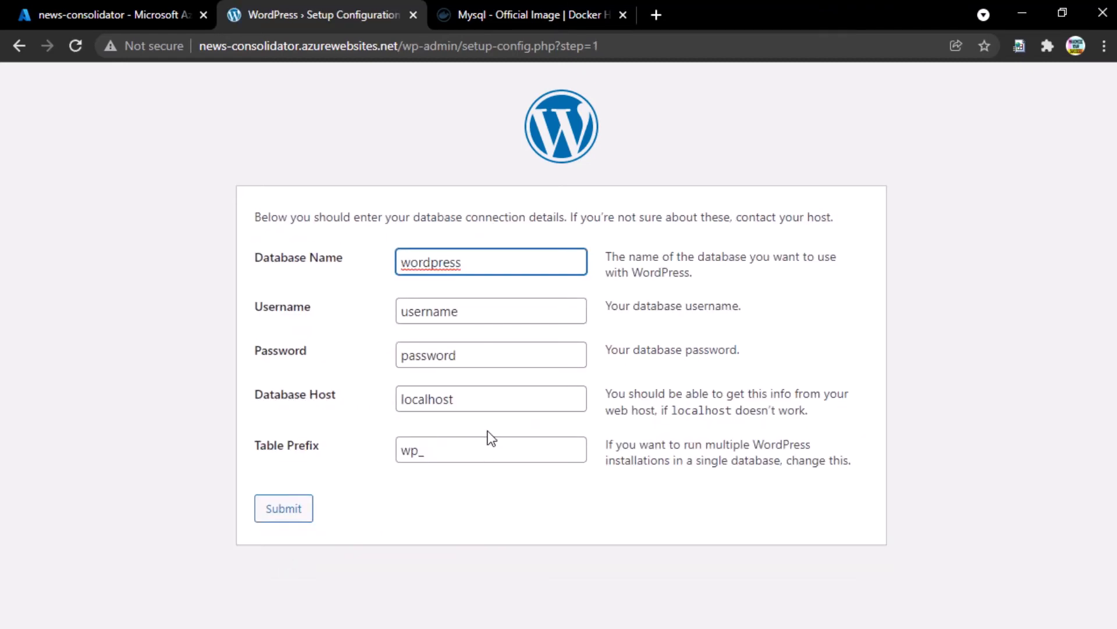
pyautogui.doubleClick(479, 400)
pyautogui.click(479, 400)
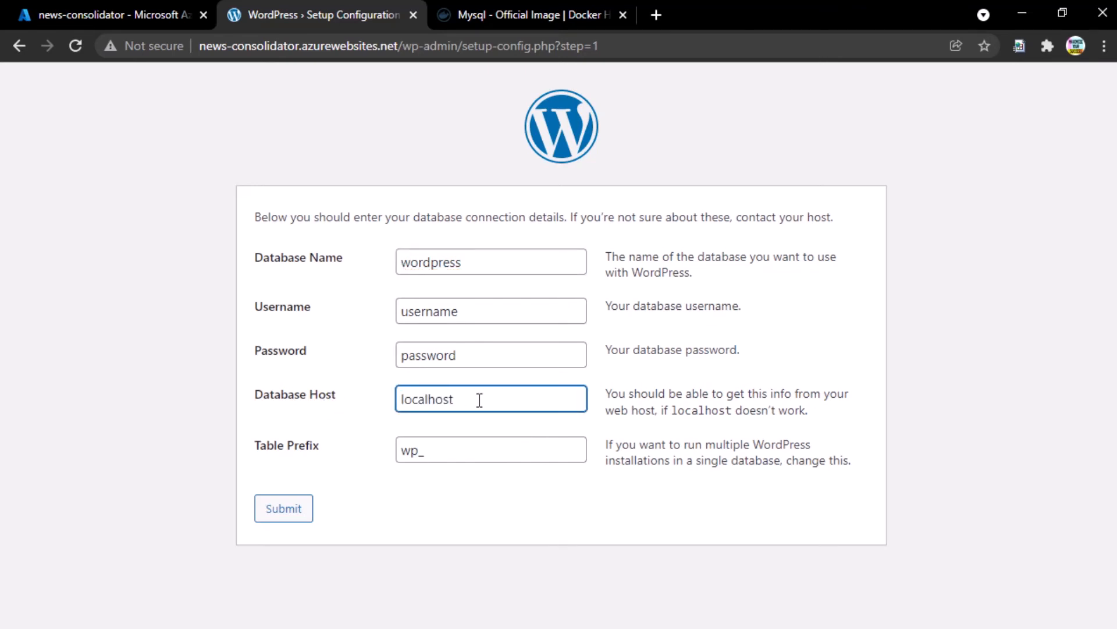
pyautogui.click(111, 4)
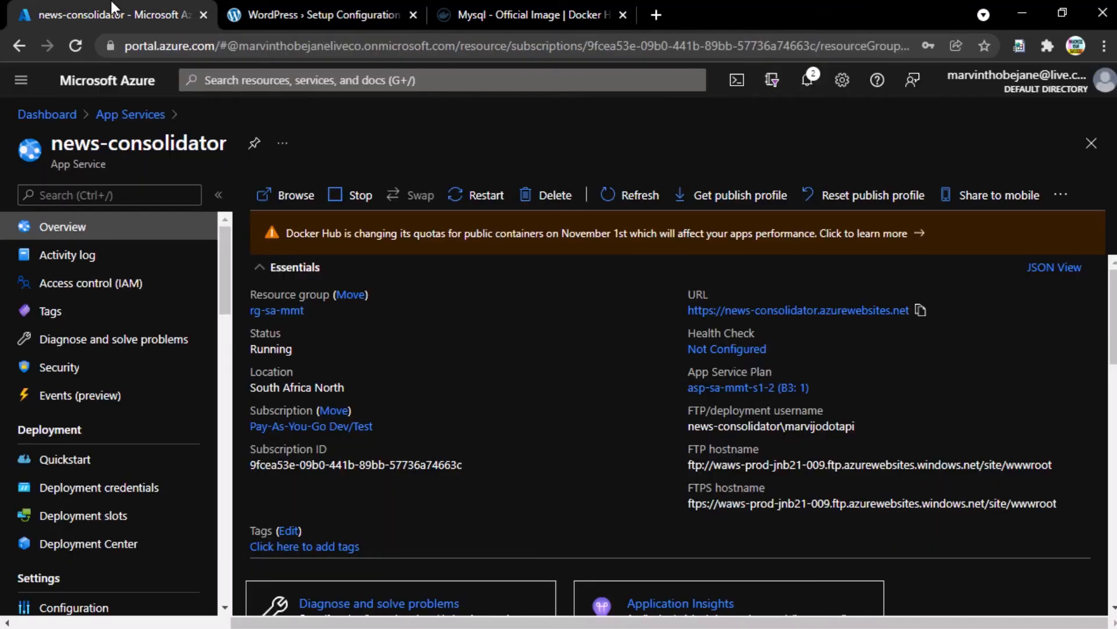
# - Search 'container' and open the news-consolidator-db container instance
pyautogui.click(330, 78)
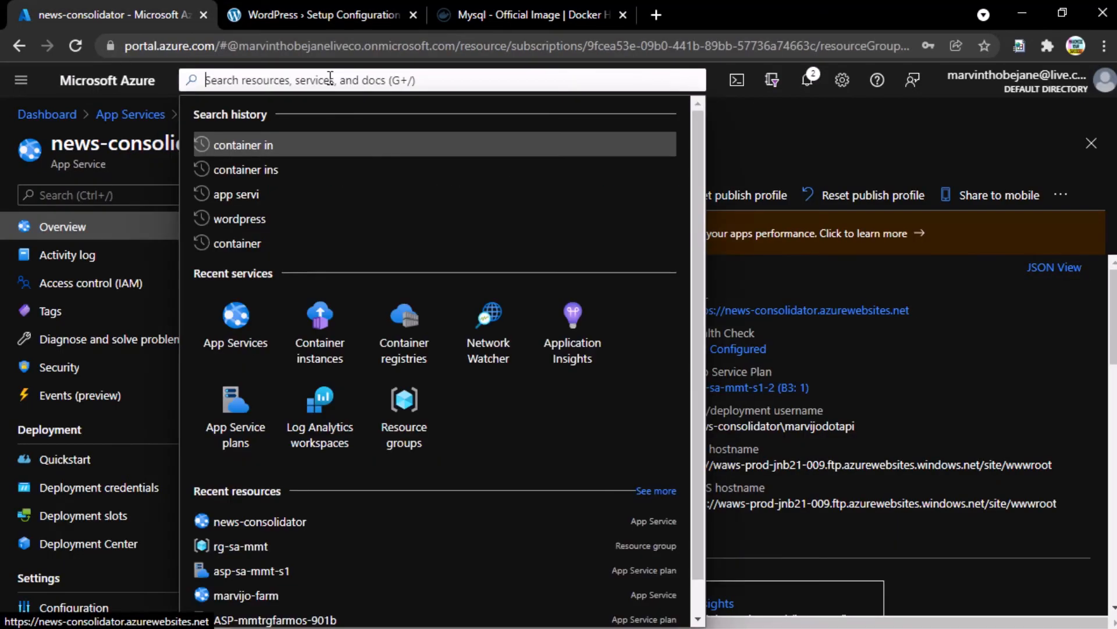
pyautogui.write('container')
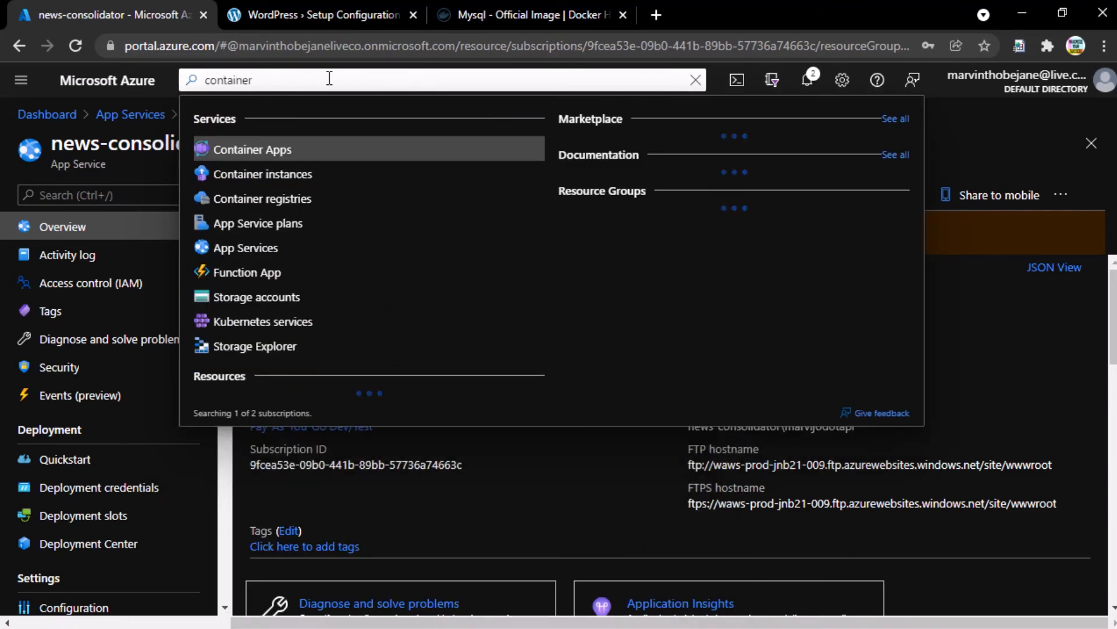
pyautogui.press('Down')
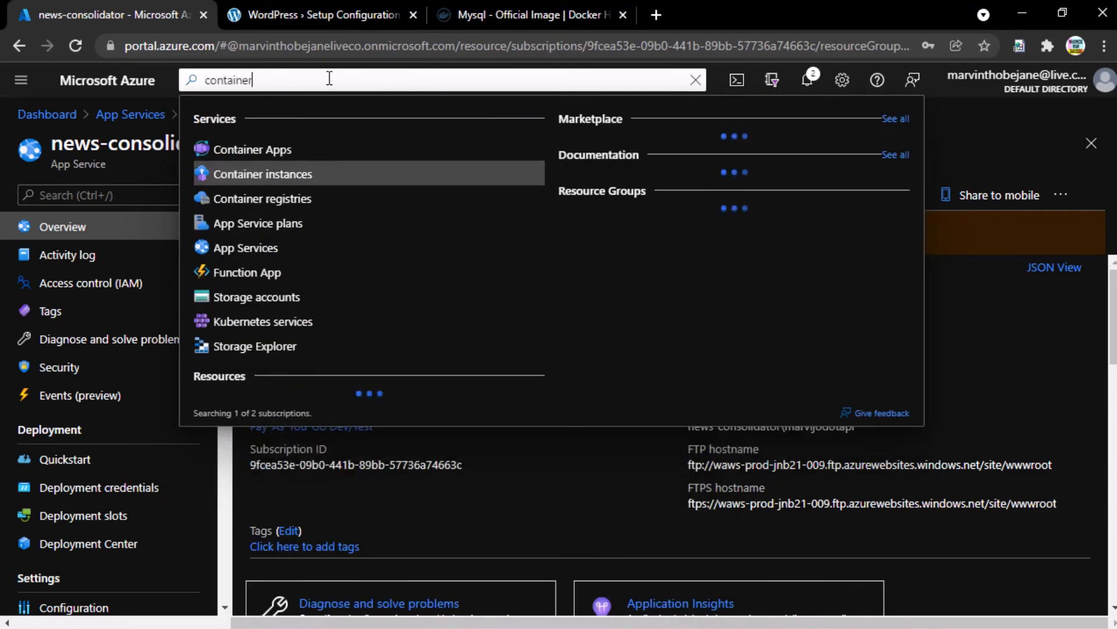
pyautogui.press('Return')
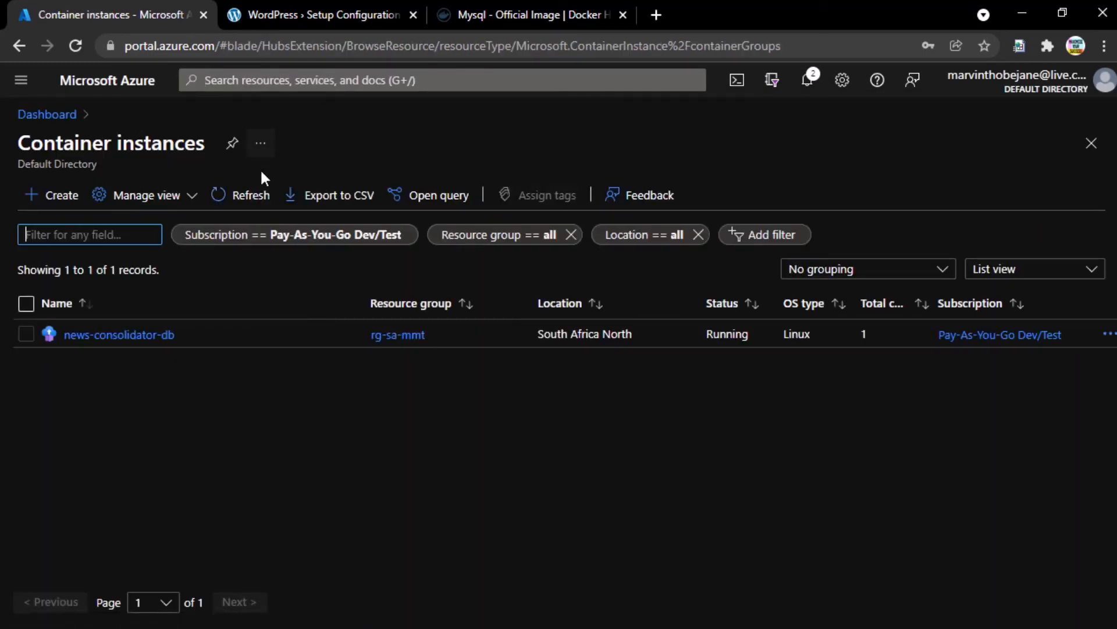
pyautogui.click(162, 338)
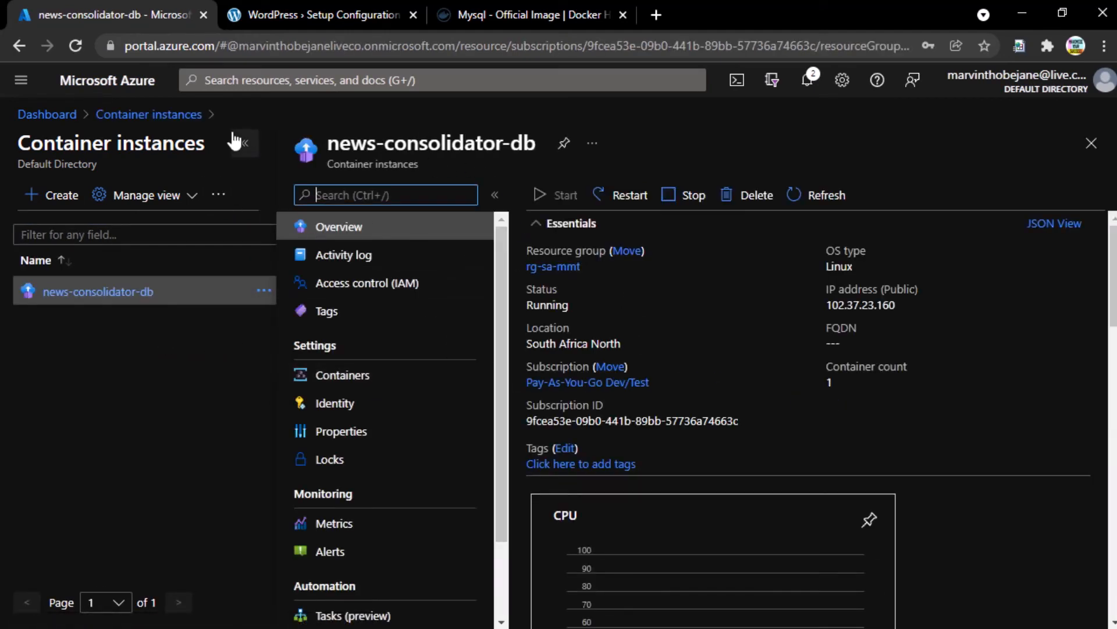
# - Collapse the instance list and view news-consolidator-db's containers, showing mysql:latest running
pyautogui.click(244, 143)
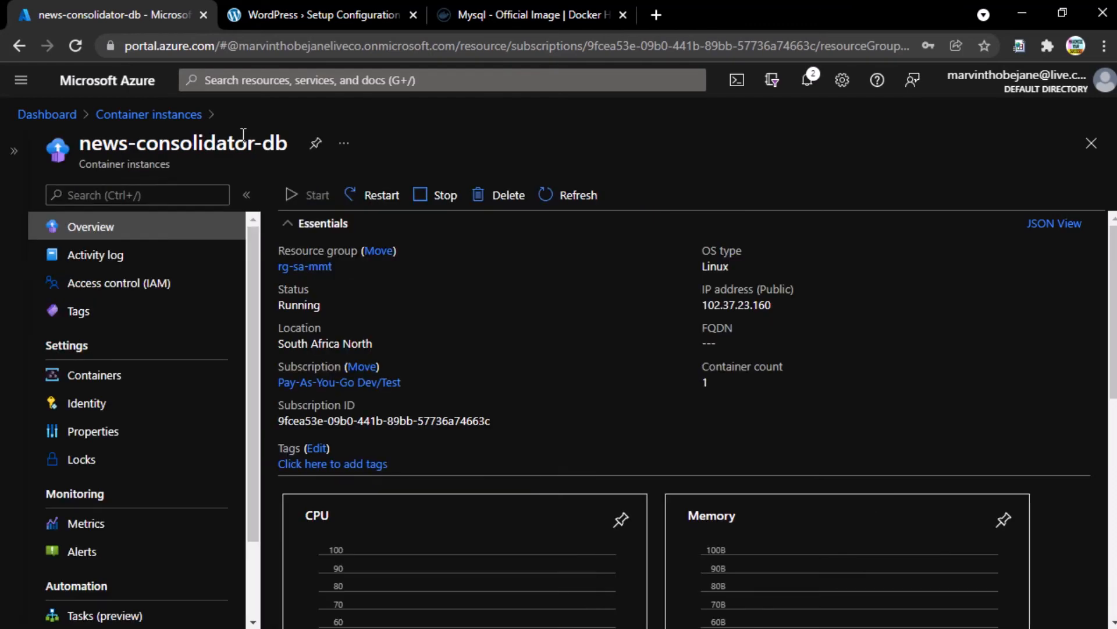
pyautogui.doubleClick(106, 163)
pyautogui.moveTo(134, 160); pyautogui.dragTo(146, 163)
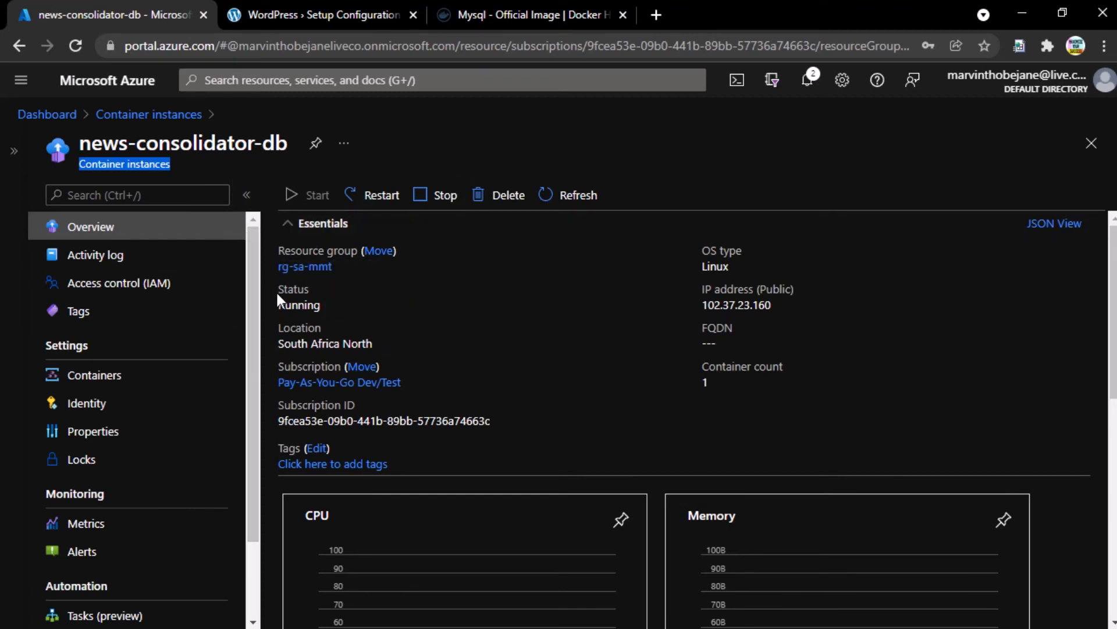
pyautogui.click(143, 382)
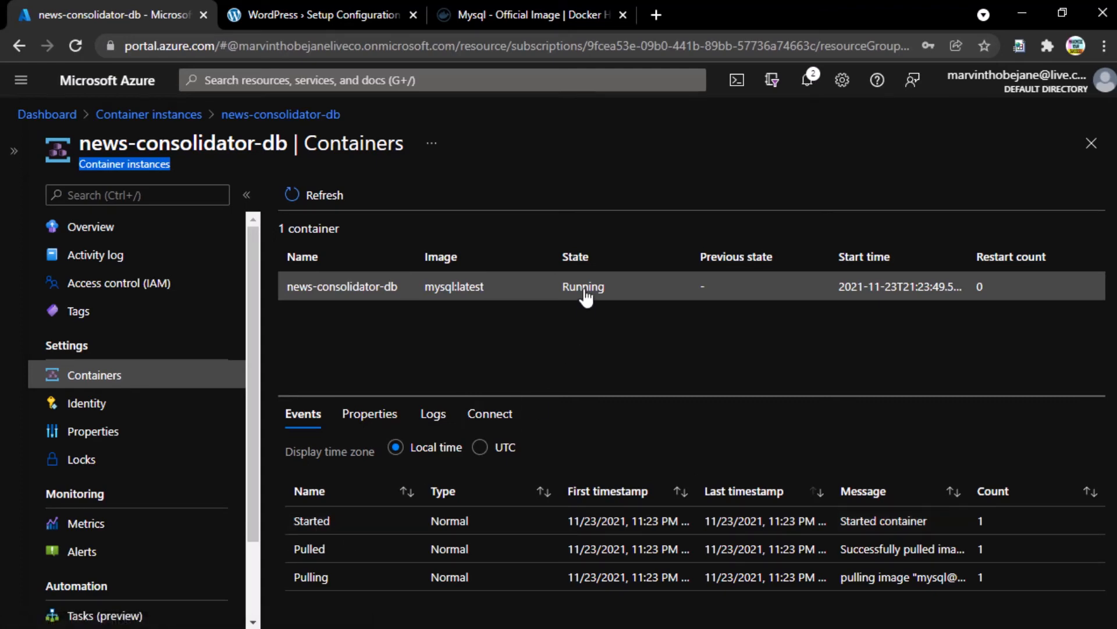
# - Go back to the news-consolidator-db overview and copy its public IP 102.37.23.160
pyautogui.doubleClick(309, 522)
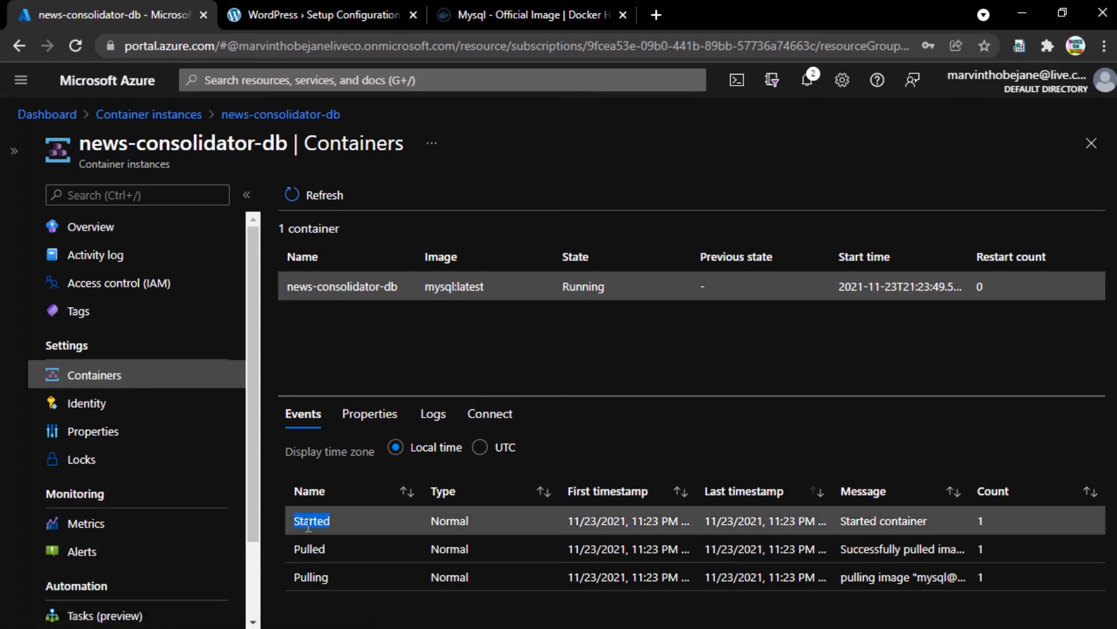
pyautogui.click(324, 522)
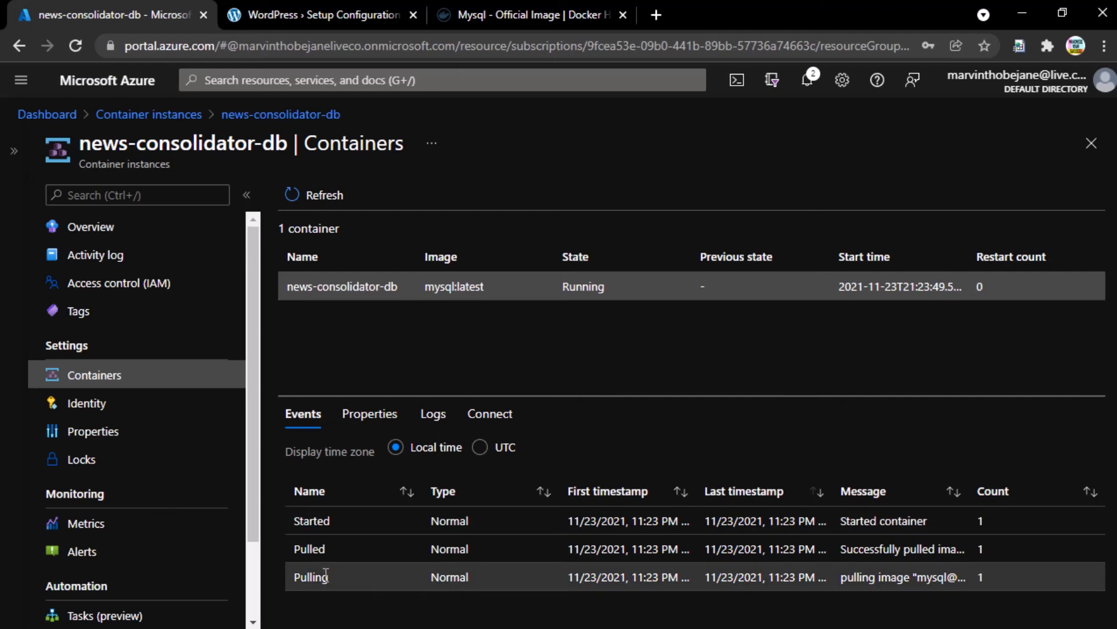
pyautogui.doubleClick(315, 521)
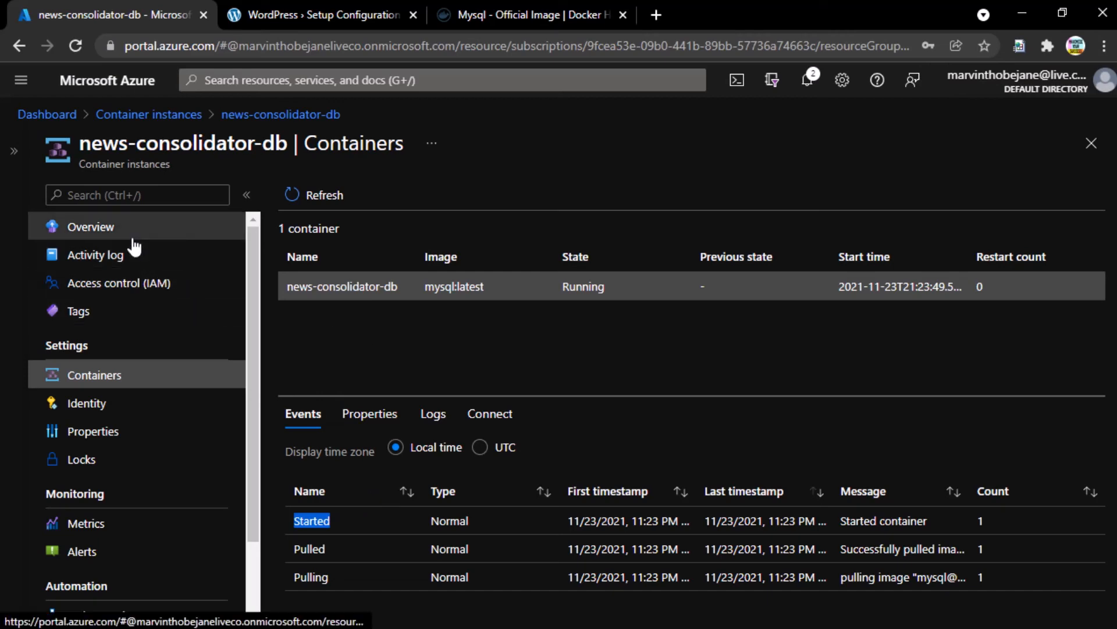
pyautogui.click(112, 232)
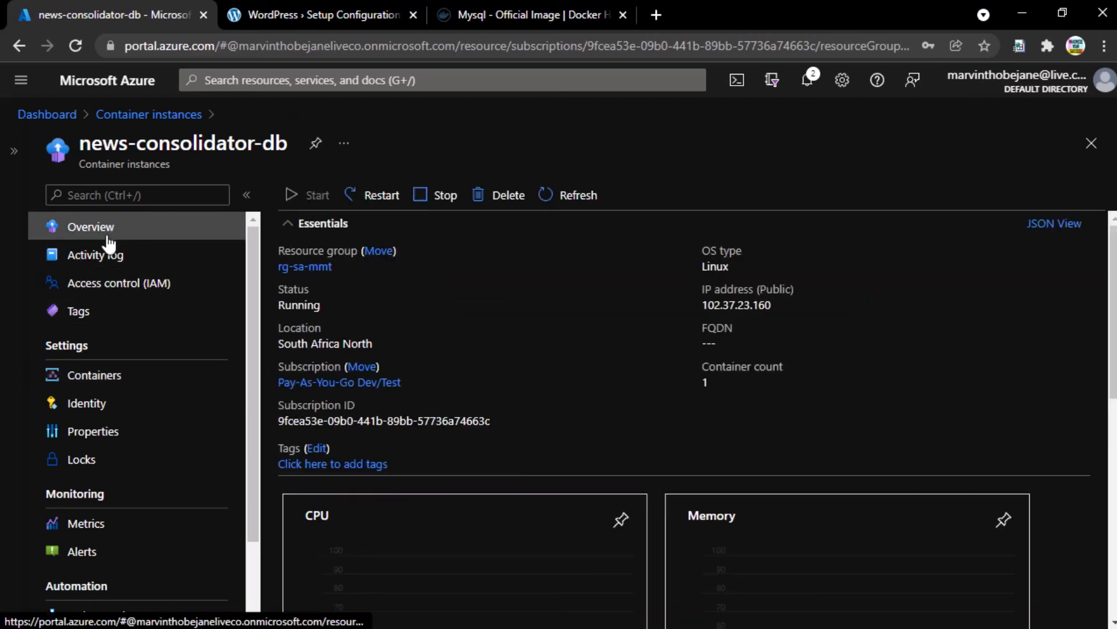
pyautogui.doubleClick(290, 306)
pyautogui.click(717, 266)
pyautogui.doubleClick(718, 266)
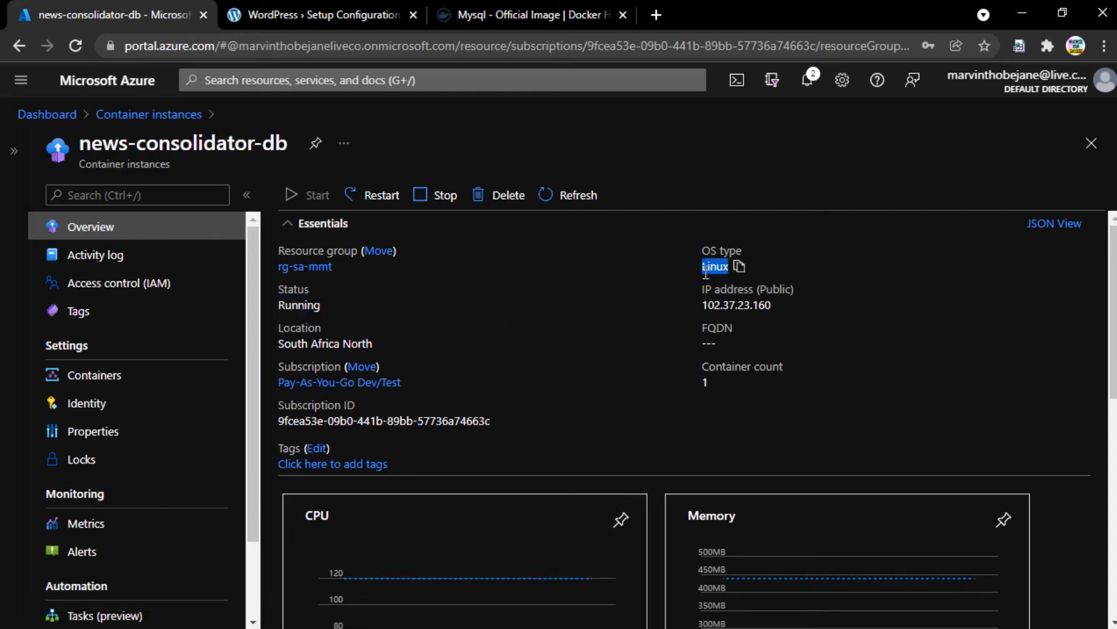
pyautogui.click(706, 271)
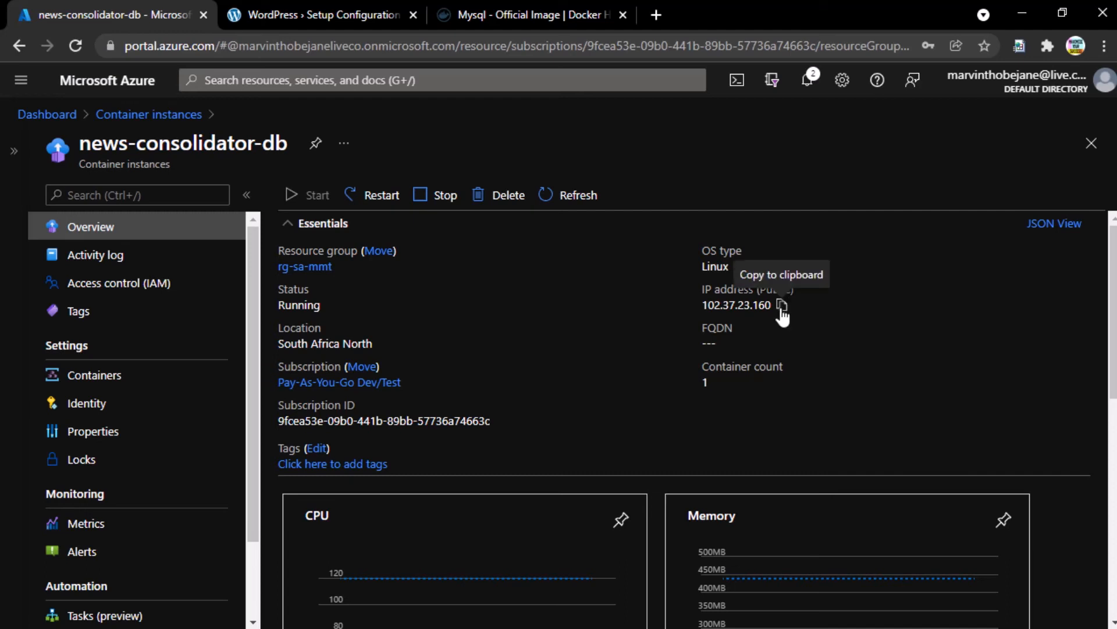
pyautogui.click(782, 306)
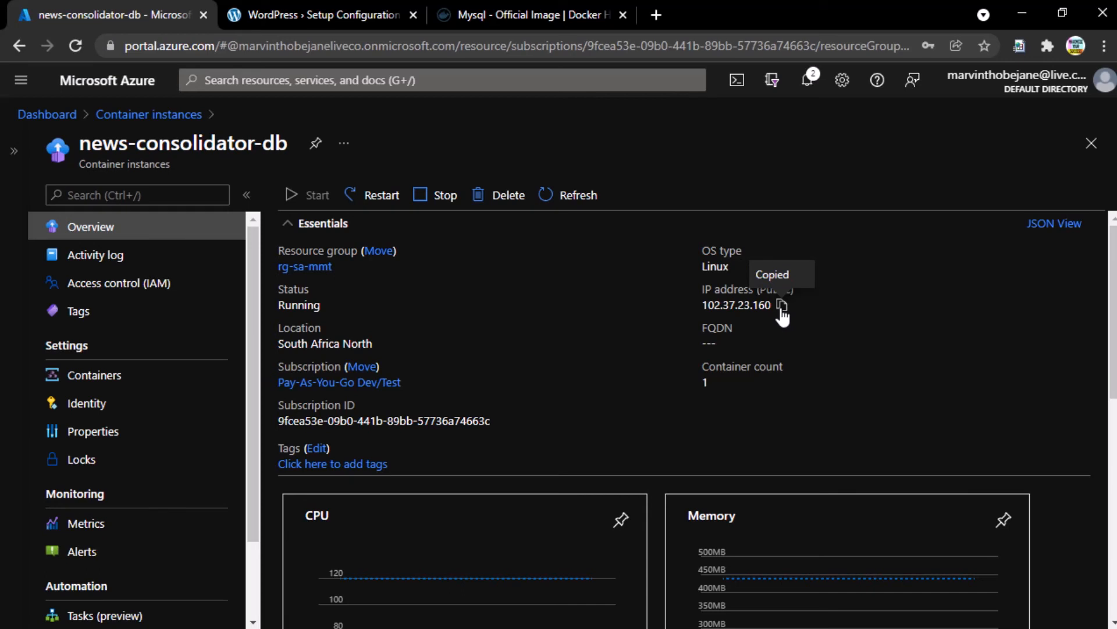
# - In the WordPress form, set Database Host to the copied IP, username root, and the root password
pyautogui.click(307, 18)
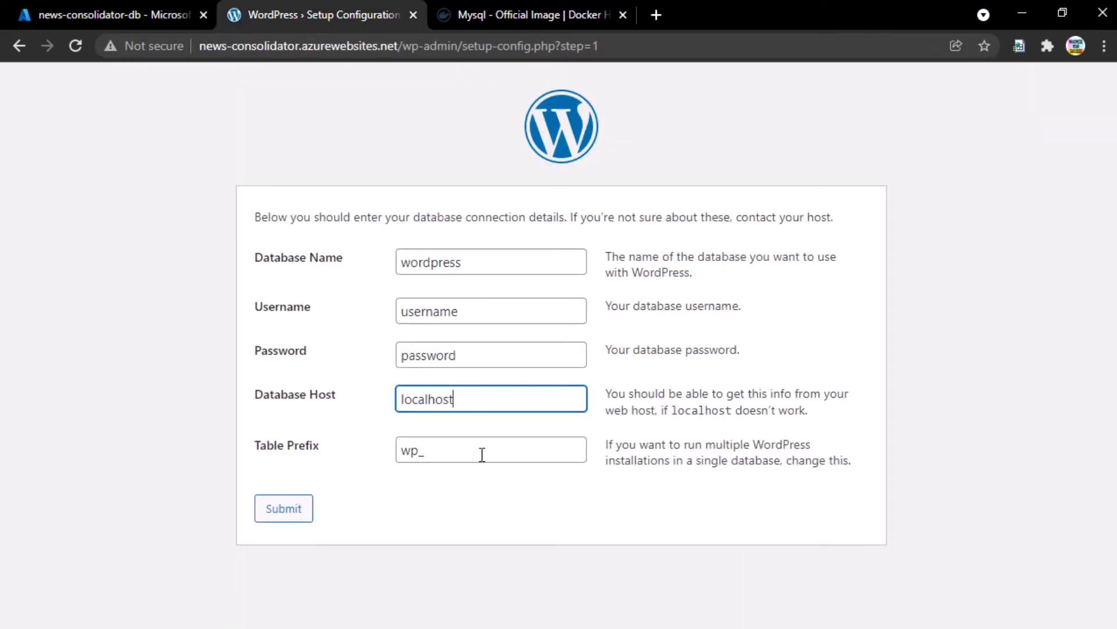
pyautogui.doubleClick(436, 399)
pyautogui.hotkey('ctrl', 'v')
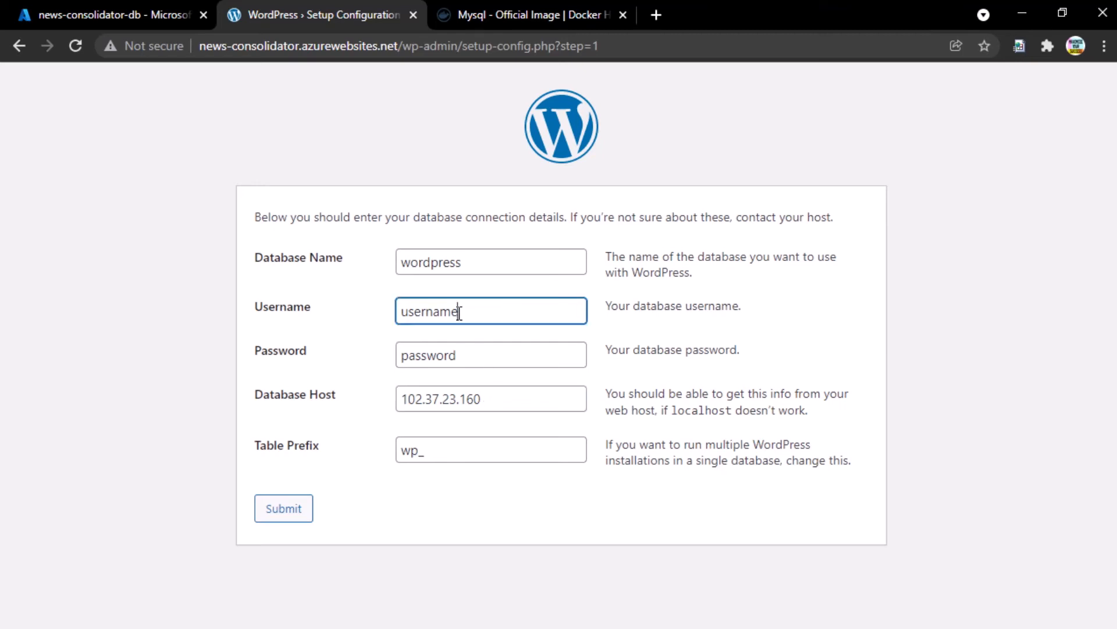
pyautogui.doubleClick(492, 313)
pyautogui.press('Tab')
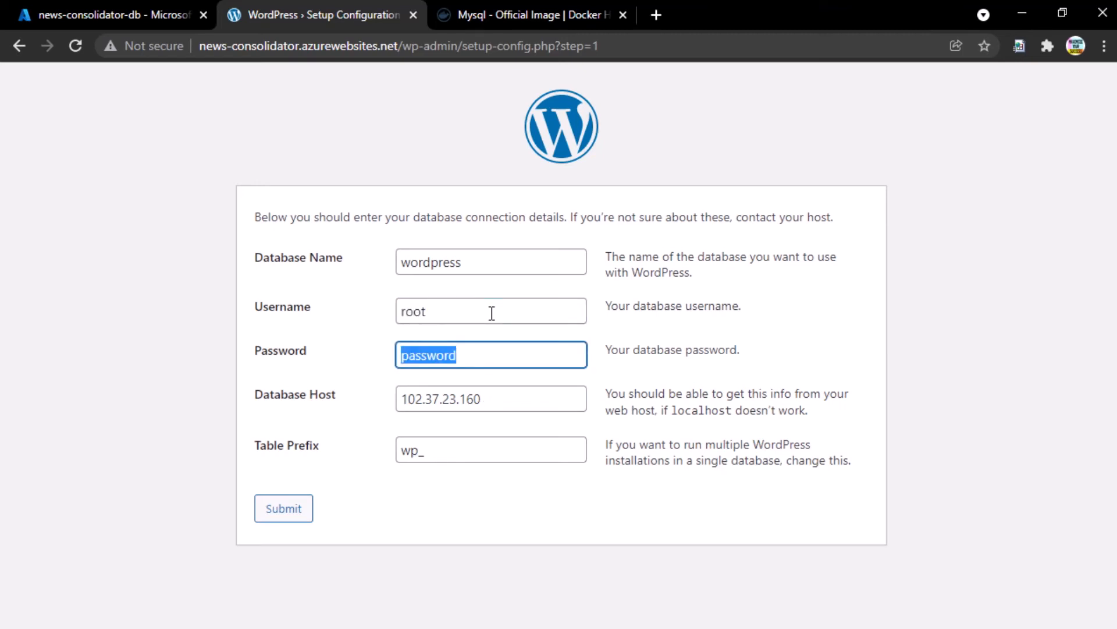
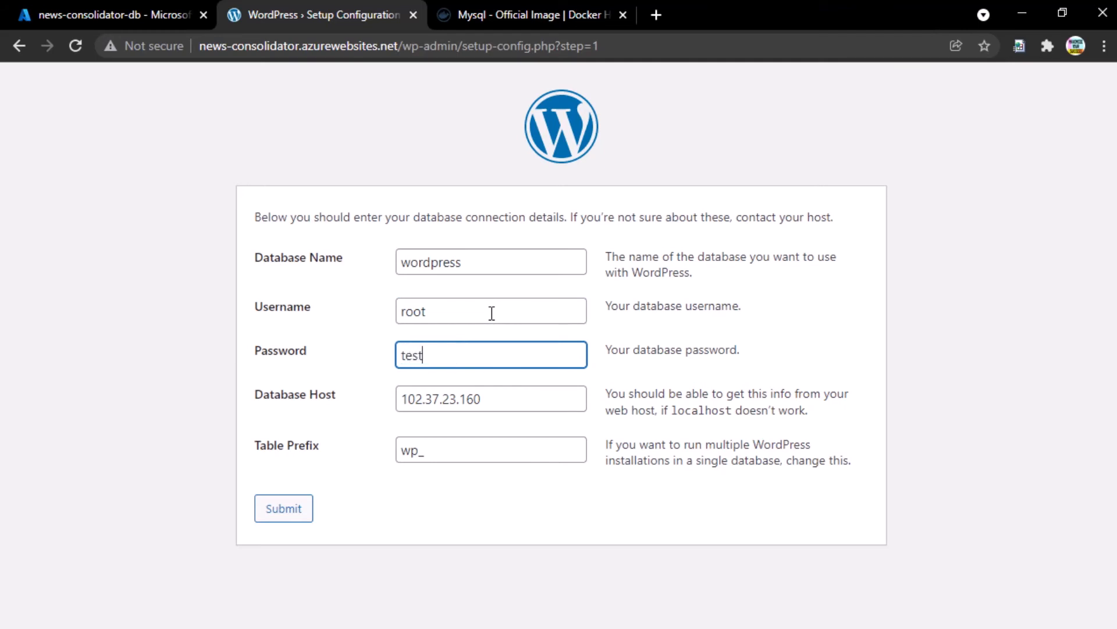
# - Check the database name is wordpress, then return to the Azure container instance page
pyautogui.moveTo(282, 258); pyautogui.dragTo(333, 265)
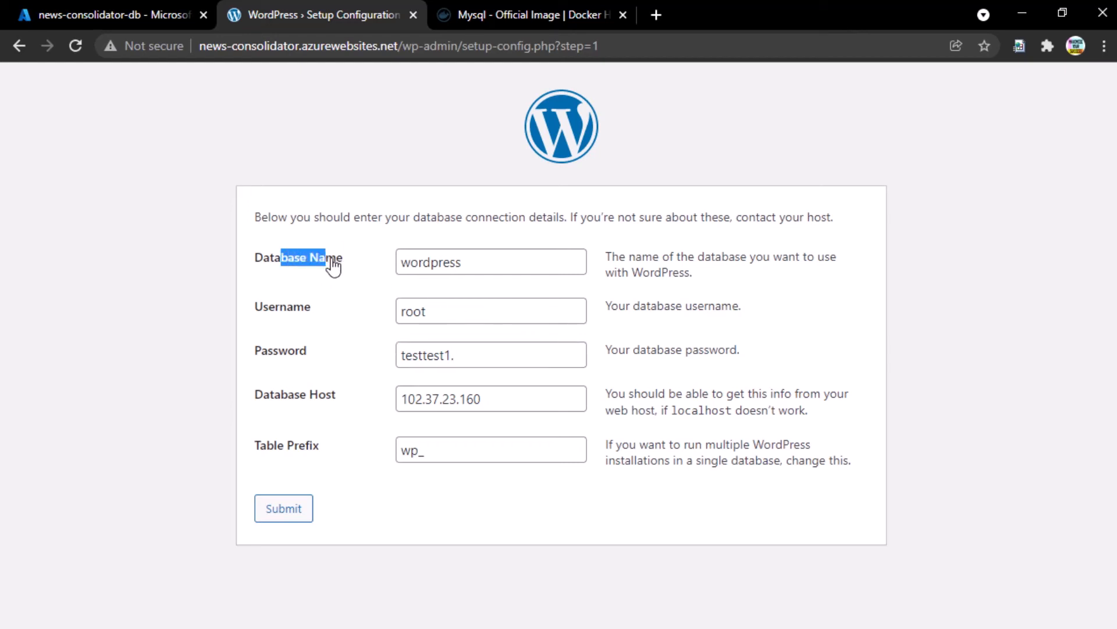
pyautogui.doubleClick(477, 264)
pyautogui.click(477, 263)
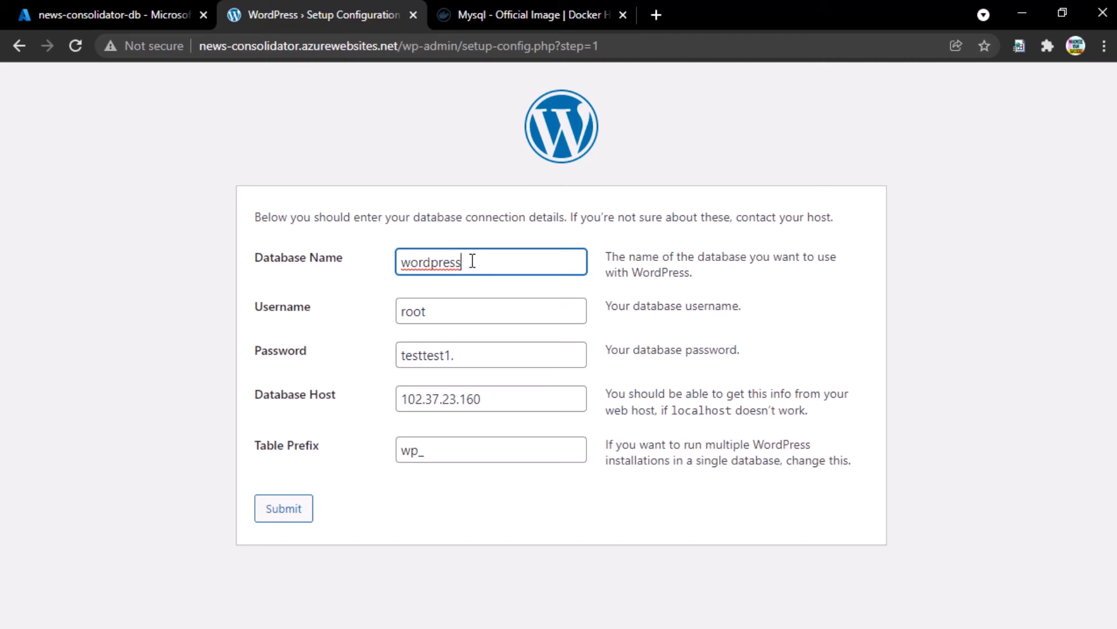
pyautogui.click(142, 7)
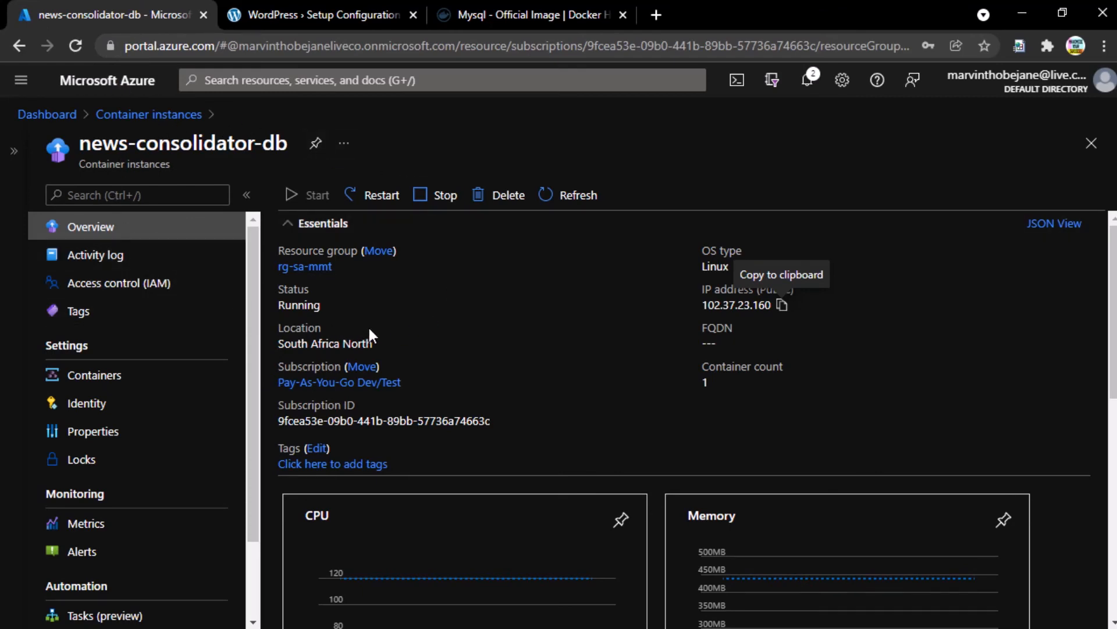
# - Show the news-consolidator-db Containers list with its running mysql:latest container
pyautogui.click(176, 382)
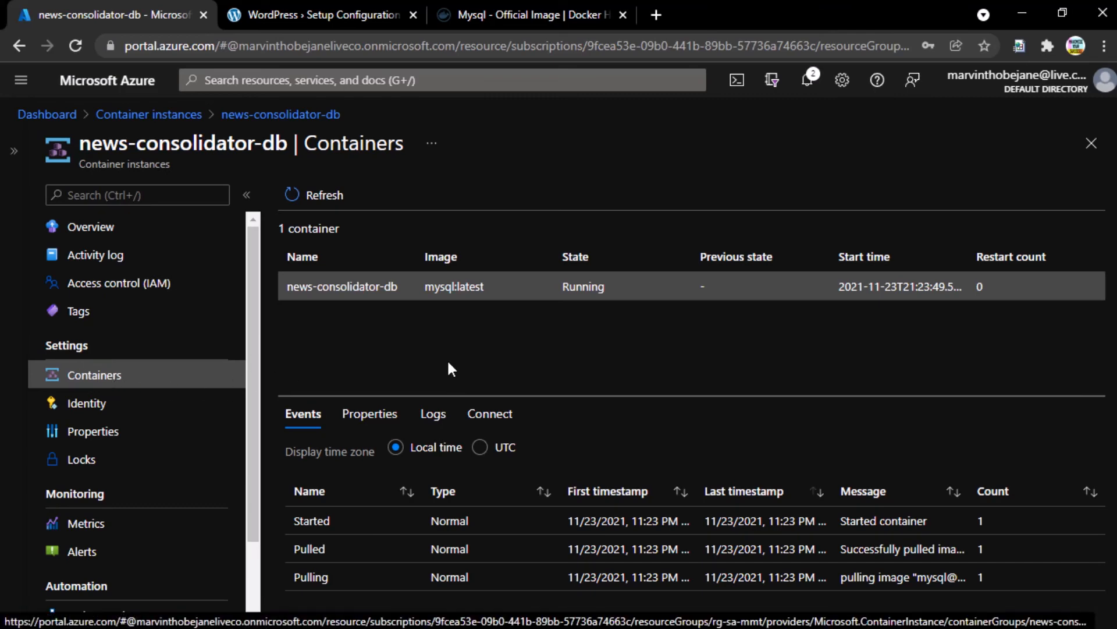
# - Connect to the mysql:latest container using the /bin/sh start-up command
pyautogui.click(508, 416)
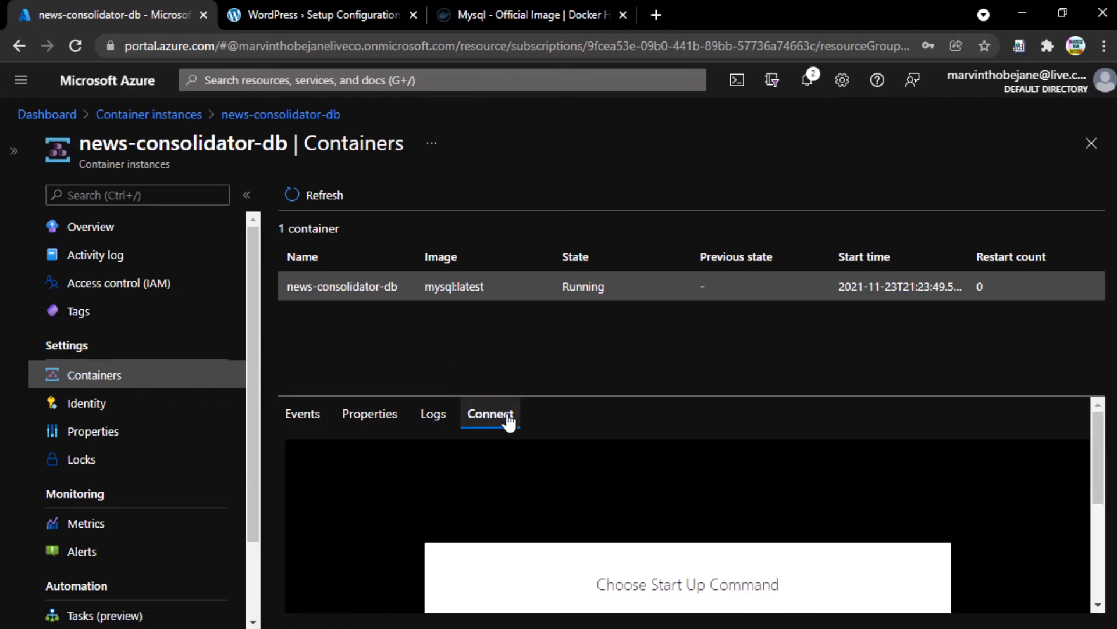
pyautogui.moveTo(546, 394); pyautogui.dragTo(553, 279)
pyautogui.click(656, 522)
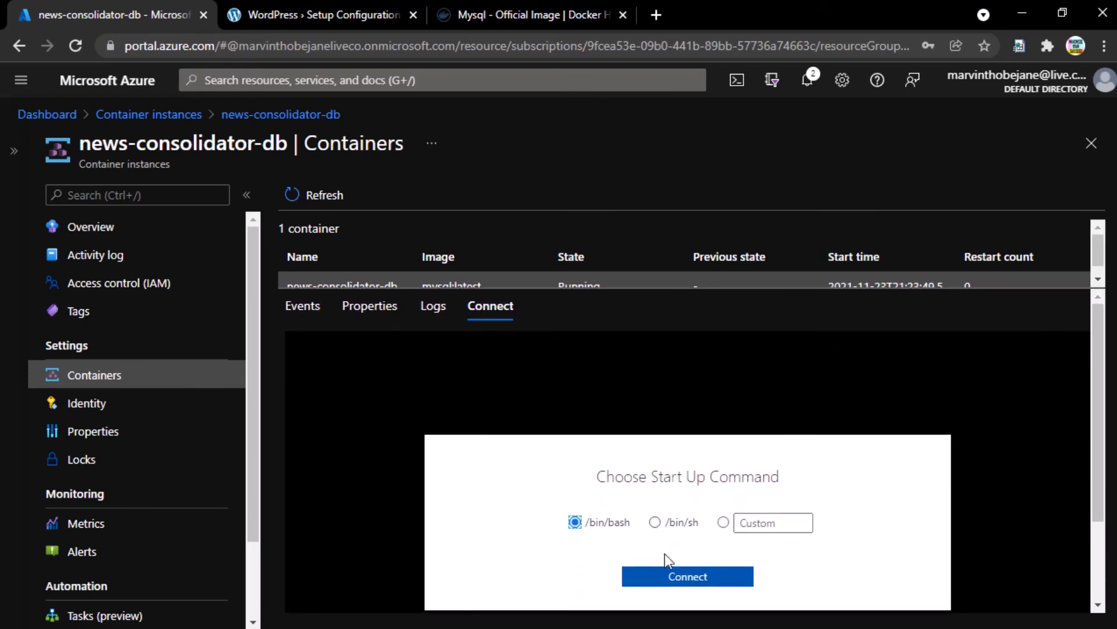
pyautogui.click(656, 523)
pyautogui.click(658, 568)
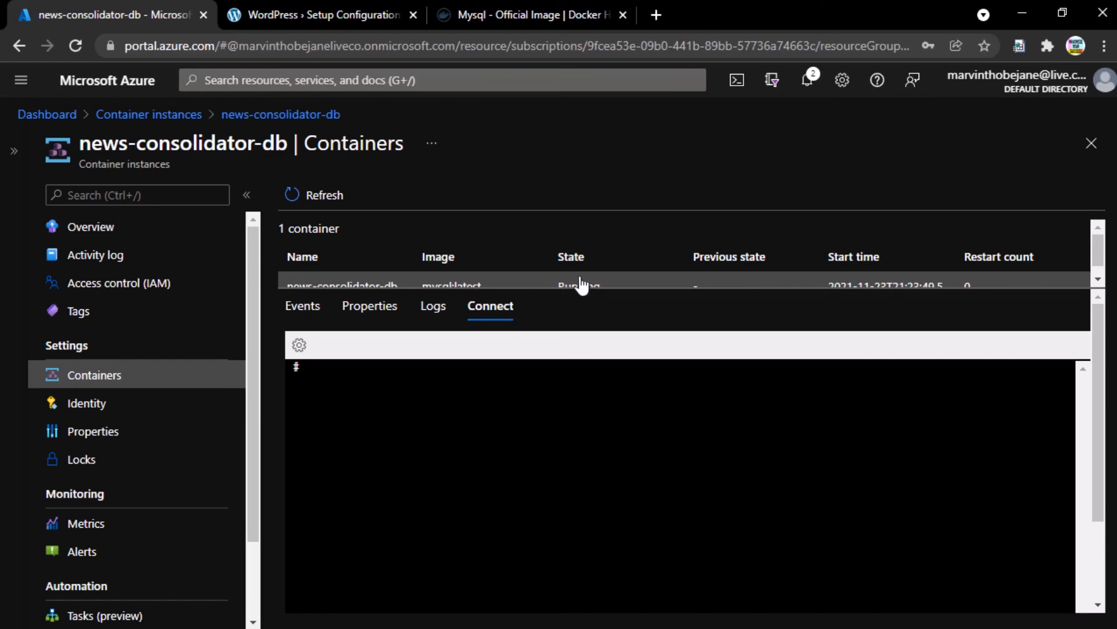
# - Run mysql, then after denial log in with 'mysql -u root -p' and the root password
pyautogui.moveTo(601, 289); pyautogui.dragTo(601, 334)
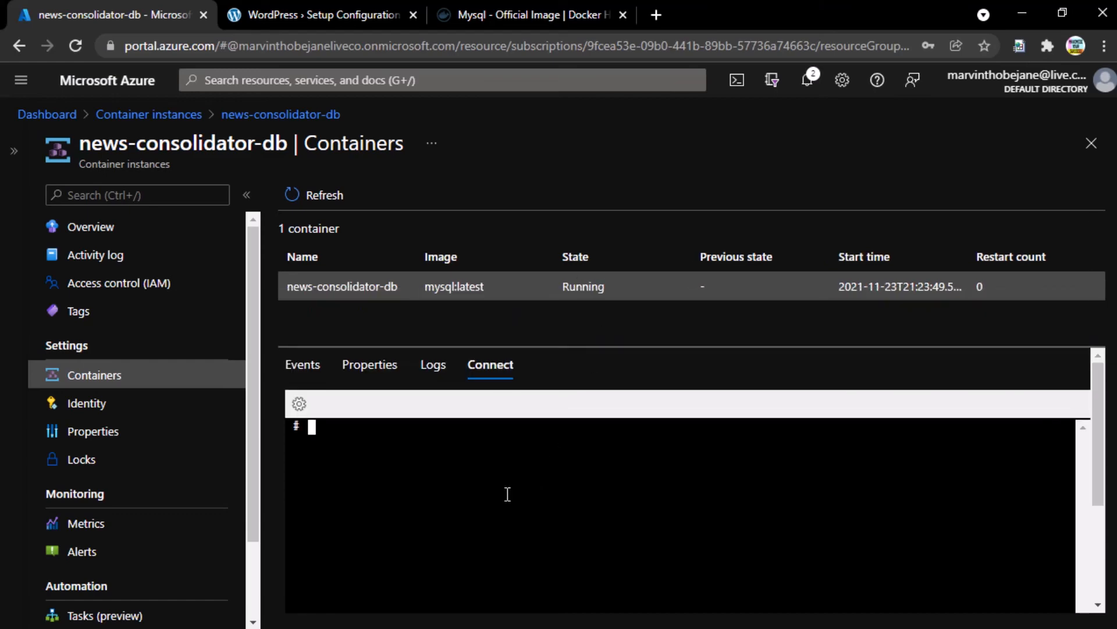
pyautogui.write('mysql')
pyautogui.press('Return')
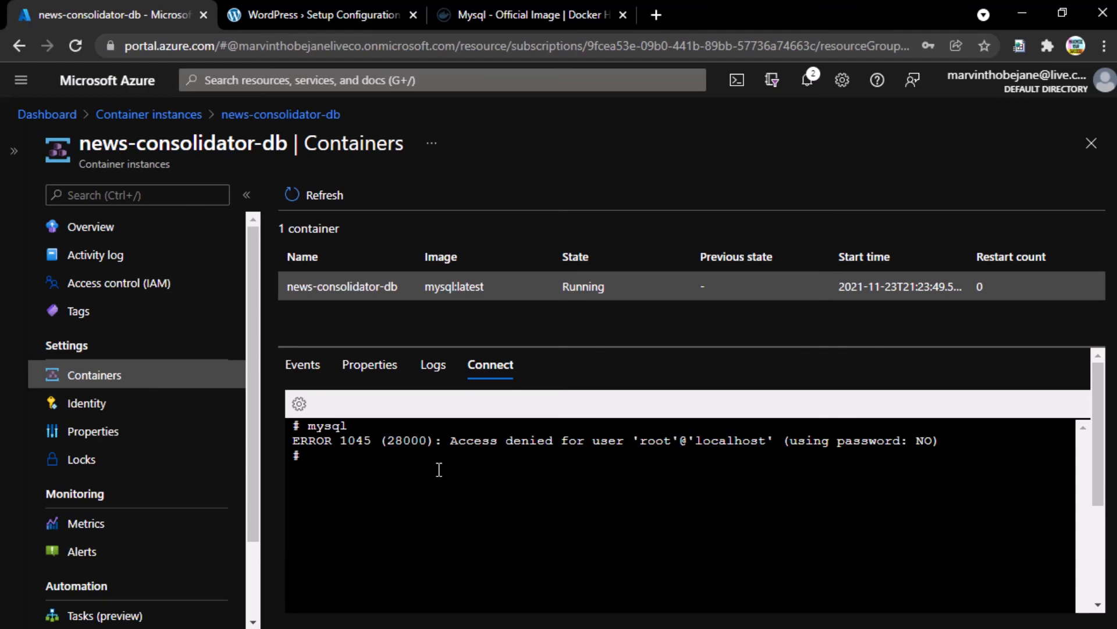
pyautogui.write('mysql -u root -p')
pyautogui.press('Return')
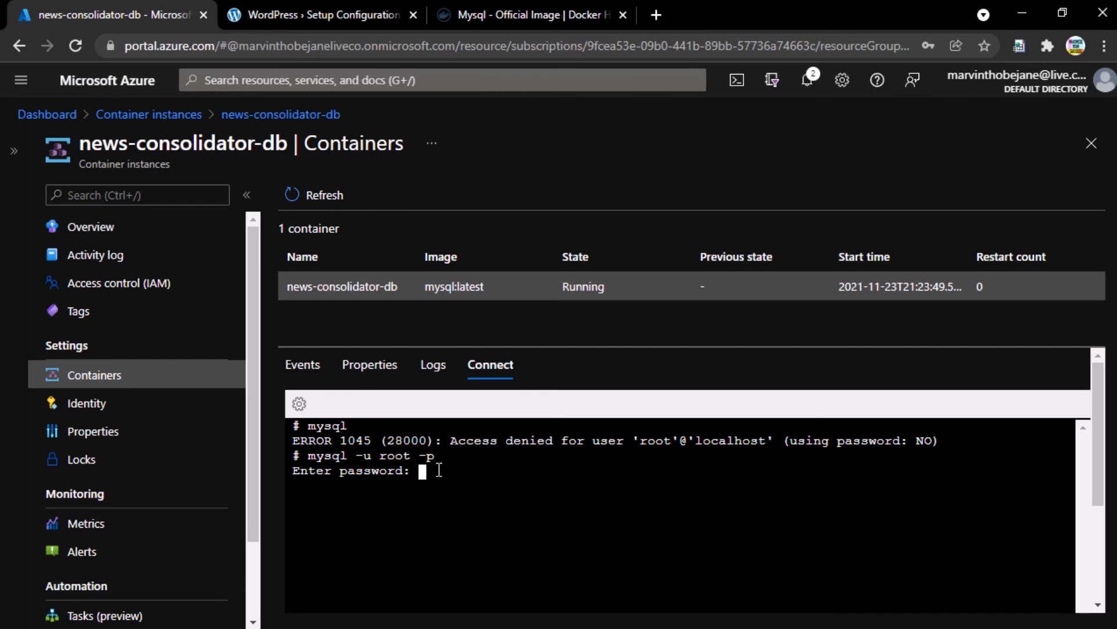
pyautogui.press('Return')
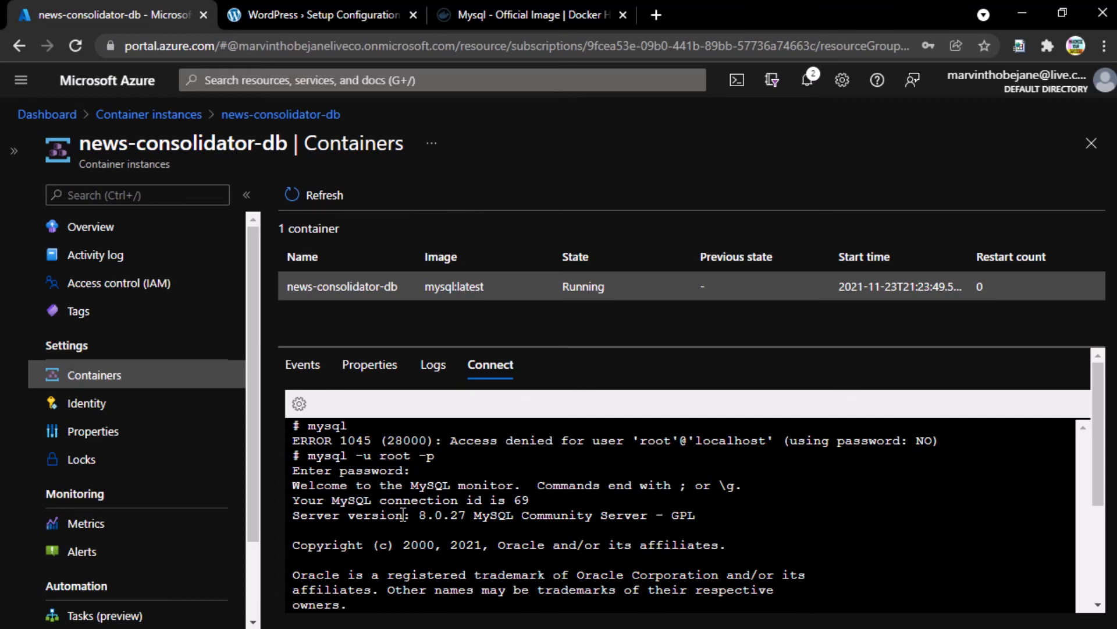
pyautogui.moveTo(469, 345); pyautogui.dragTo(521, 250)
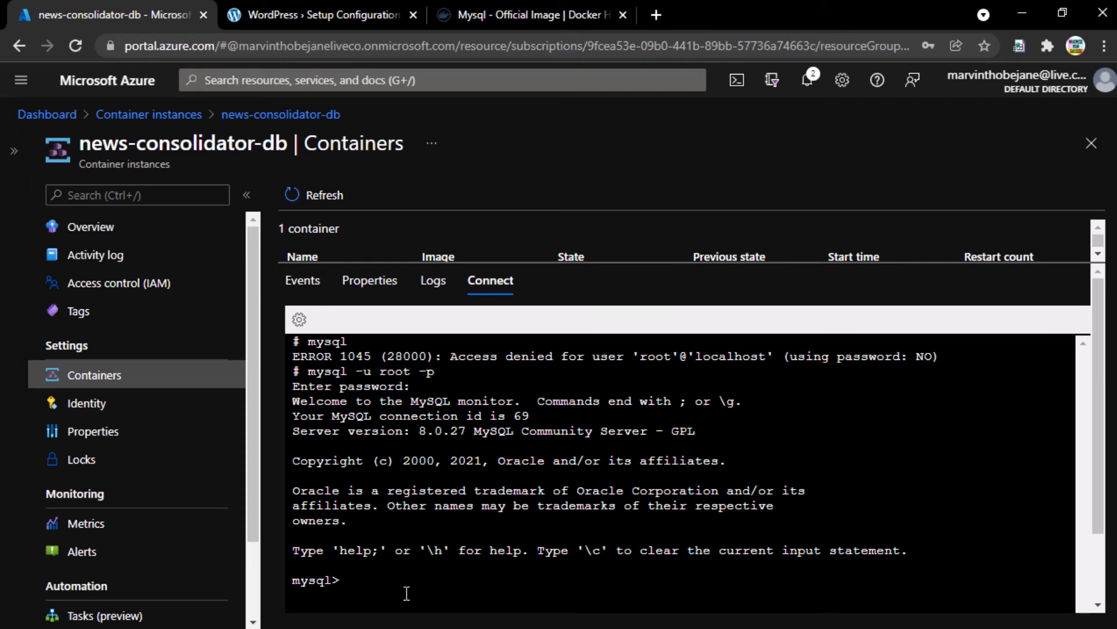
# - Execute 'create schema marvijo_wp1;' and highlight the Query OK result and schema name
pyautogui.write('create ')
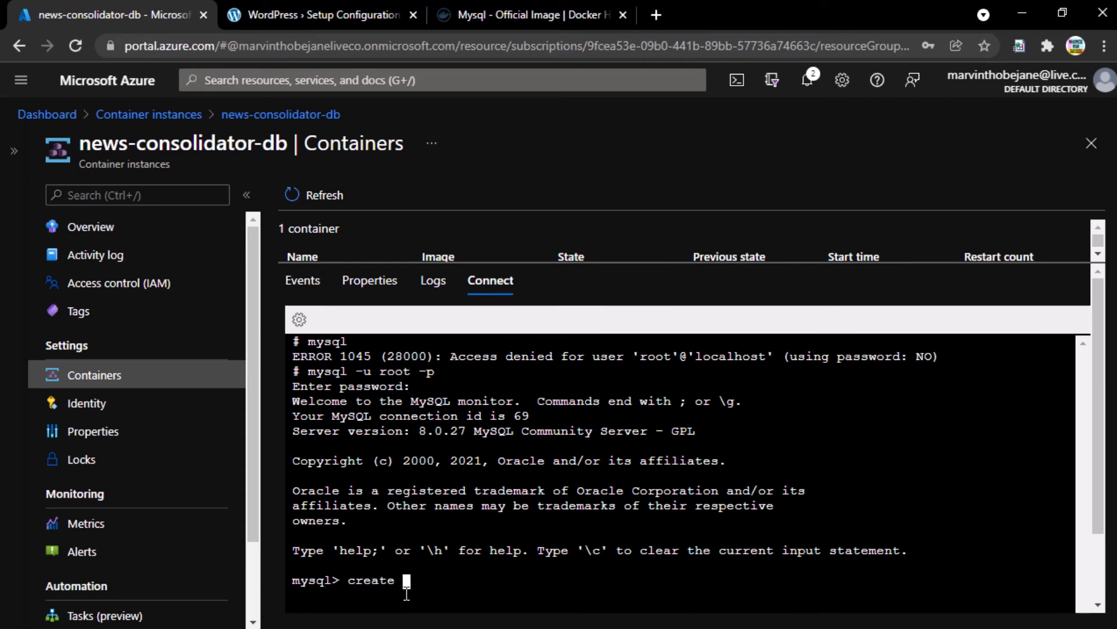
pyautogui.write('schema marvijo_wp1')
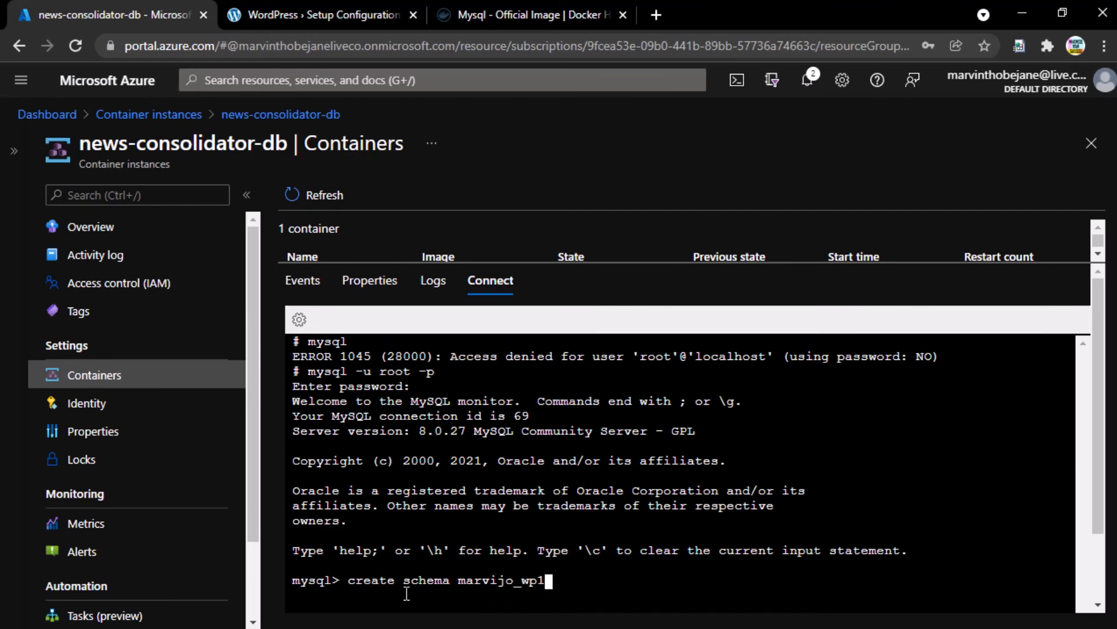
pyautogui.press('Return')
pyautogui.write(';')
pyautogui.press('Return')
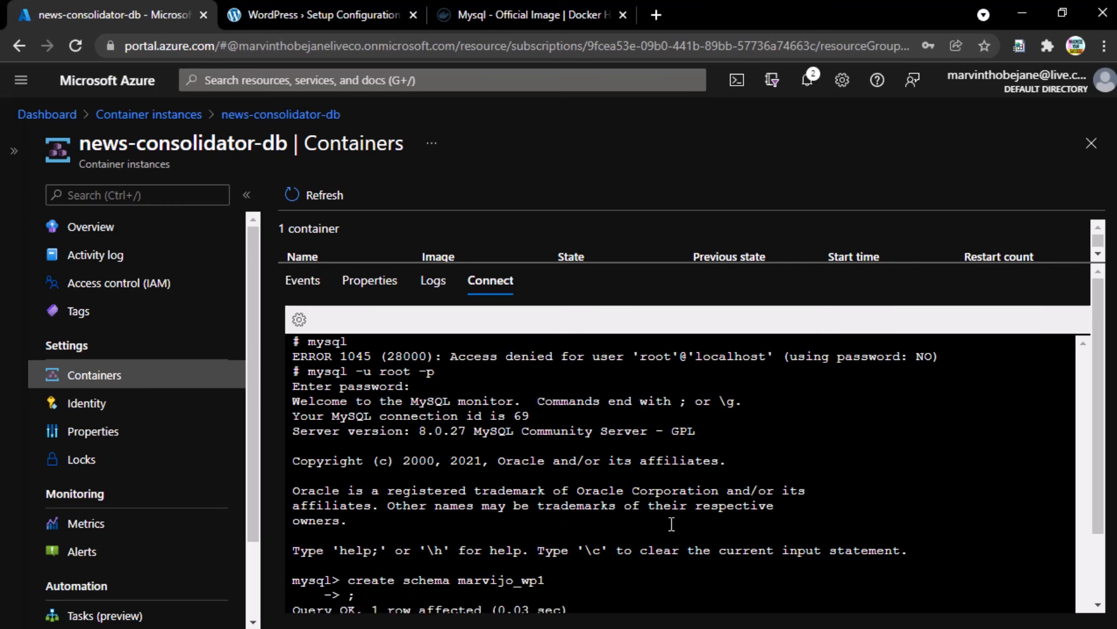
pyautogui.scroll(-2, 762, 531)
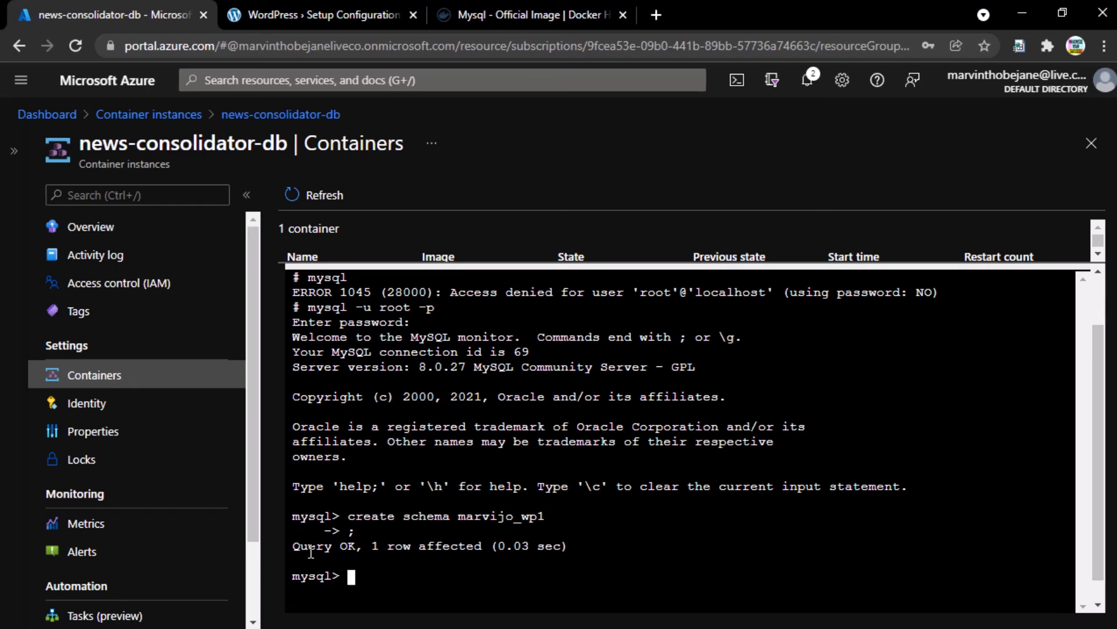
pyautogui.moveTo(309, 551); pyautogui.dragTo(394, 547)
pyautogui.click(458, 551)
pyautogui.click(393, 547)
pyautogui.moveTo(474, 517); pyautogui.dragTo(547, 517)
pyautogui.click(547, 517)
# - Replace the Database Name with marvijo_wp1 in the WordPress setup form and submit it
pyautogui.click(314, 13)
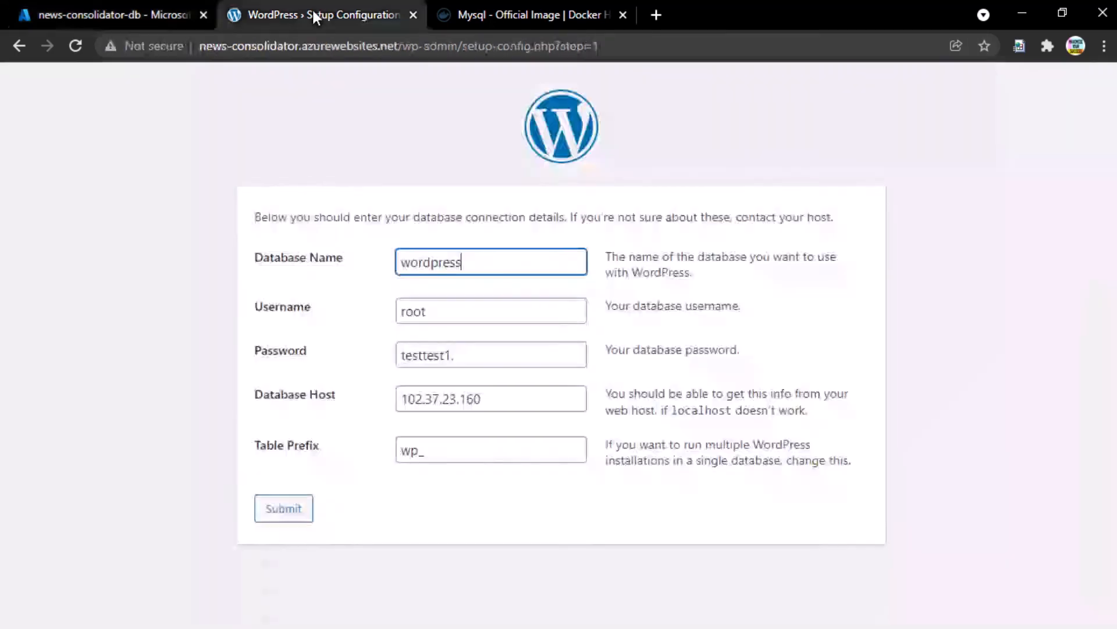
pyautogui.doubleClick(437, 261)
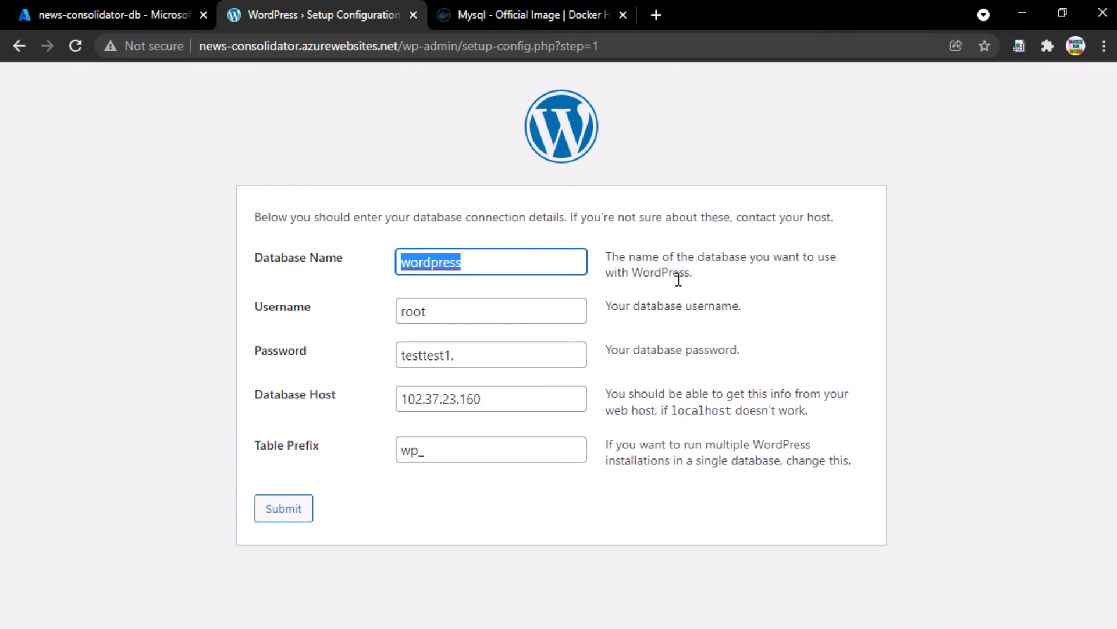
pyautogui.press('BackSpace')
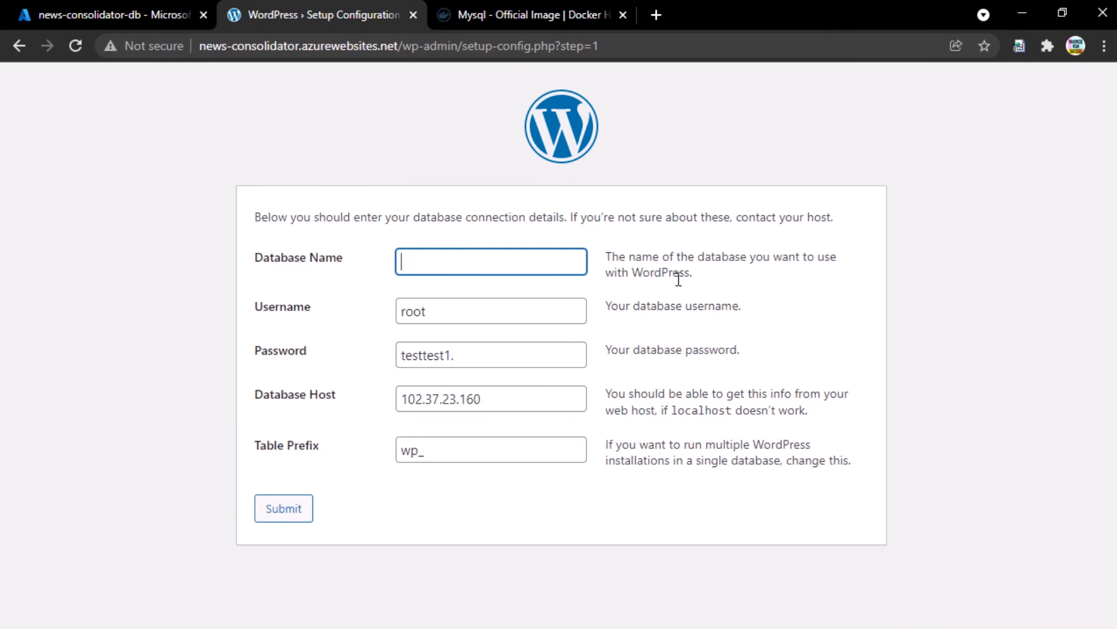
pyautogui.write('marvijo_wp1')
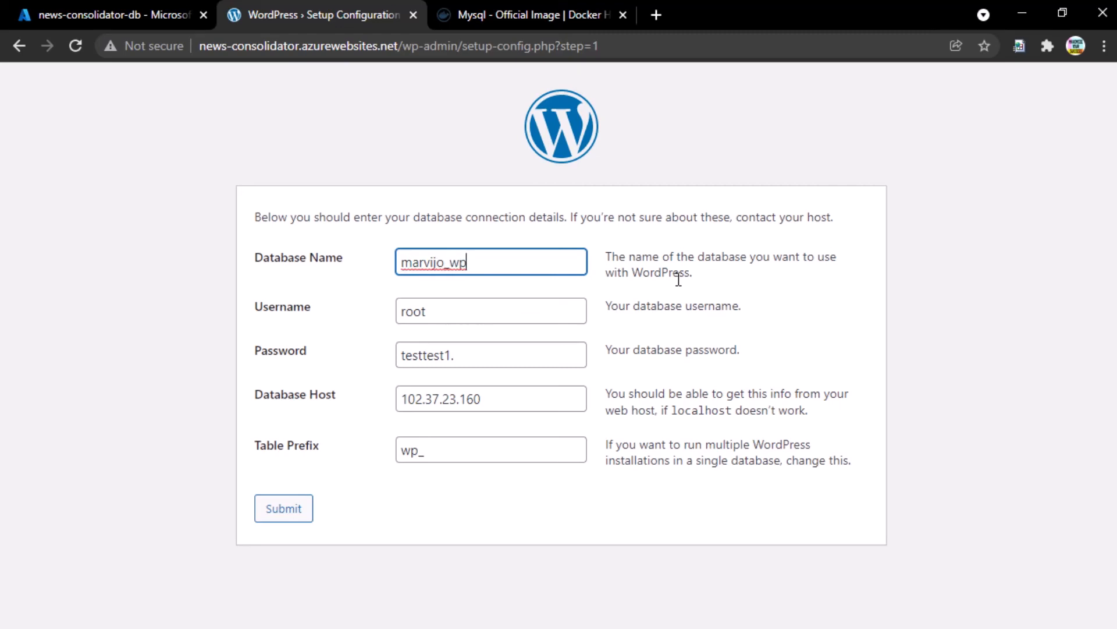
pyautogui.click(288, 515)
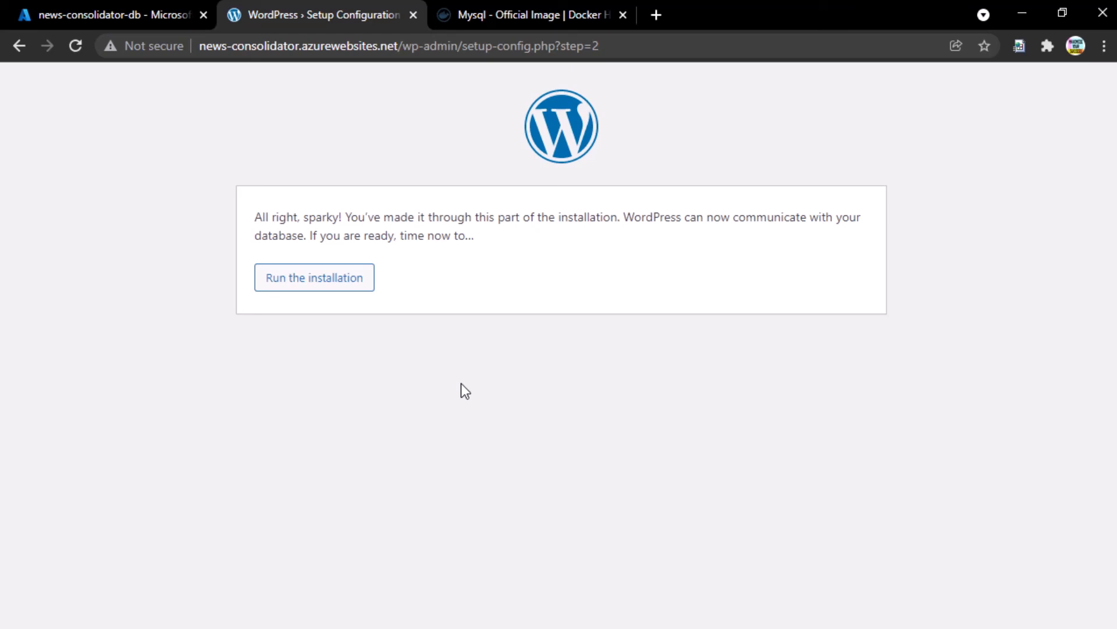
# - Start the installation, set Site Title to 'Marvijo's POC' and username to root
pyautogui.click(366, 286)
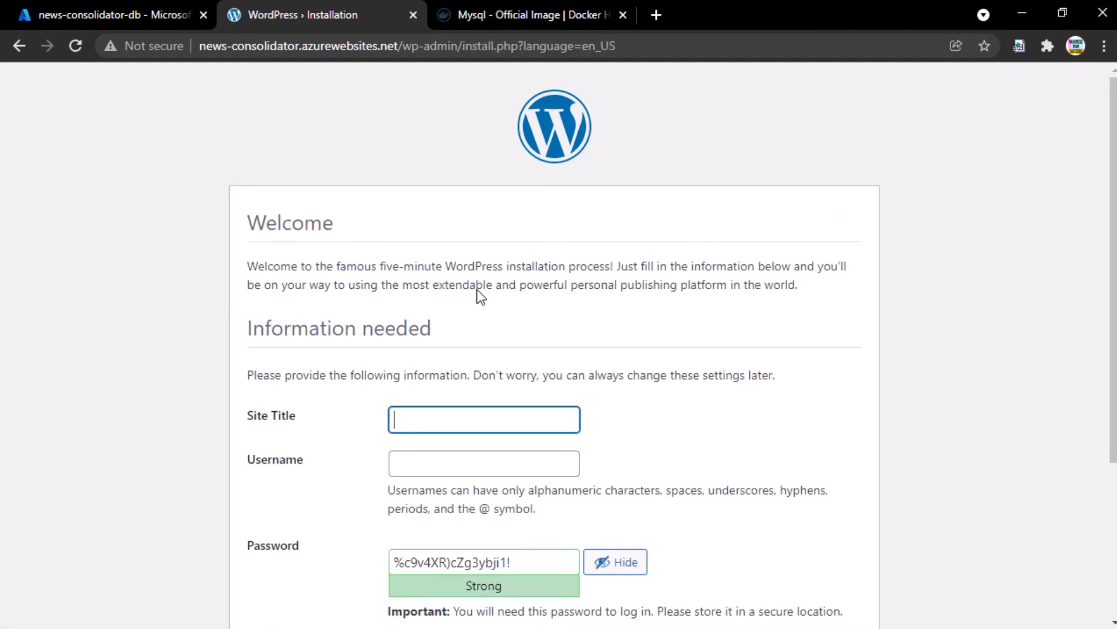
pyautogui.scroll(-3, 478, 294)
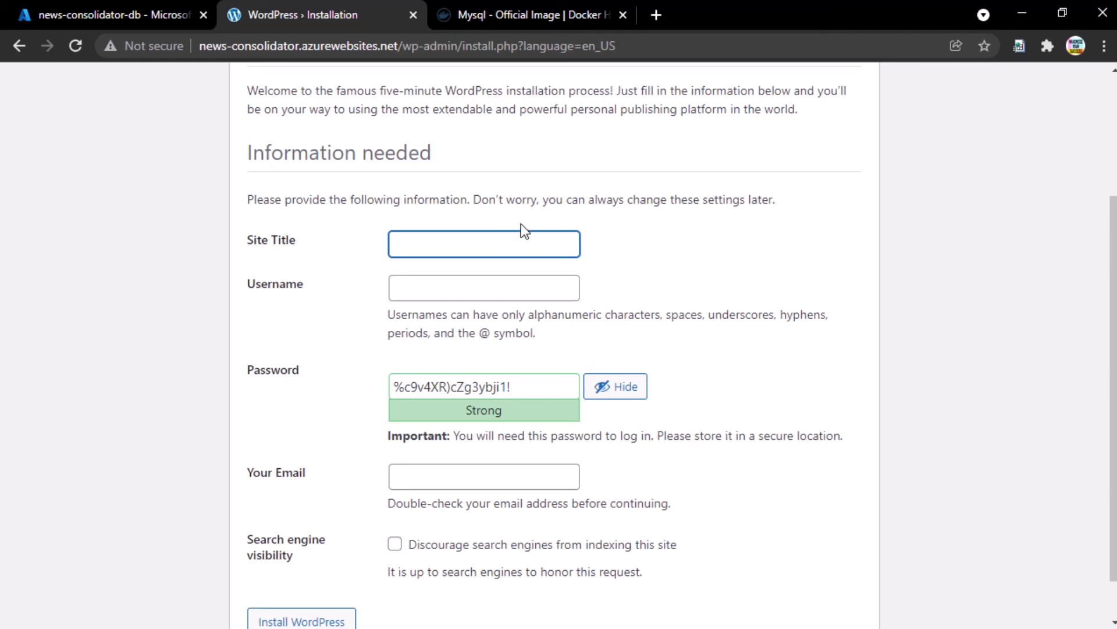
pyautogui.write("Marvijo's Site")
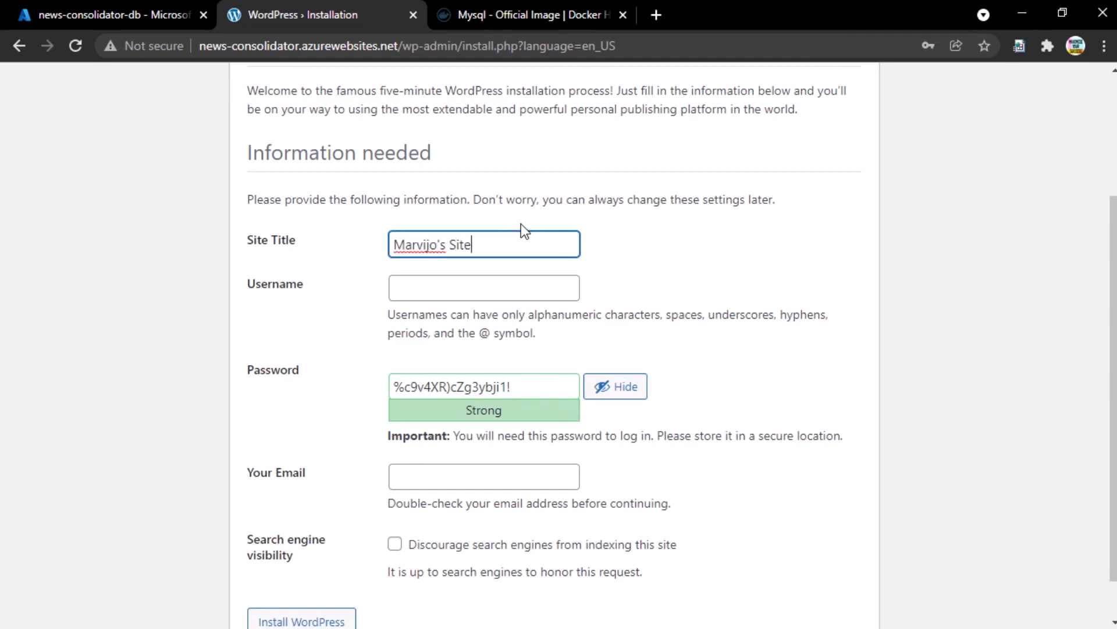
pyautogui.press('BackSpace')
pyautogui.press('BackSpace')
pyautogui.press('BackSpace')
pyautogui.press('BackSpace')
pyautogui.write('POC')
pyautogui.press('Tab')
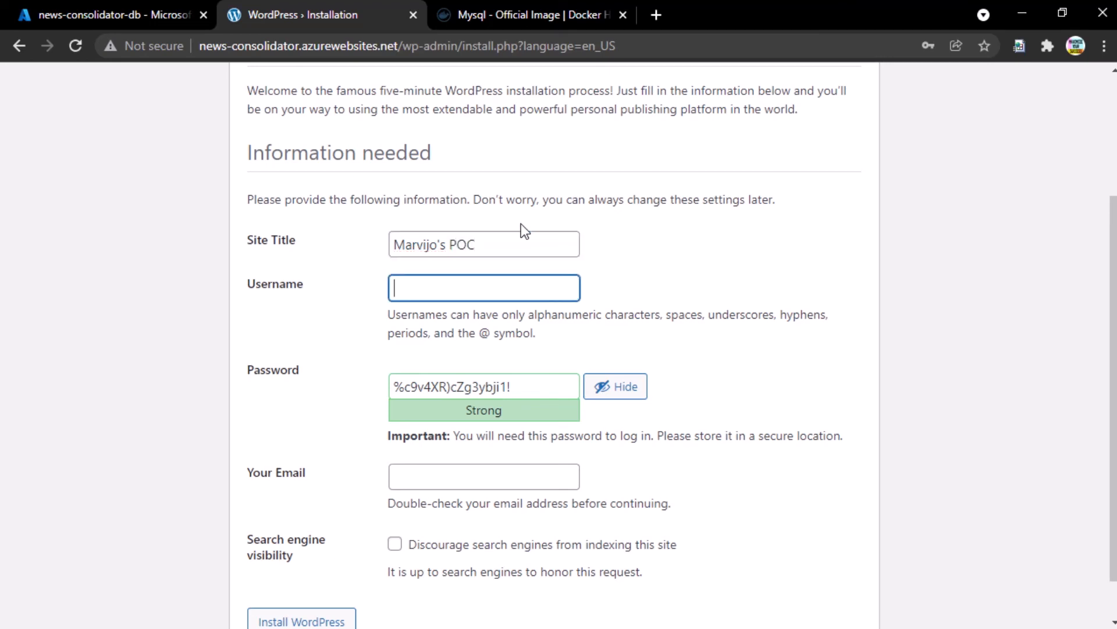
pyautogui.write('root')
pyautogui.press('Tab')
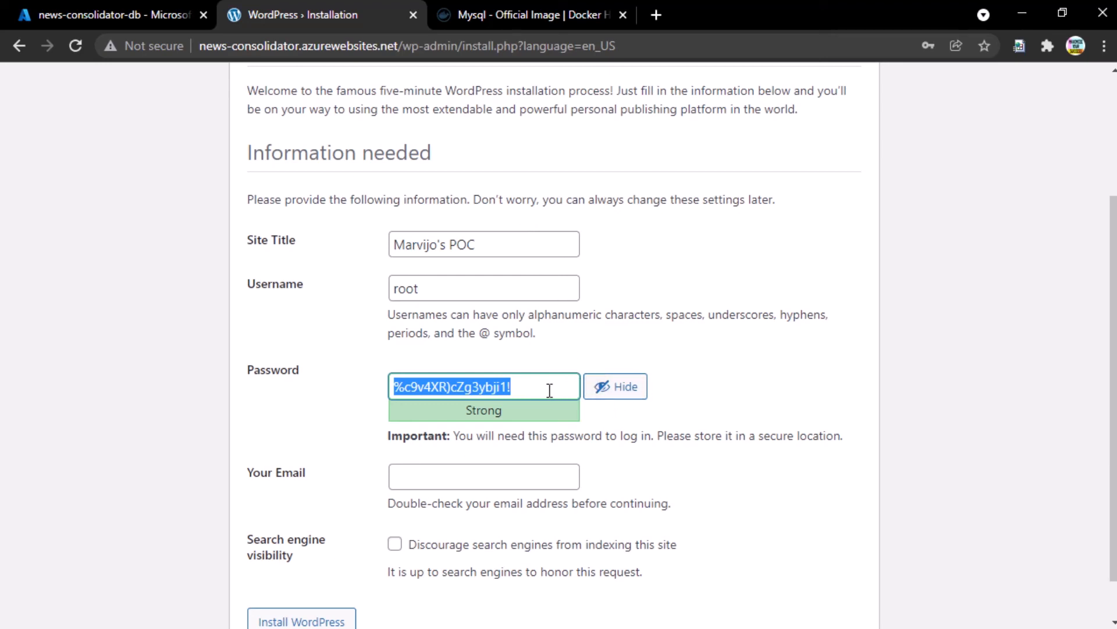
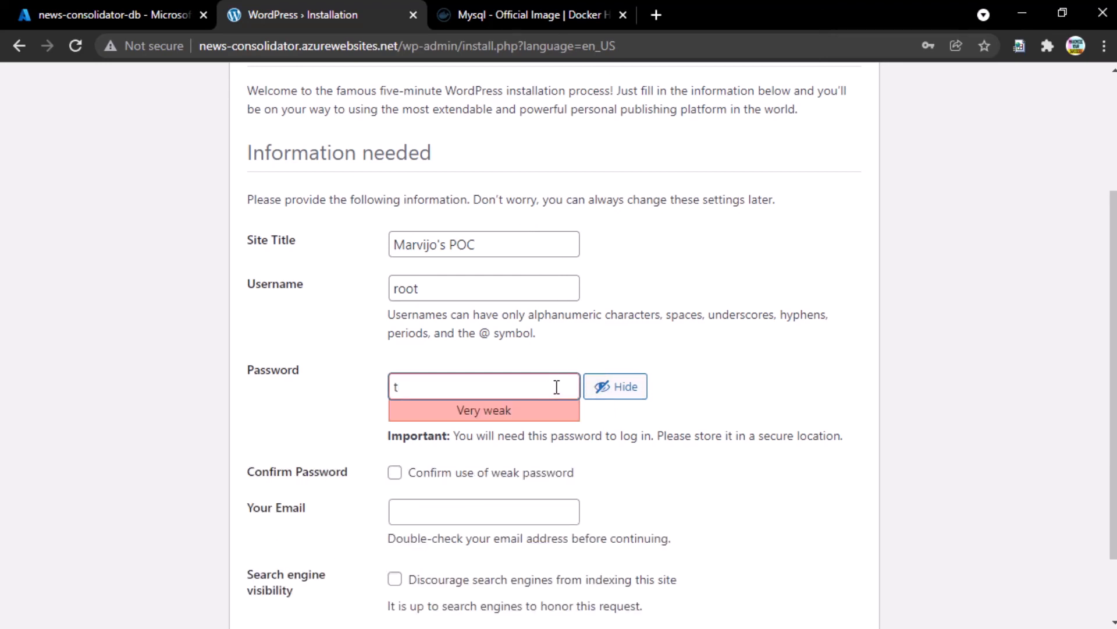
# - Enter a weak admin password, confirm its use, fill in the admin e-mail, and install
pyautogui.scroll(-2, 692, 312)
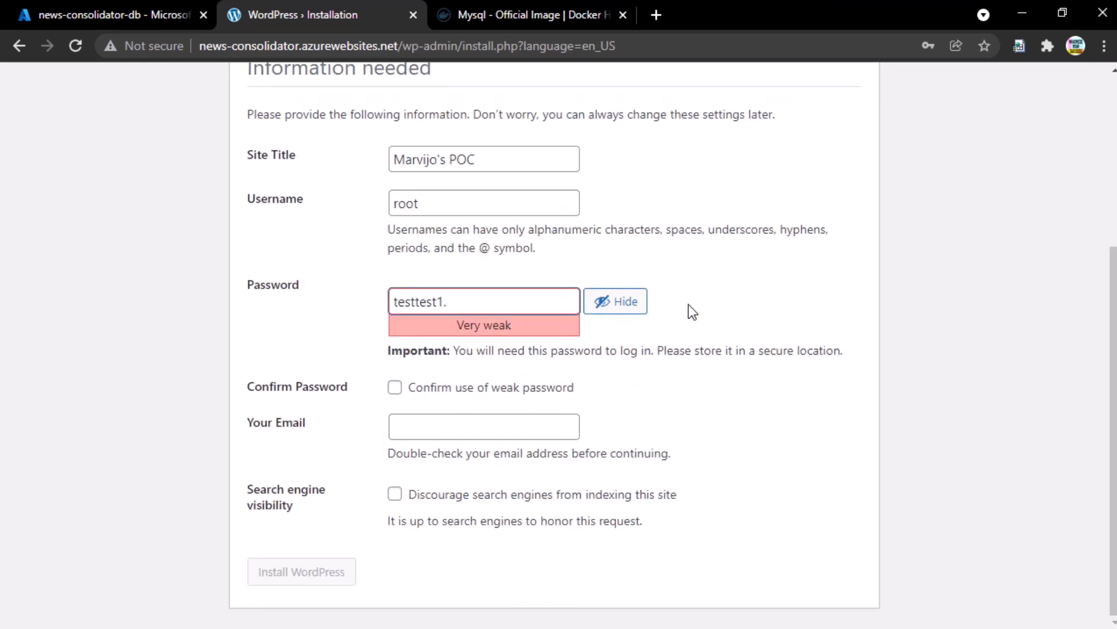
pyautogui.hotkey('ctrl', 'a')
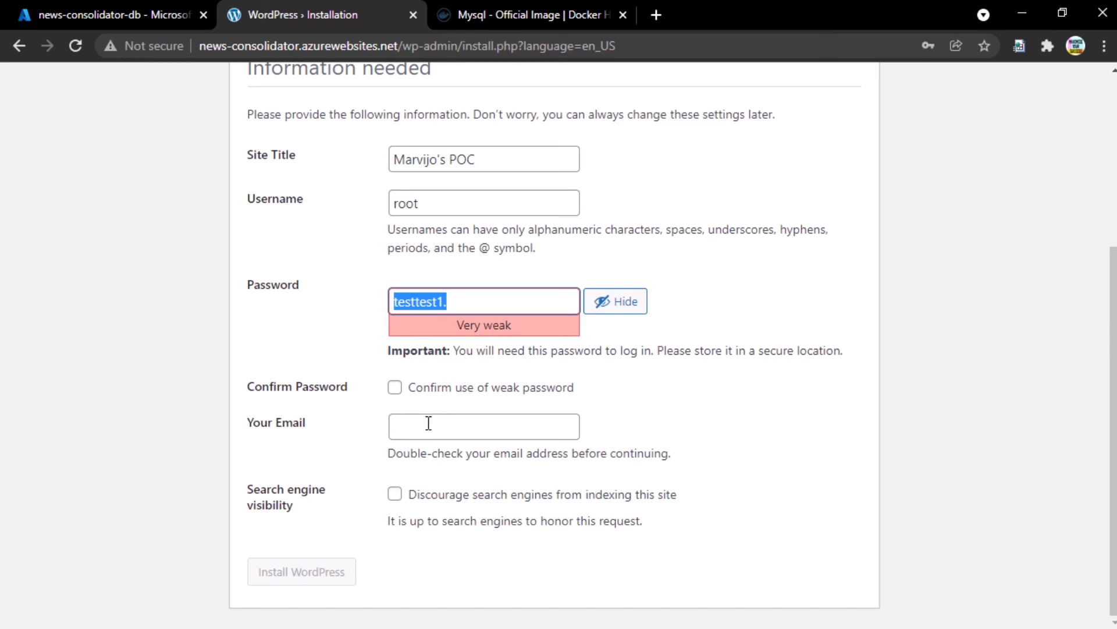
pyautogui.click(397, 389)
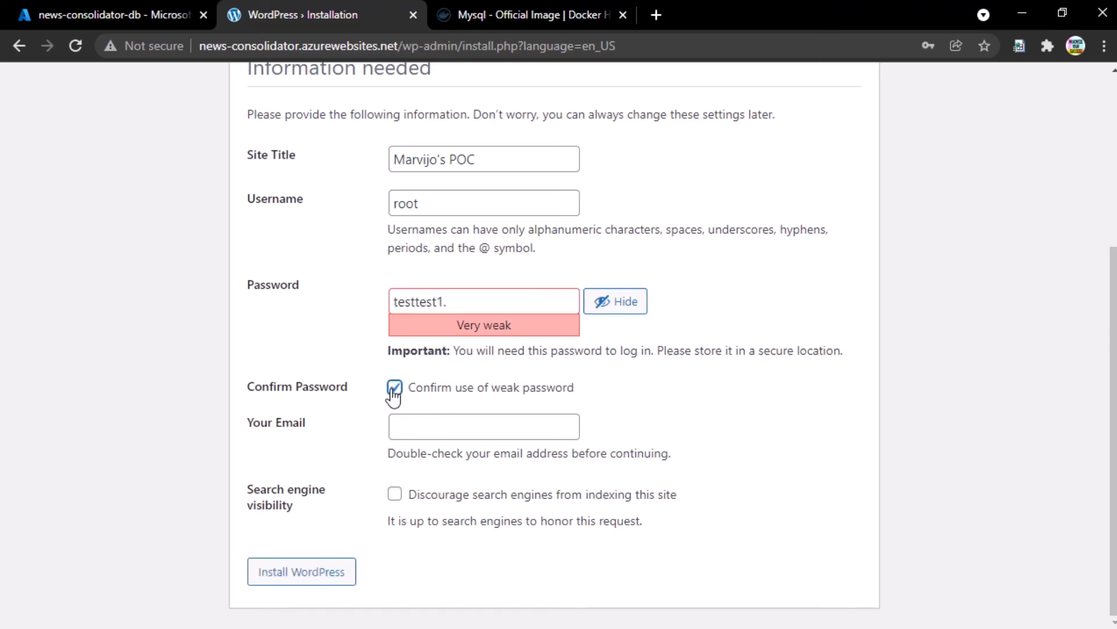
pyautogui.click(460, 426)
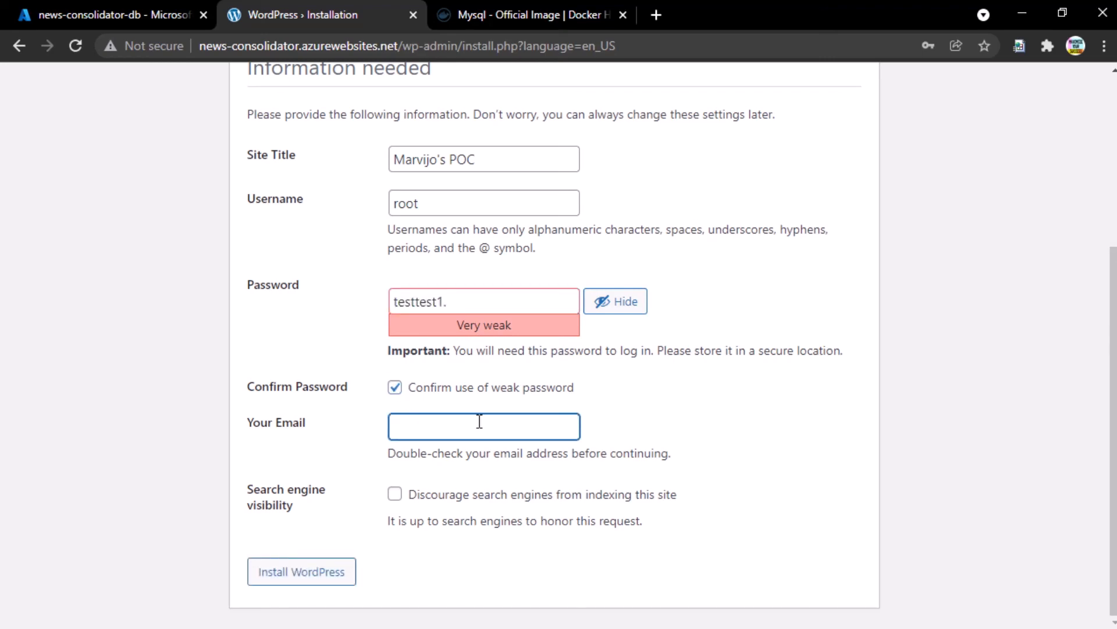
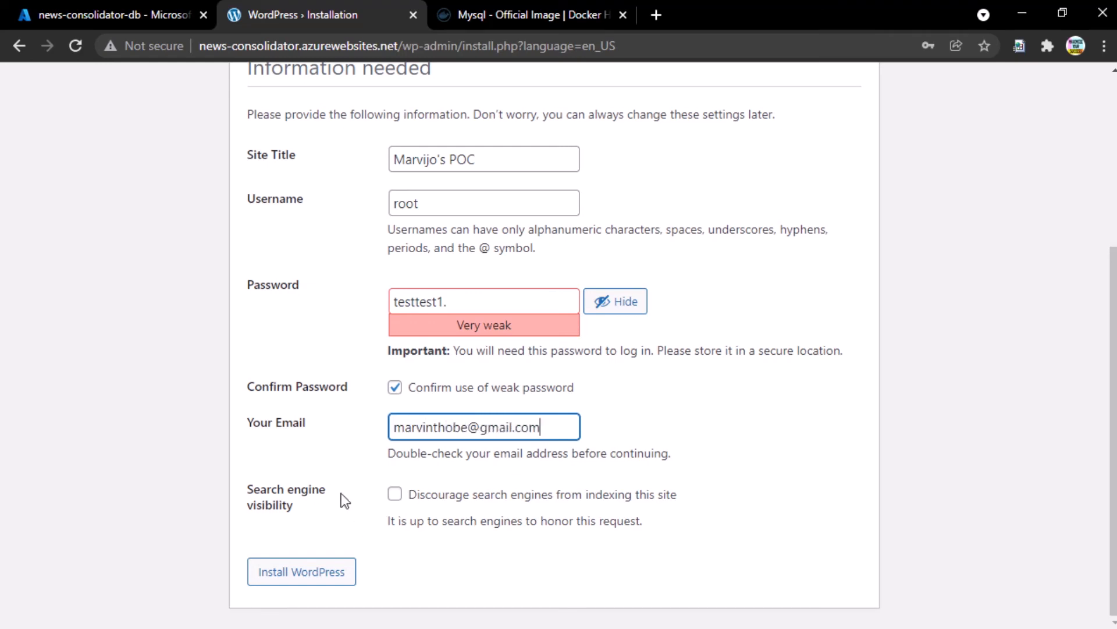
pyautogui.click(313, 578)
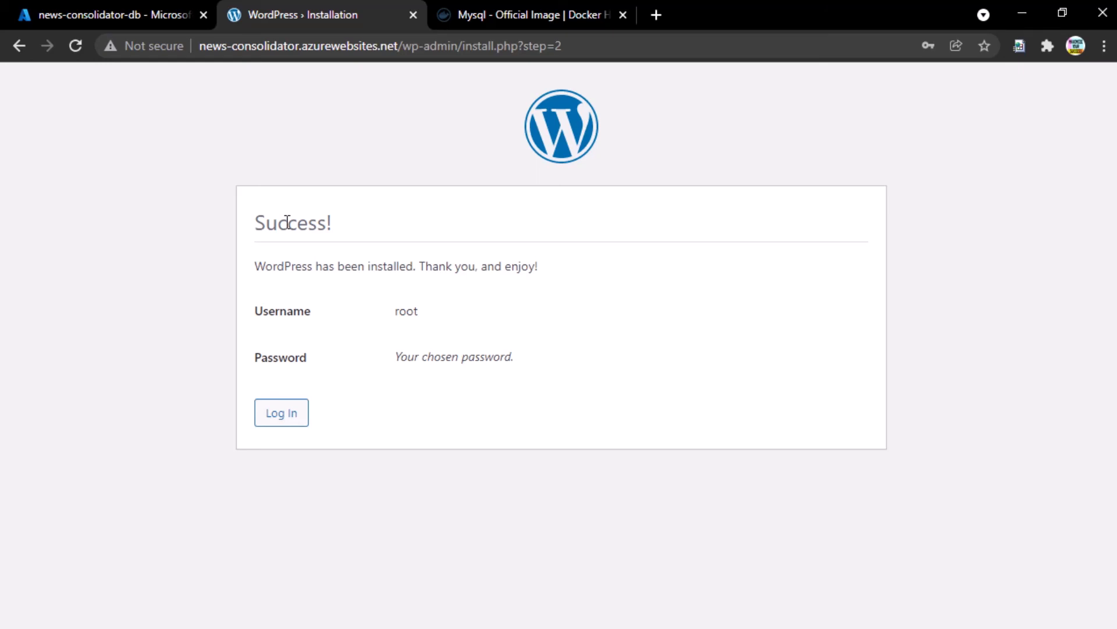
# - Log in as root with the admin password to reach the Dashboard
pyautogui.click(287, 413)
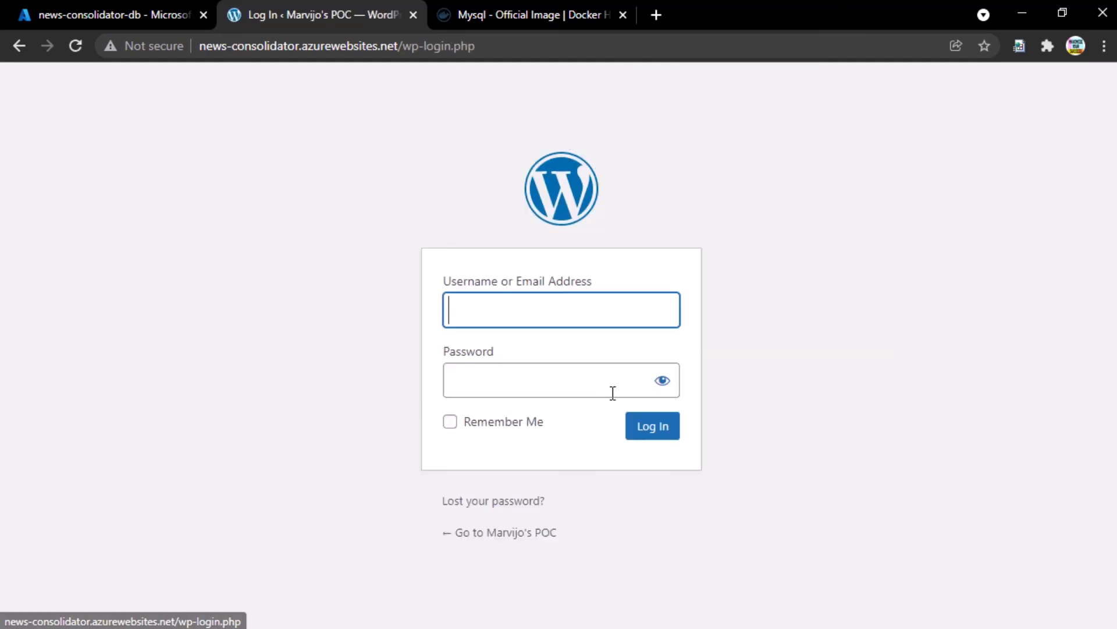
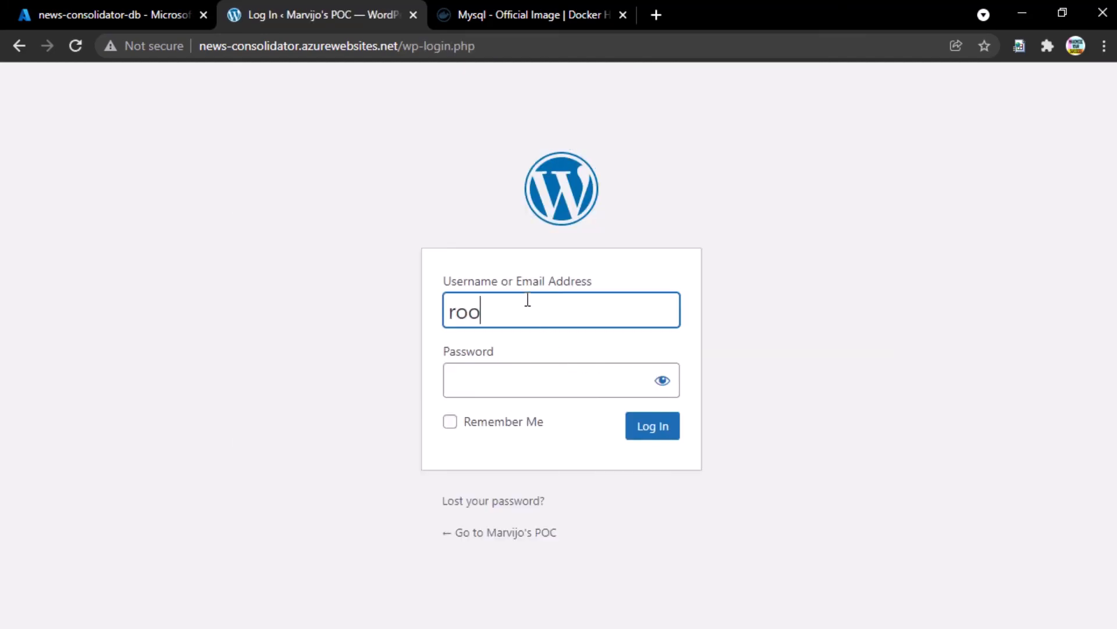
pyautogui.press('Tab')
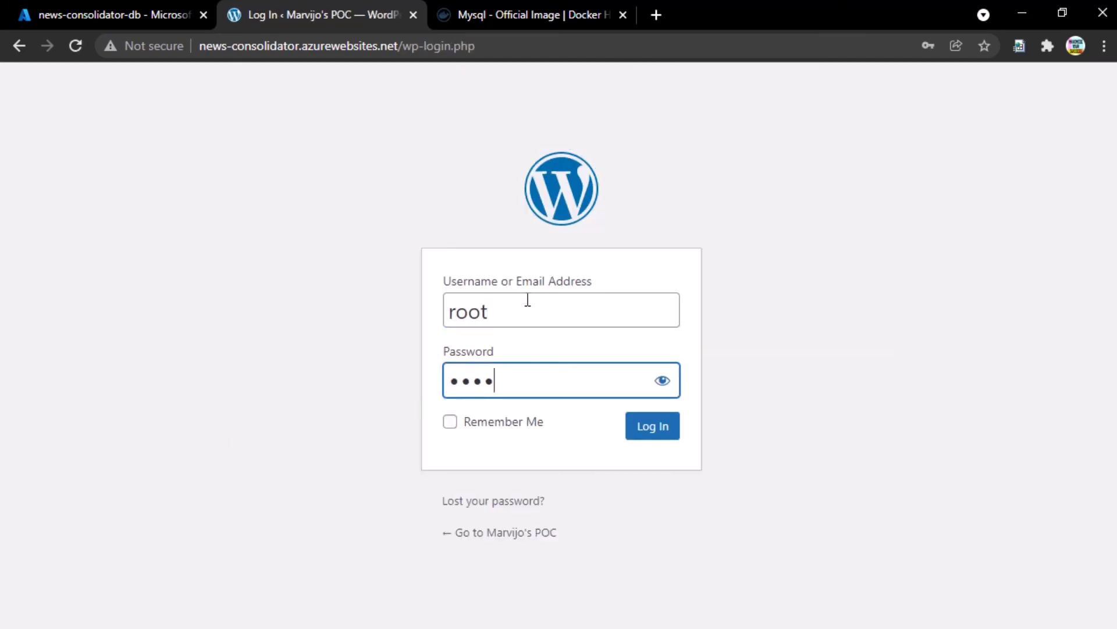
pyautogui.press('Return')
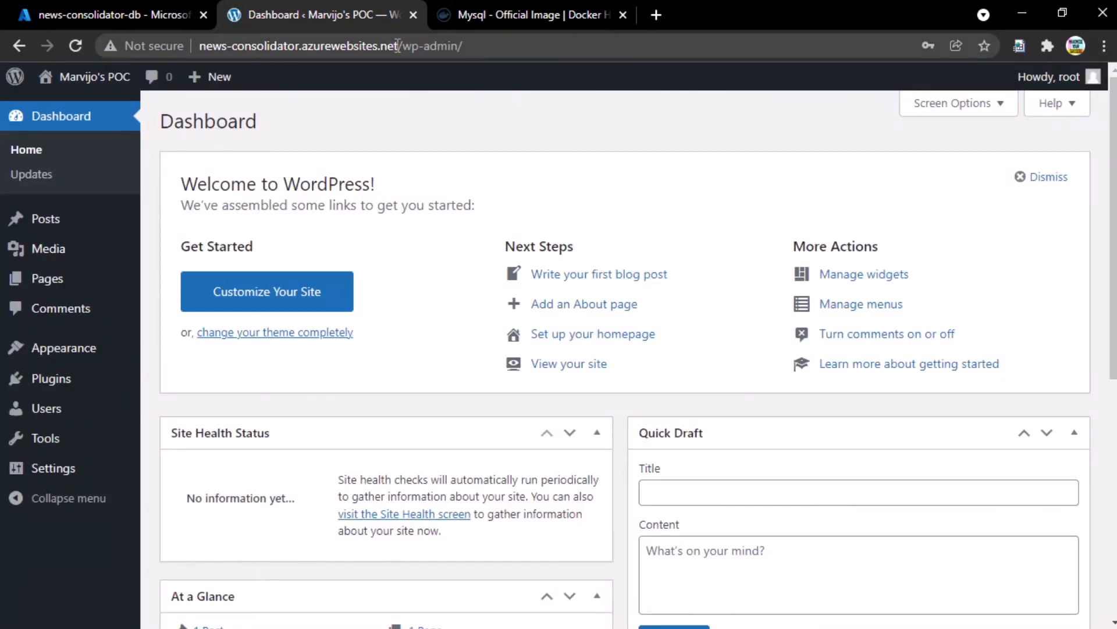
# - Open Pages from the admin menu to list Privacy Policy and Sample Page
pyautogui.moveTo(400, 45); pyautogui.dragTo(180, 51)
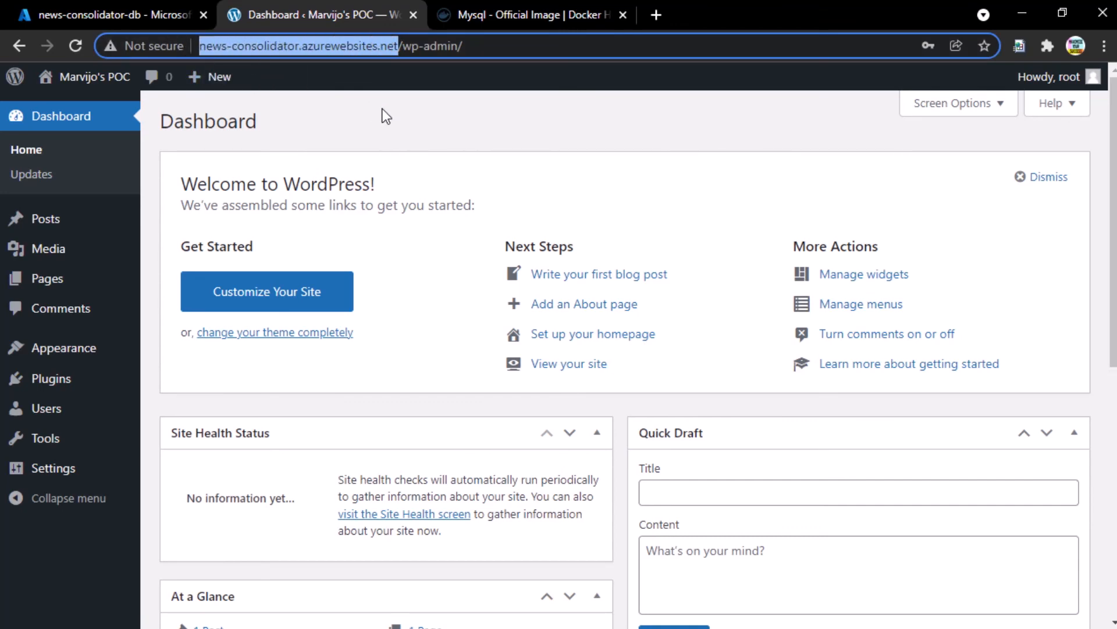
pyautogui.click(299, 129)
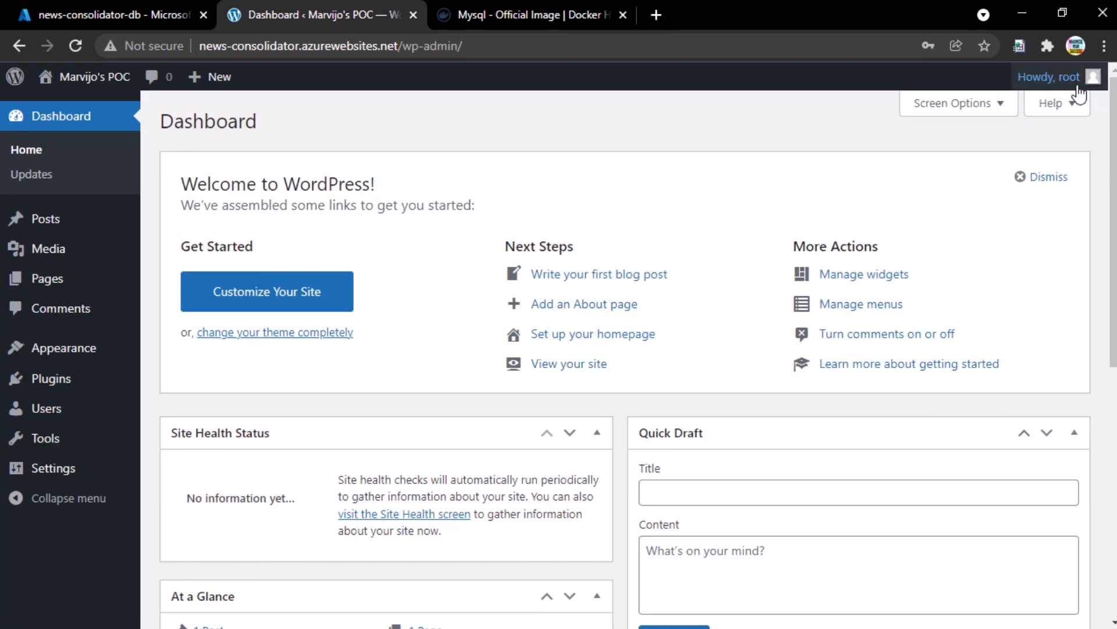
pyautogui.scroll(-8, 393, 326)
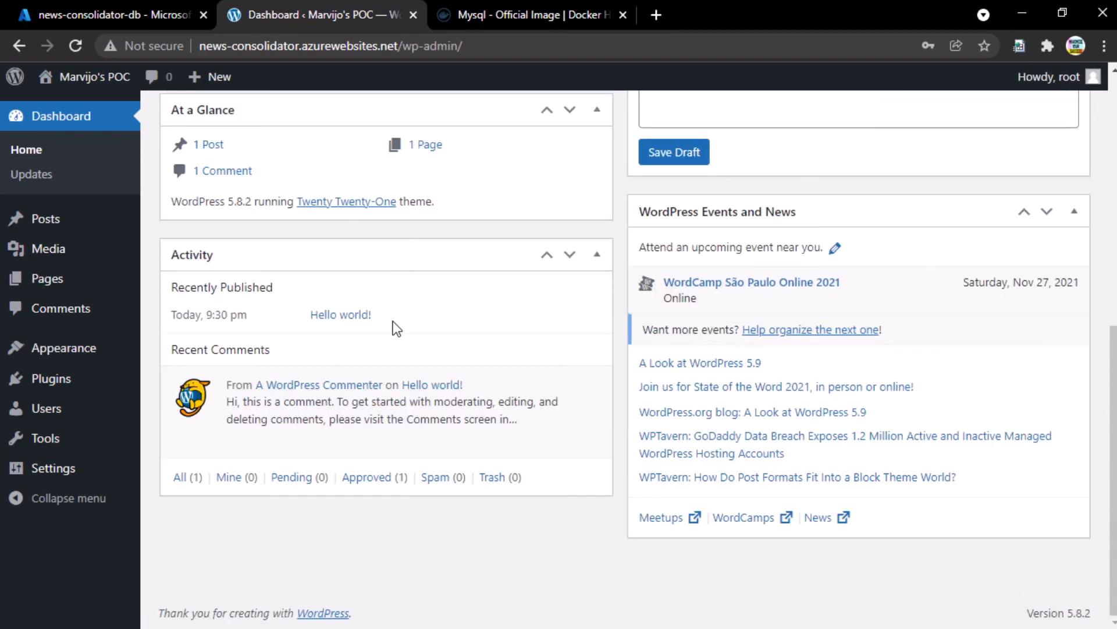
pyautogui.scroll(8, 396, 328)
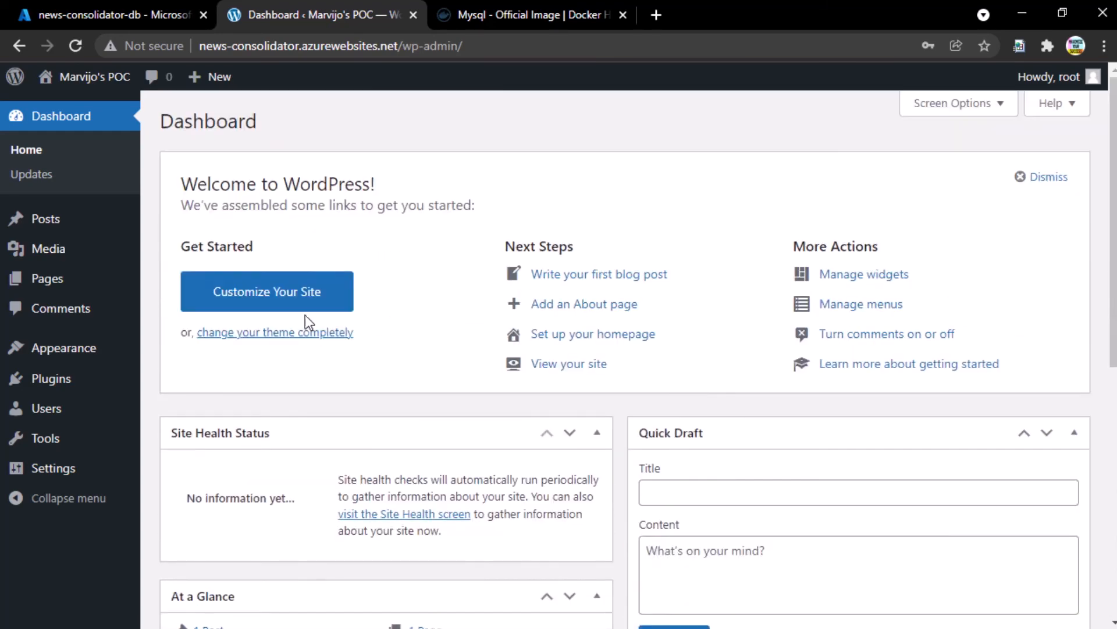
pyautogui.click(45, 281)
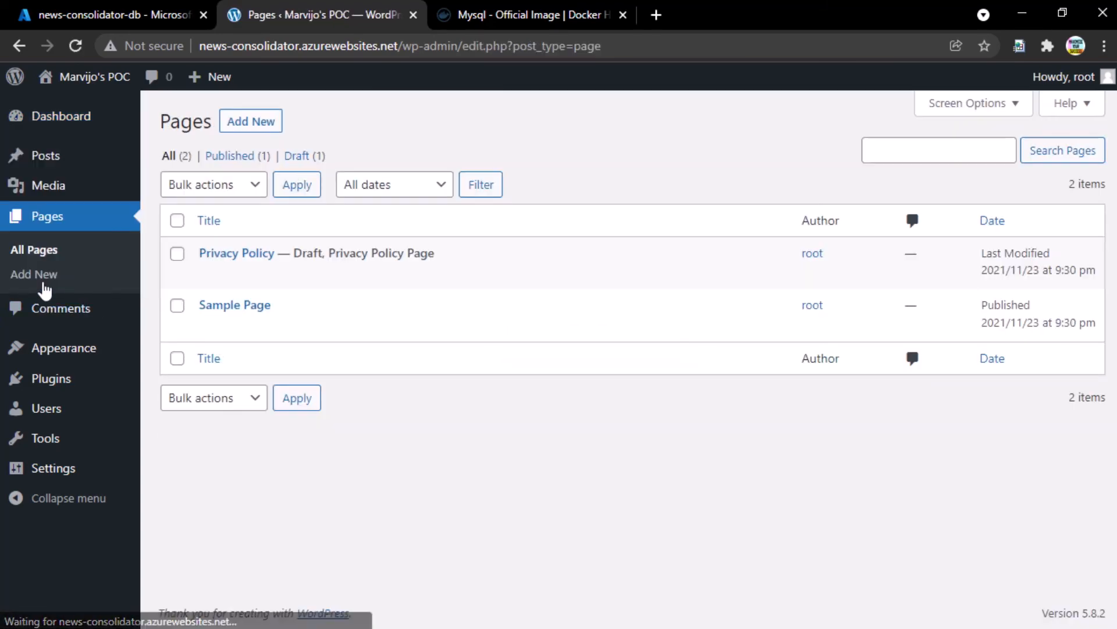
# - Activate the Twenty Nineteen theme under Appearance and visit the public site
pyautogui.click(89, 362)
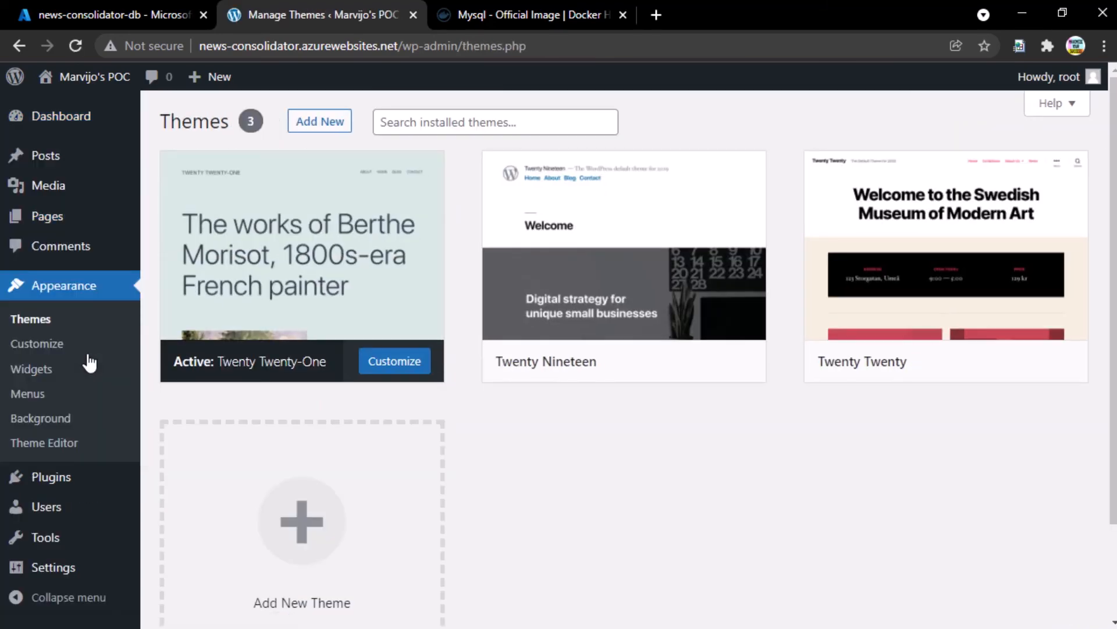
pyautogui.scroll(-2, 745, 440)
pyautogui.scroll(2, 748, 443)
pyautogui.moveTo(630, 280)
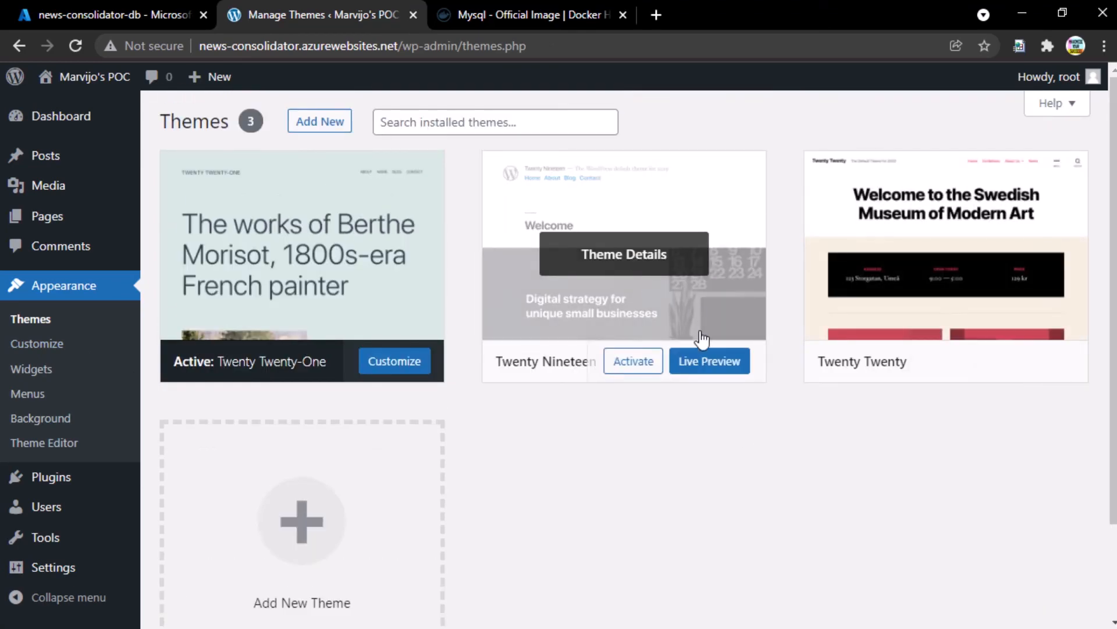
pyautogui.click(634, 364)
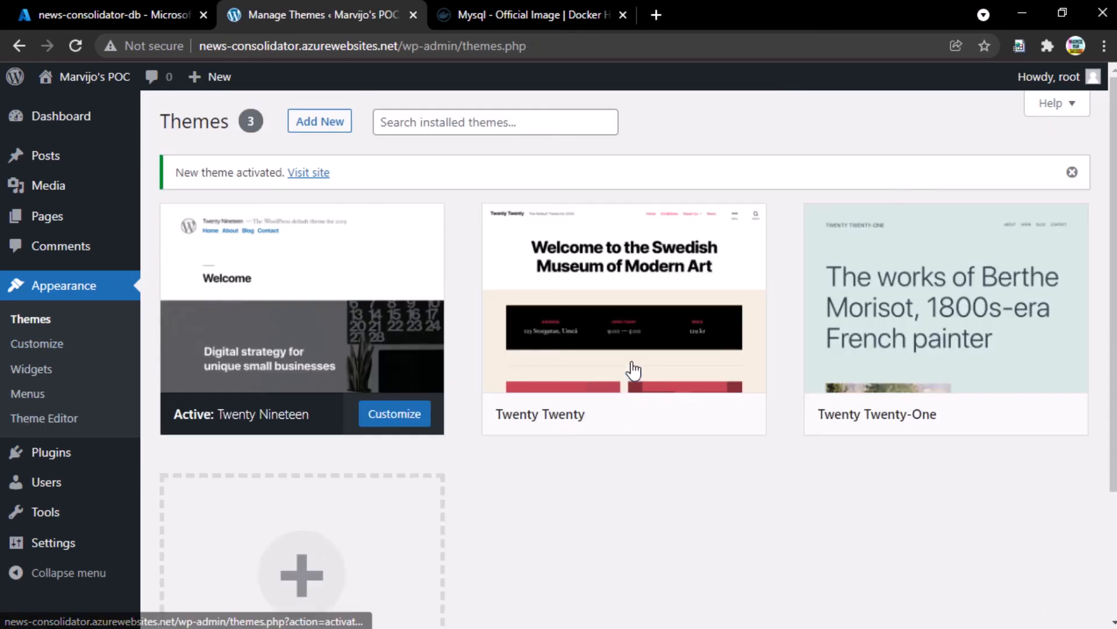
pyautogui.click(303, 175)
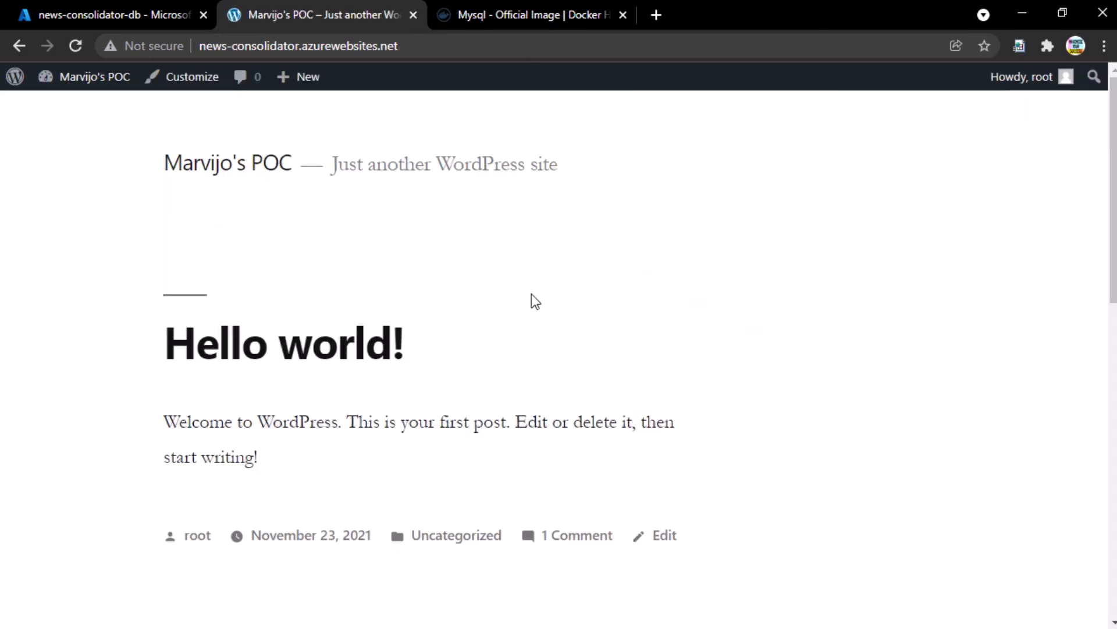
# - Scroll through the Search, Recent Posts, Recent Comments and Archives widgets, then back to Hello world!
pyautogui.scroll(-5, 532, 295)
pyautogui.scroll(-3, 535, 300)
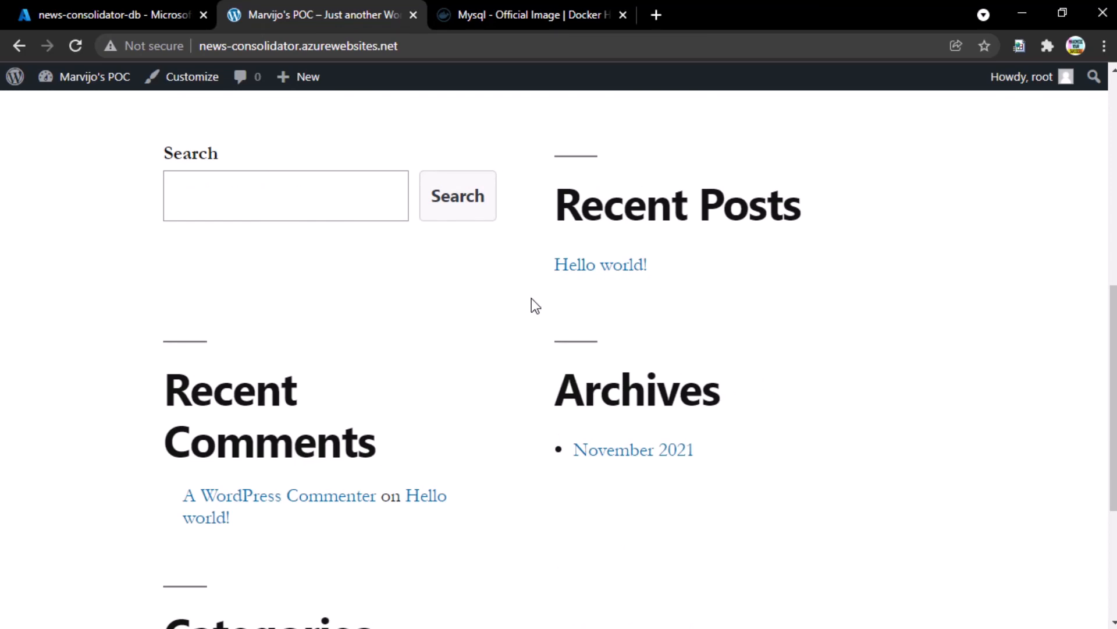
pyautogui.scroll(8, 532, 298)
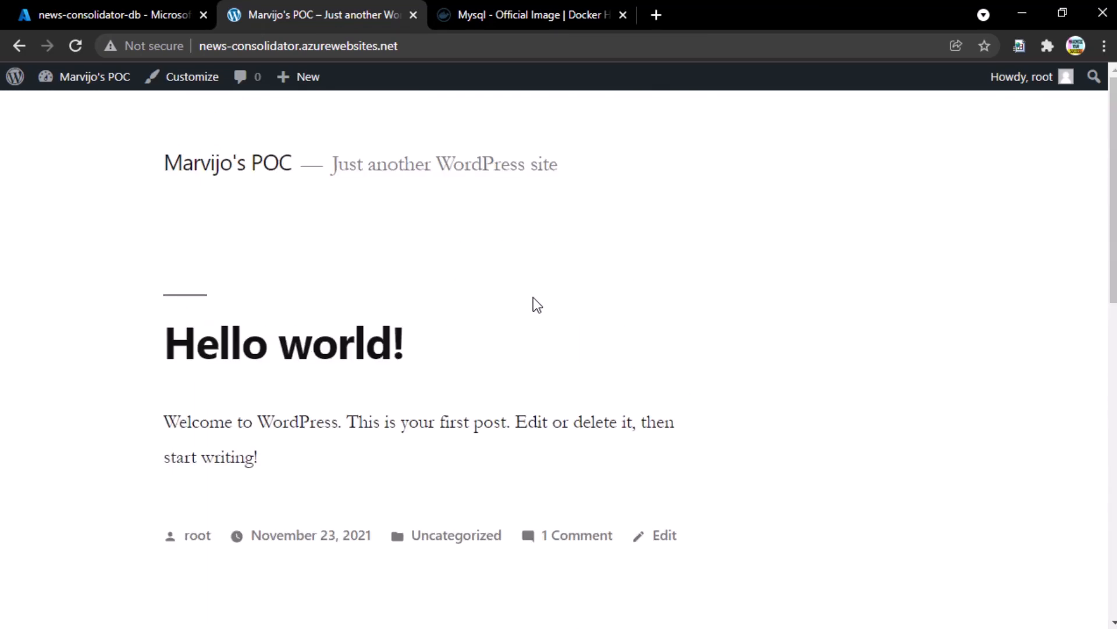